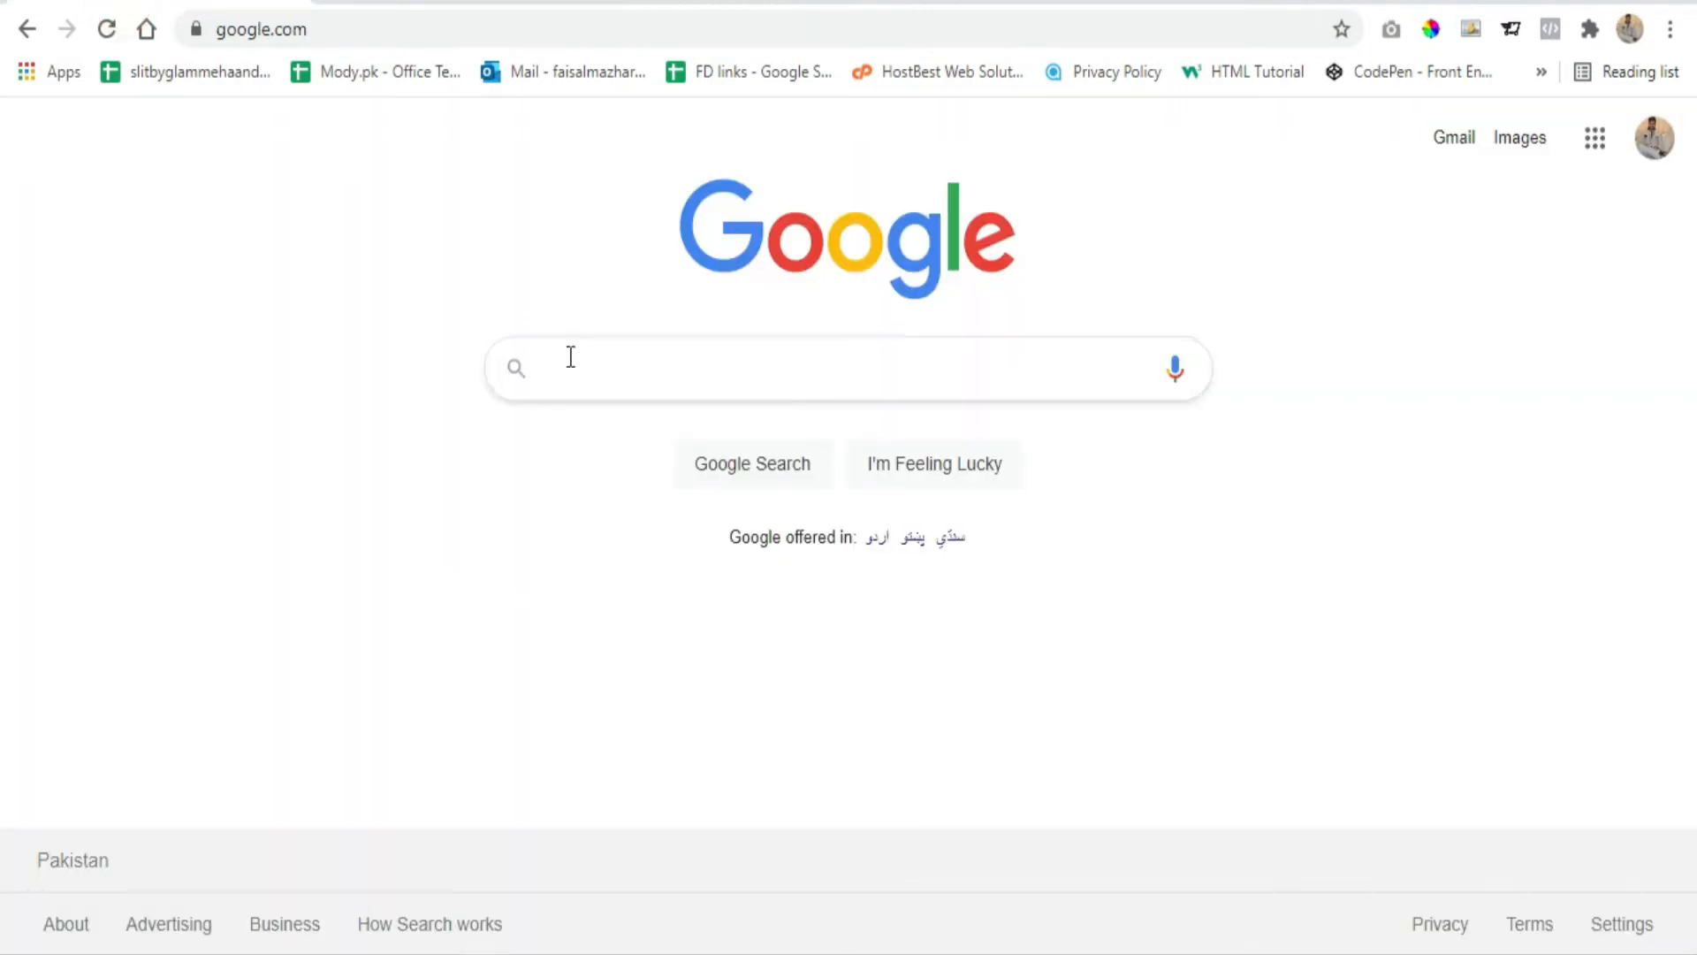
Search Google for "google analytics" and open the Google Analytics site
text(google)
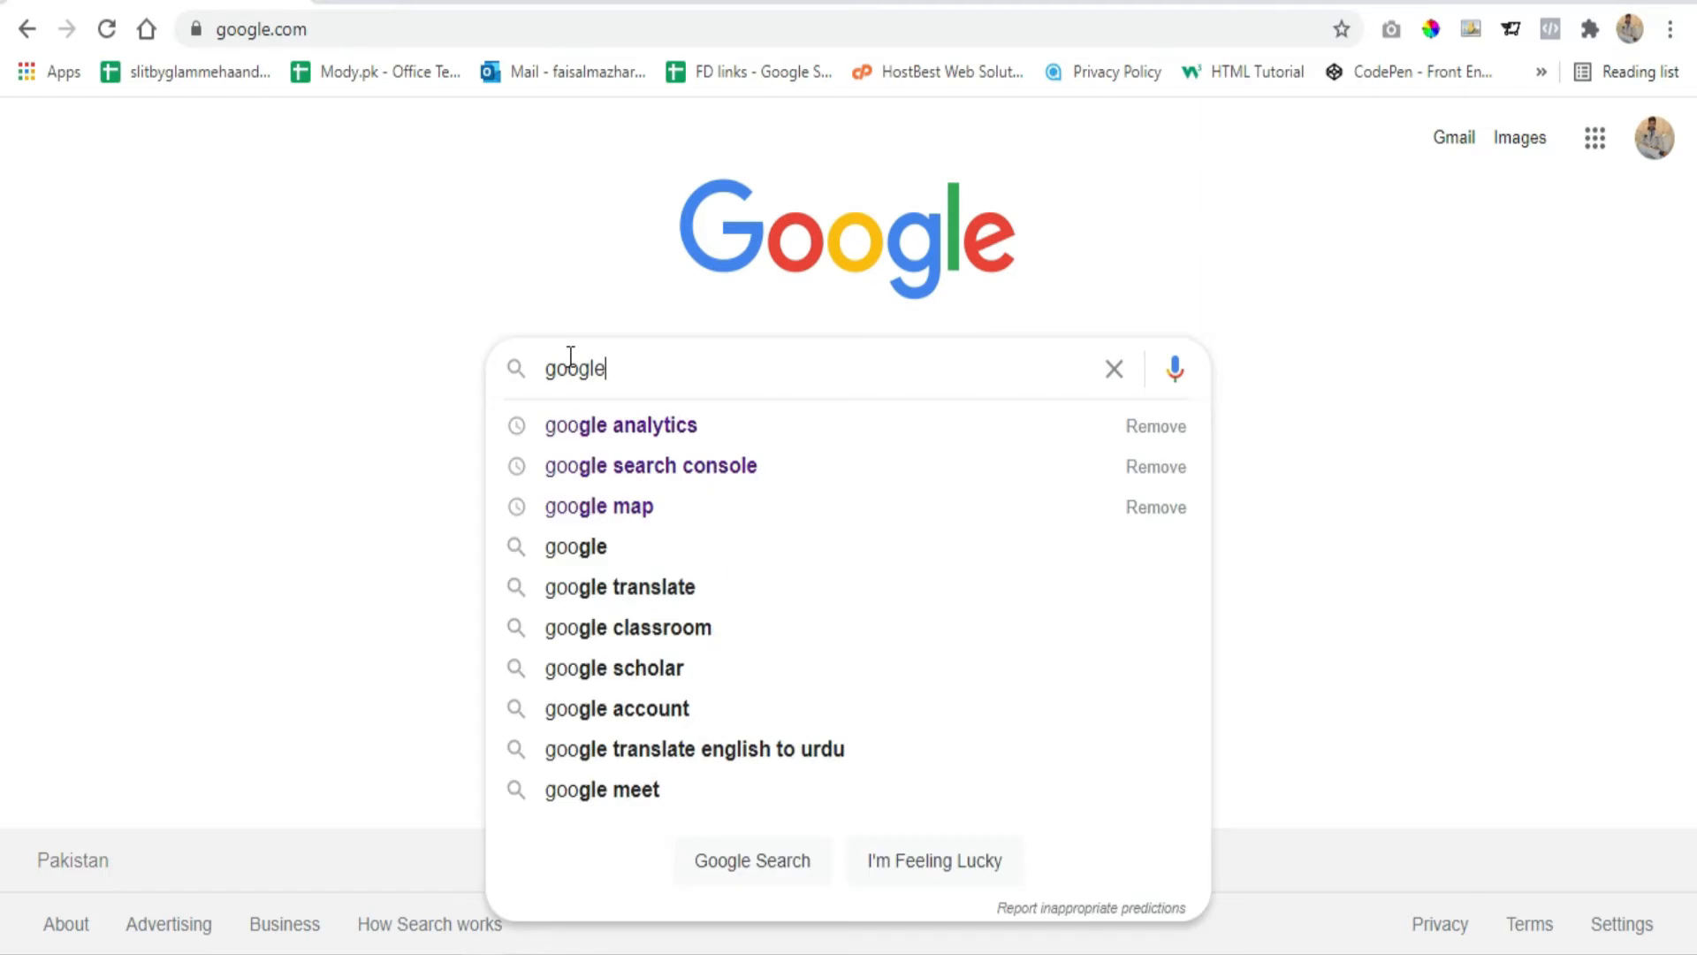
text( analytics)
key(Return)
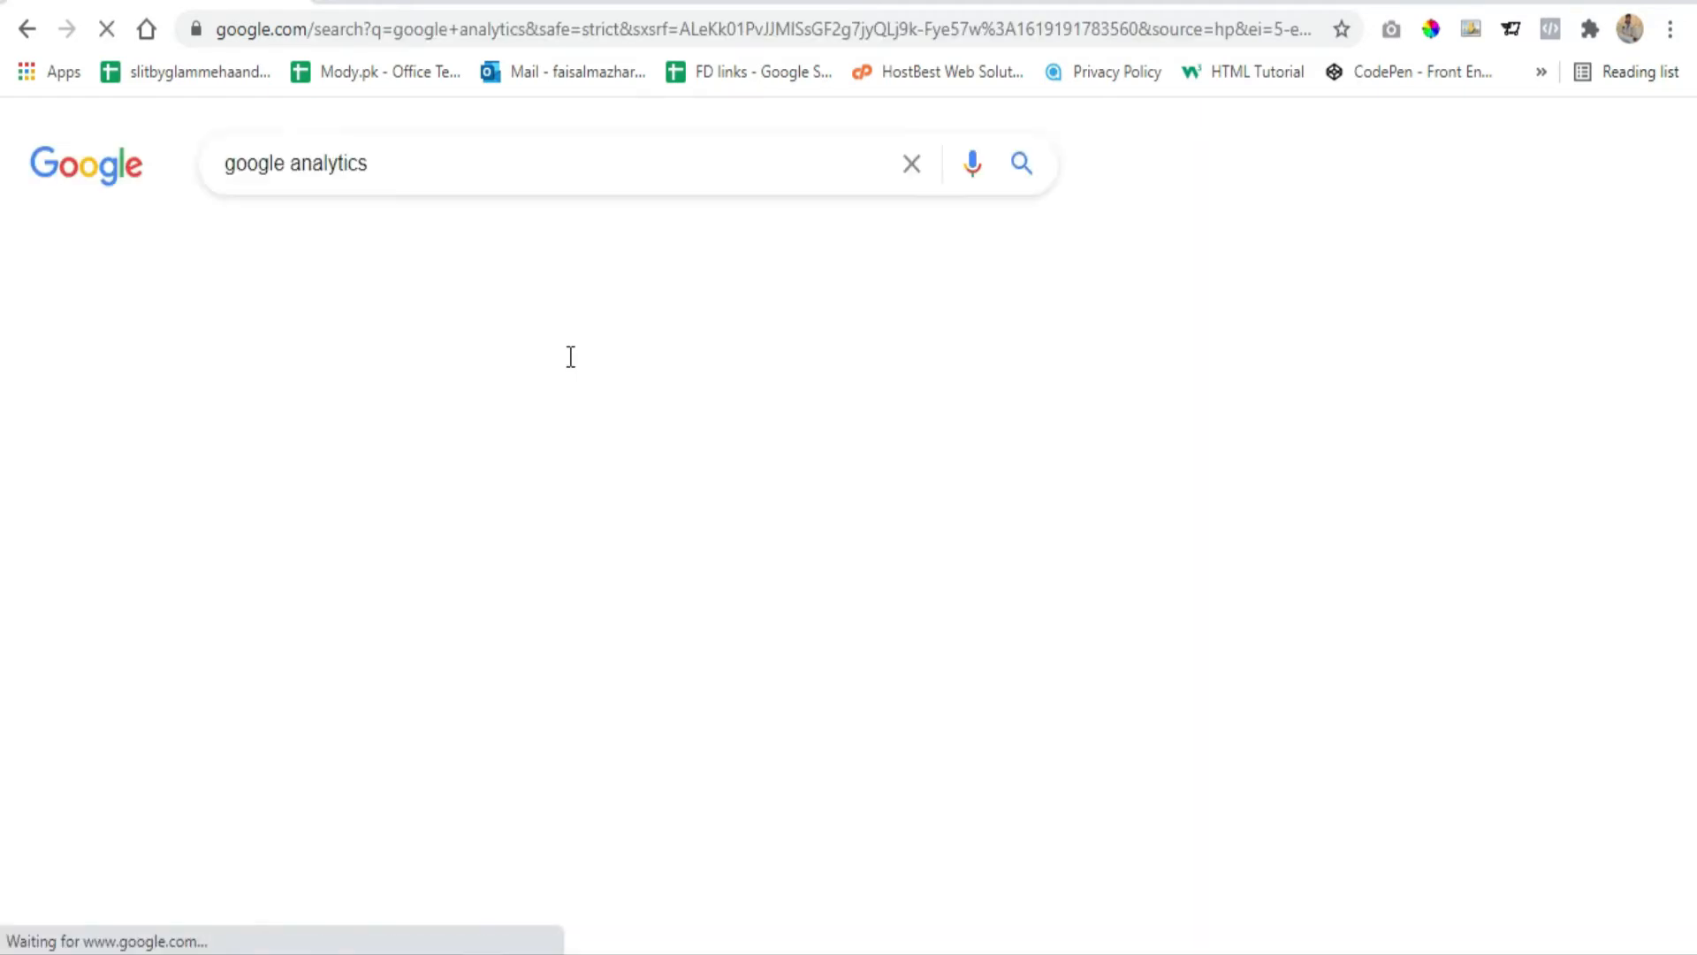
click(327, 400)
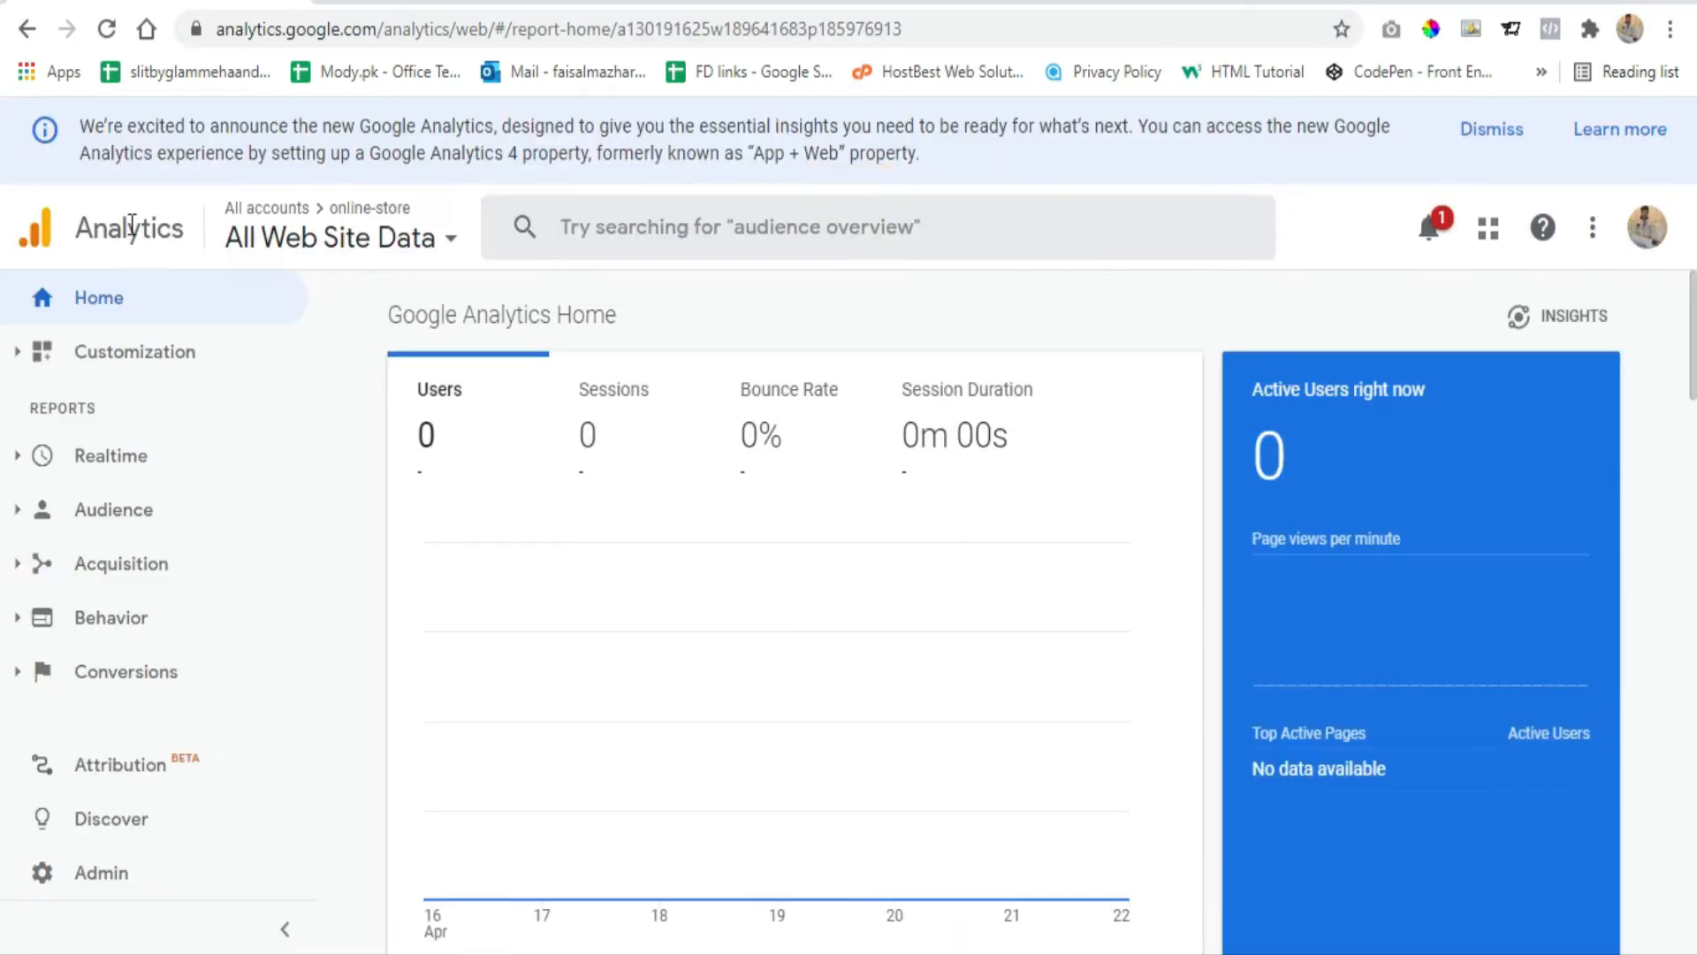
Switch to the Google account that holds the Amigoo Express property
click(1646, 227)
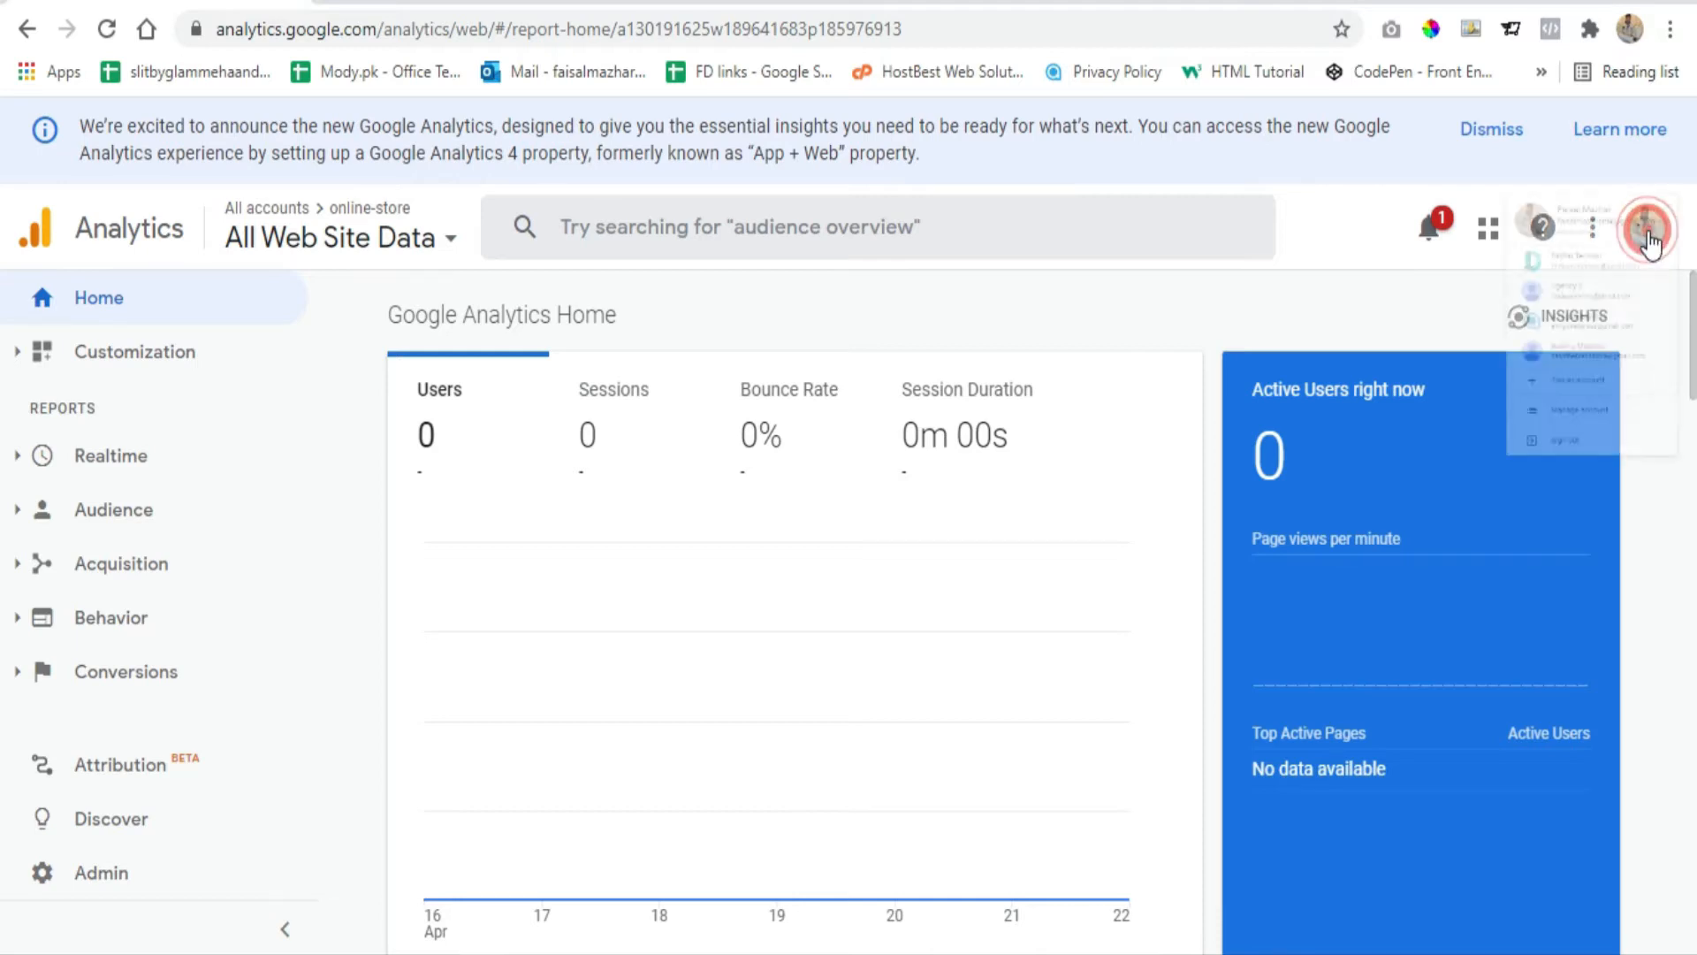
click(1420, 495)
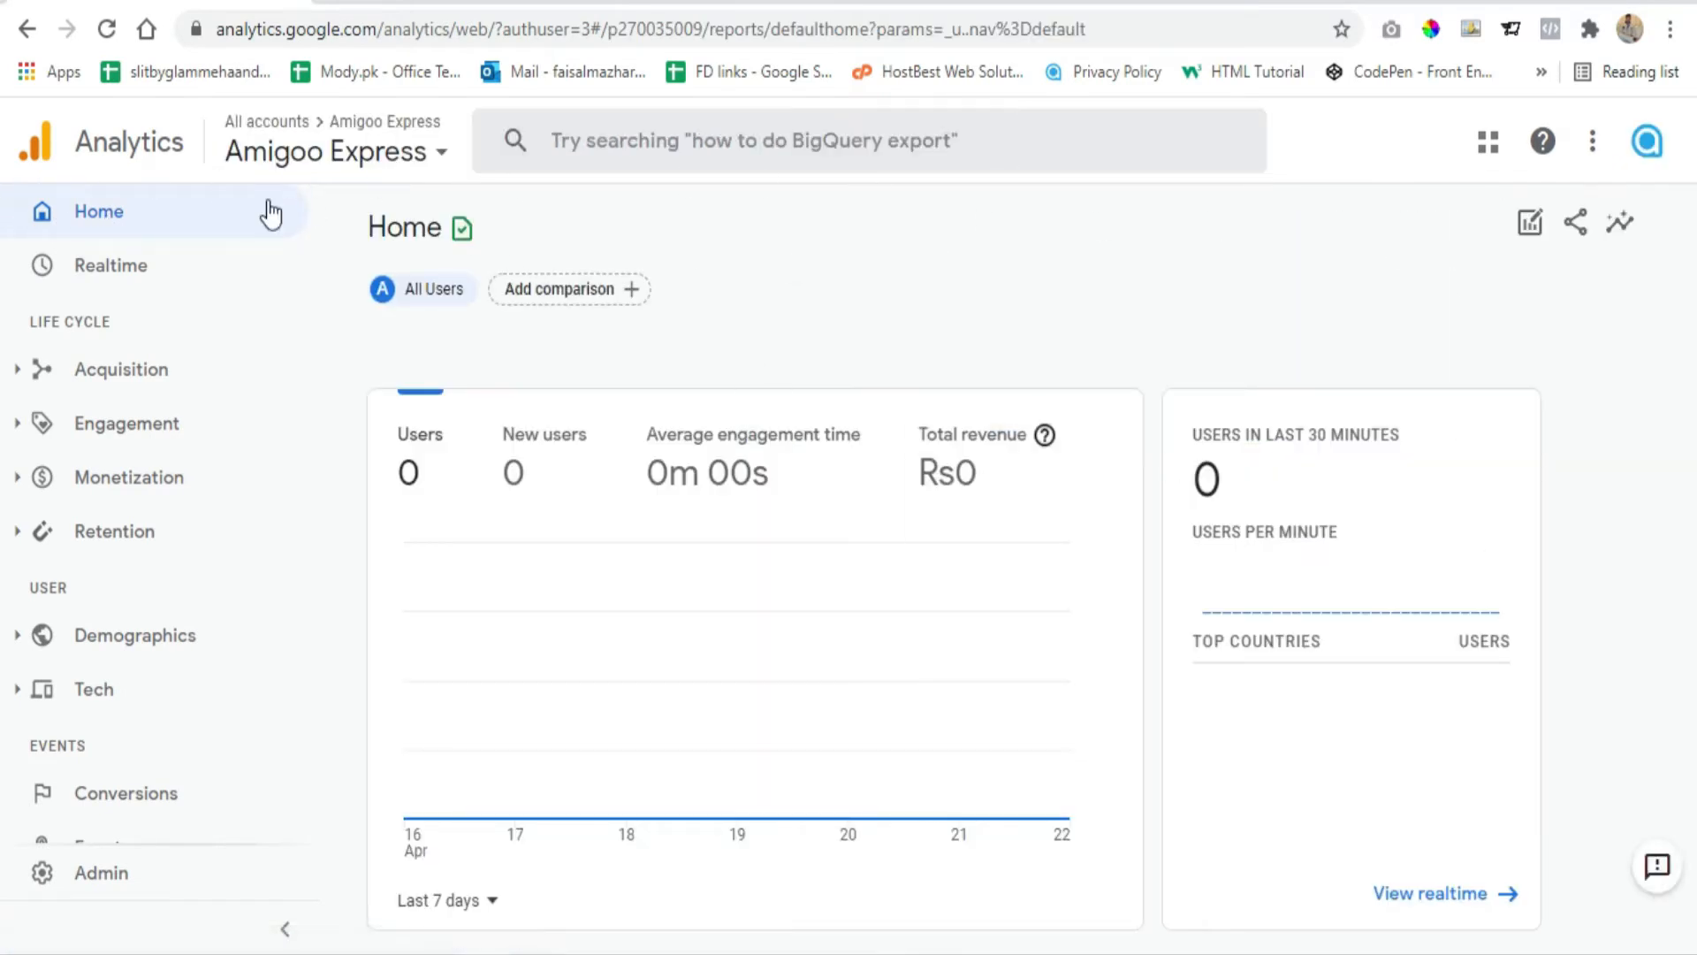
Start creating a new property from the Admin settings of the Amigoo Express account
scroll(168, 344, down, 2)
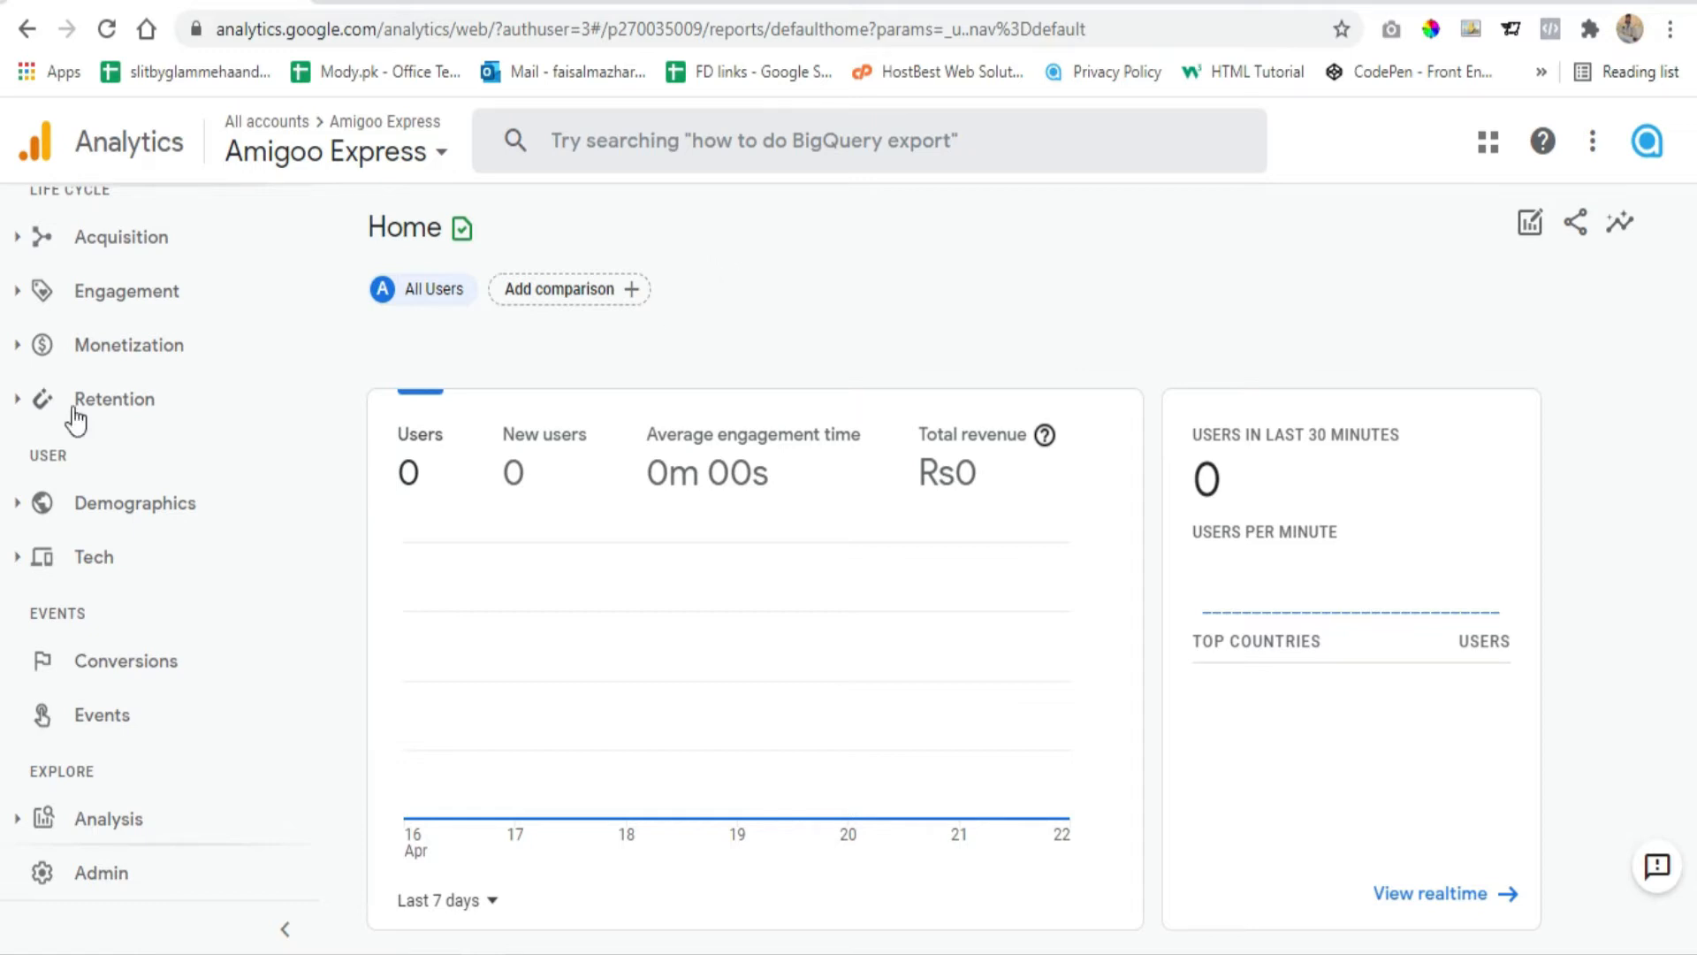
scroll(163, 633, down, 3)
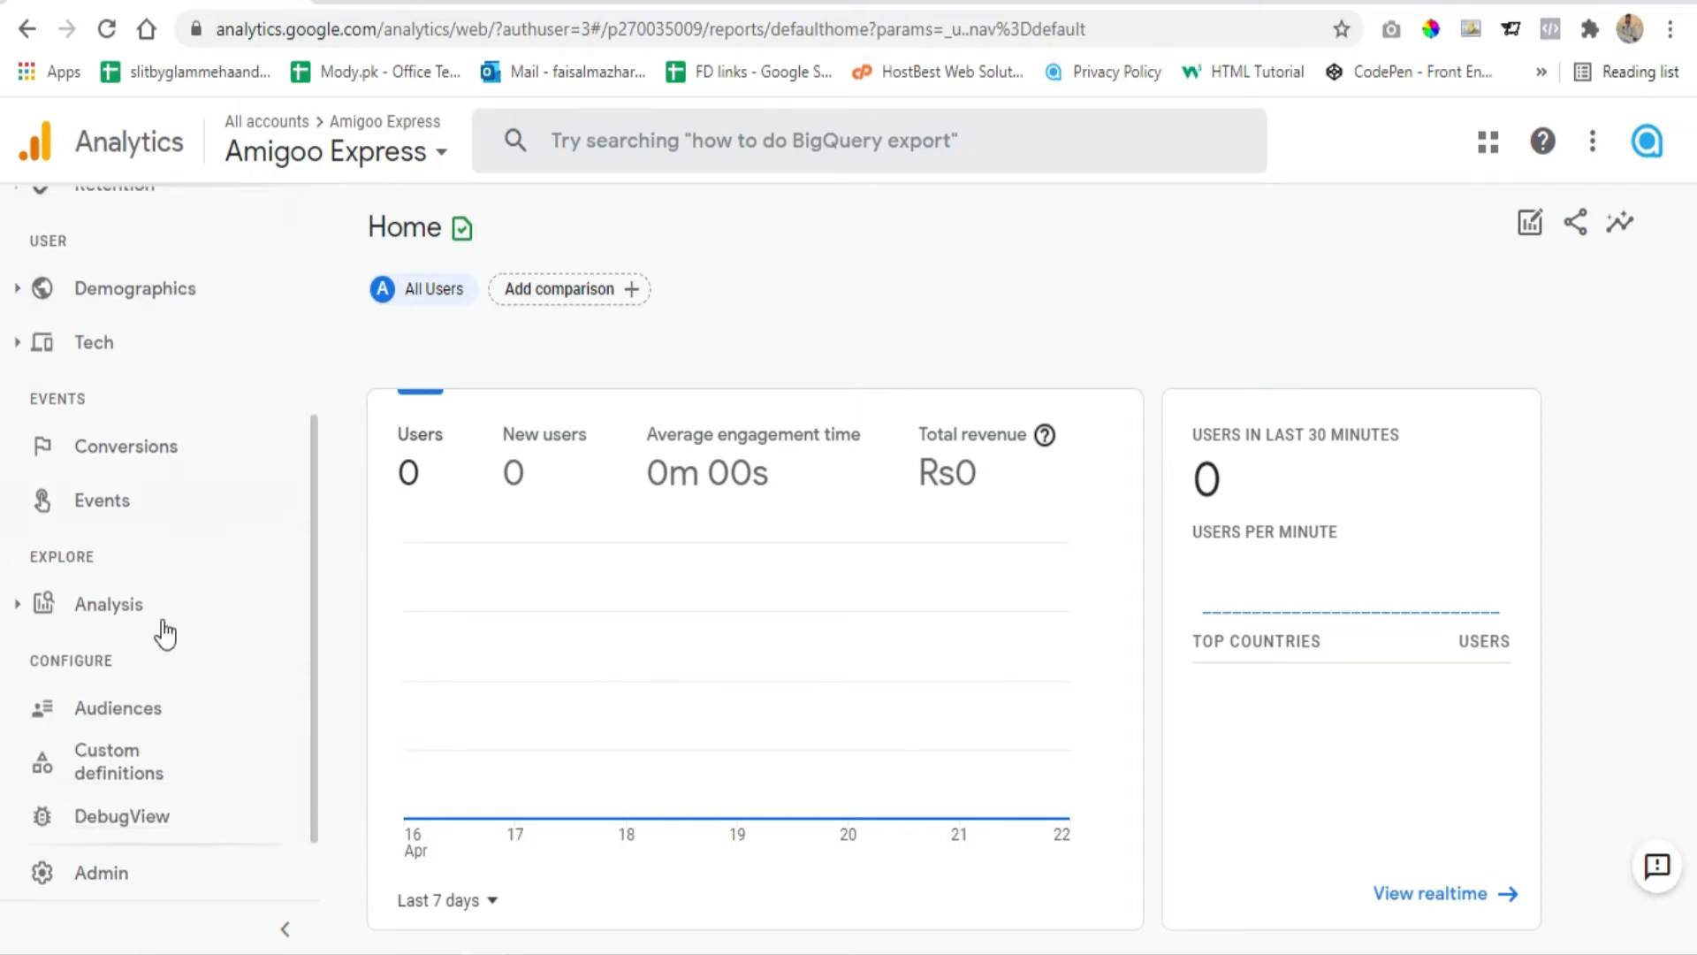
click(107, 885)
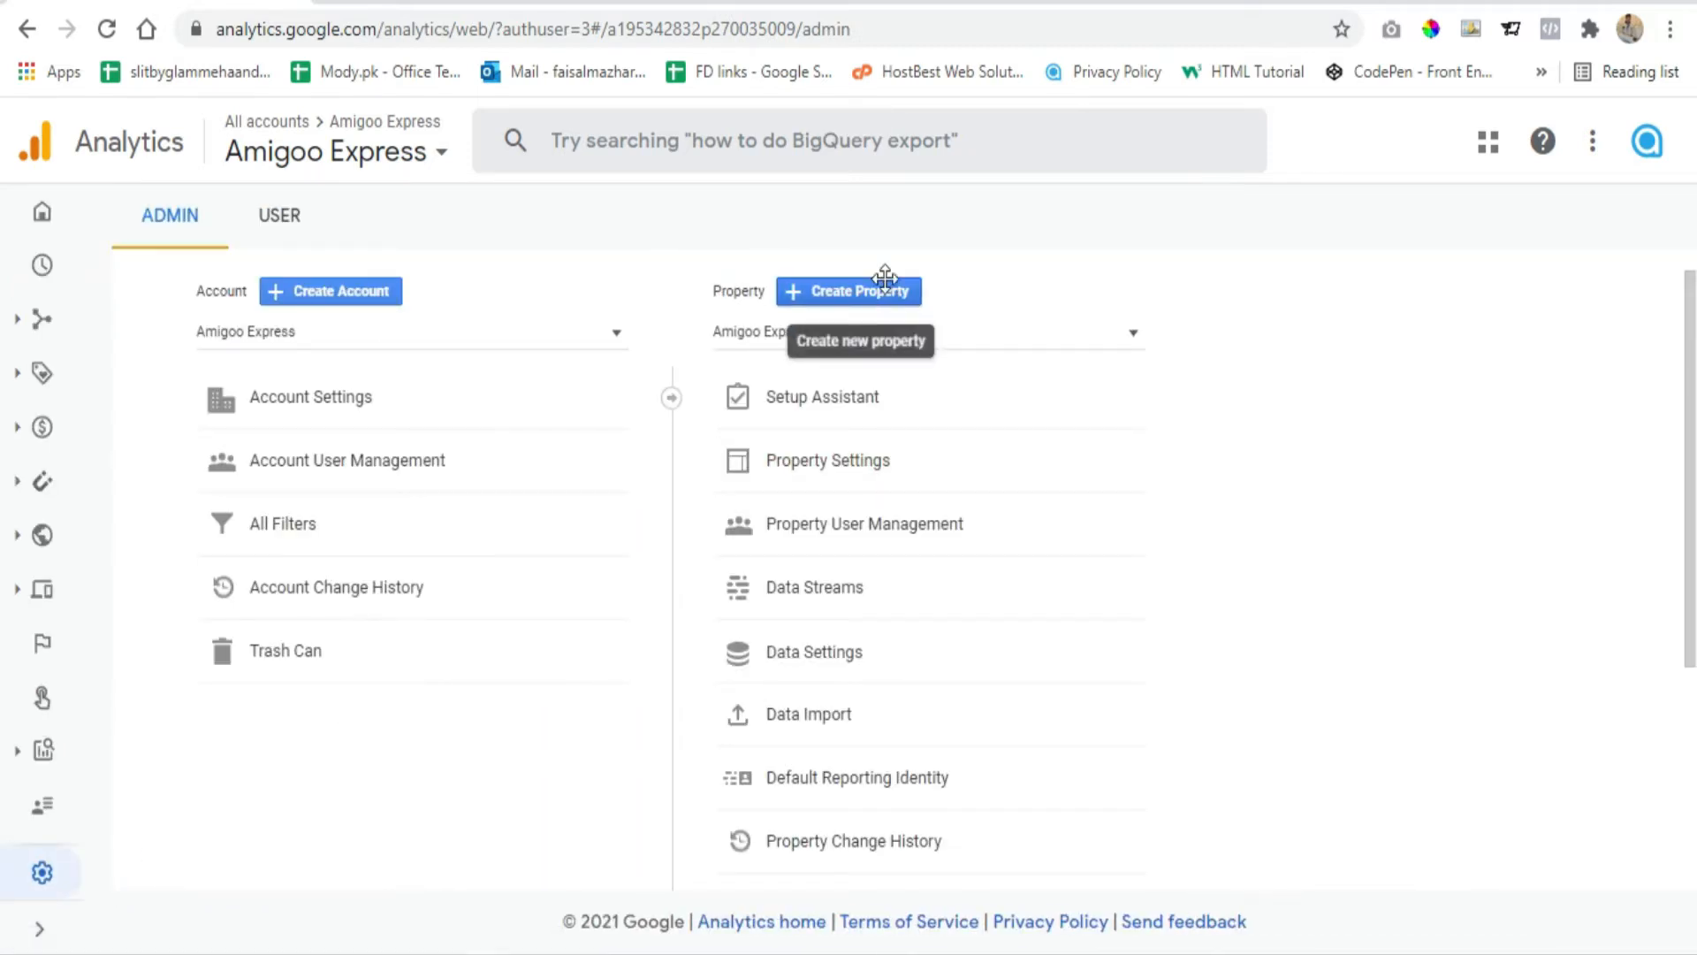
click(1103, 243)
click(854, 292)
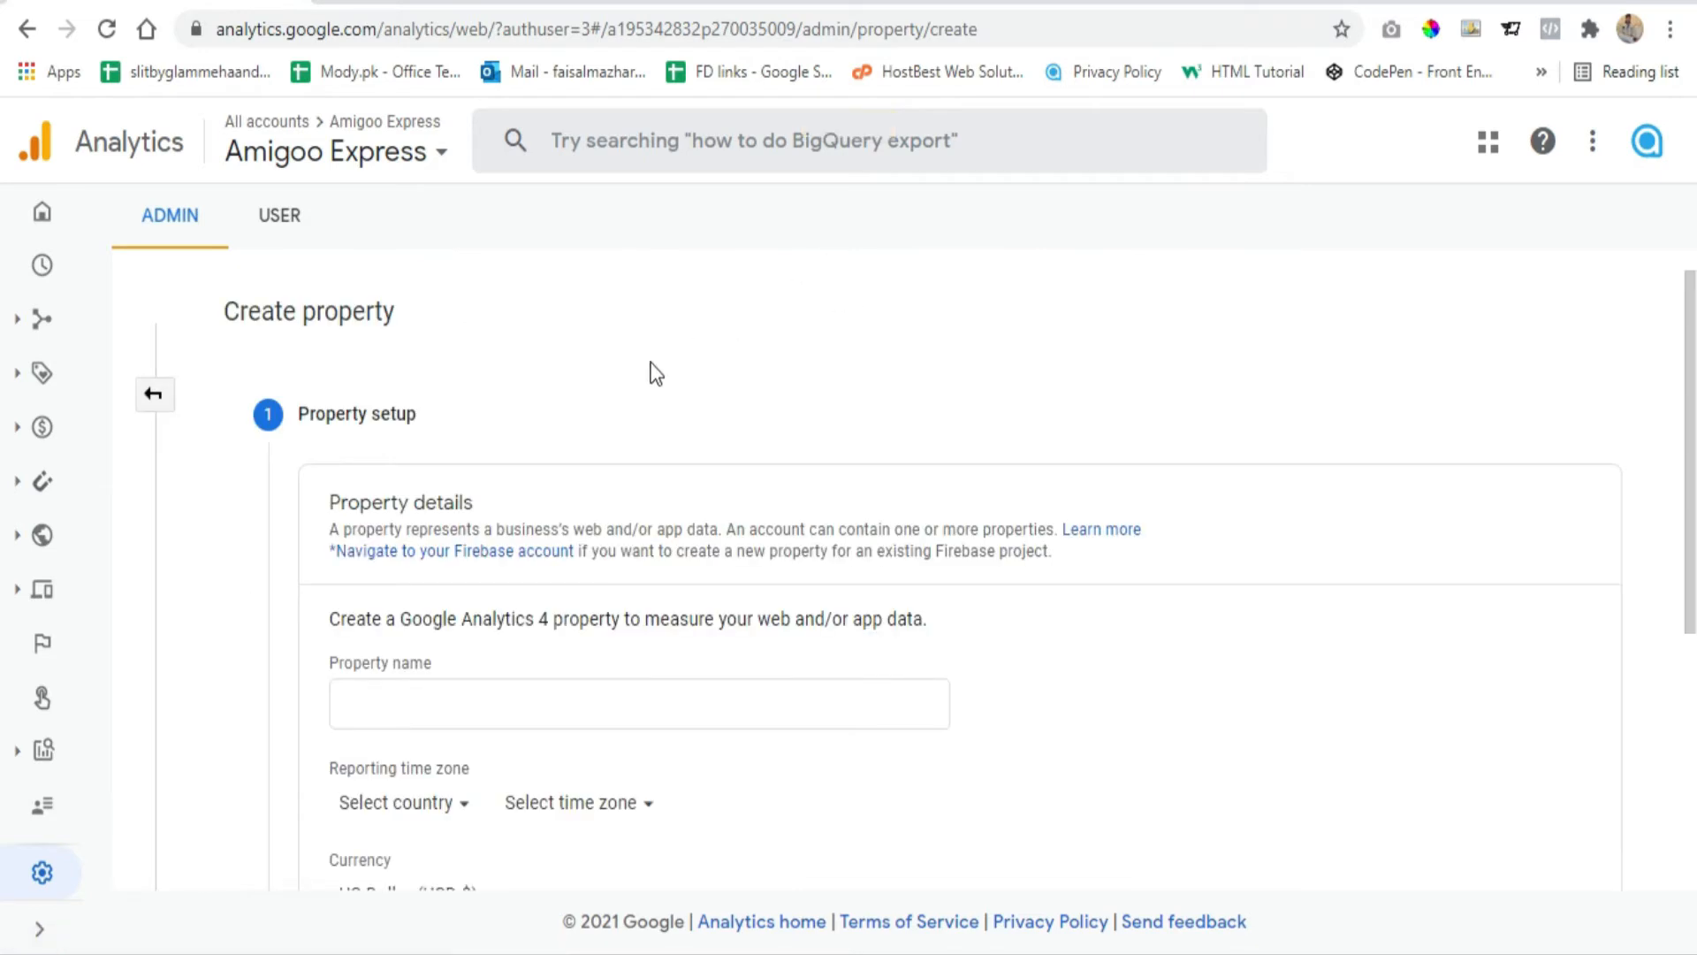
Name the new property "Amigoo Express"
scroll(442, 351, down, 2)
scroll(442, 352, down, 2)
click(421, 436)
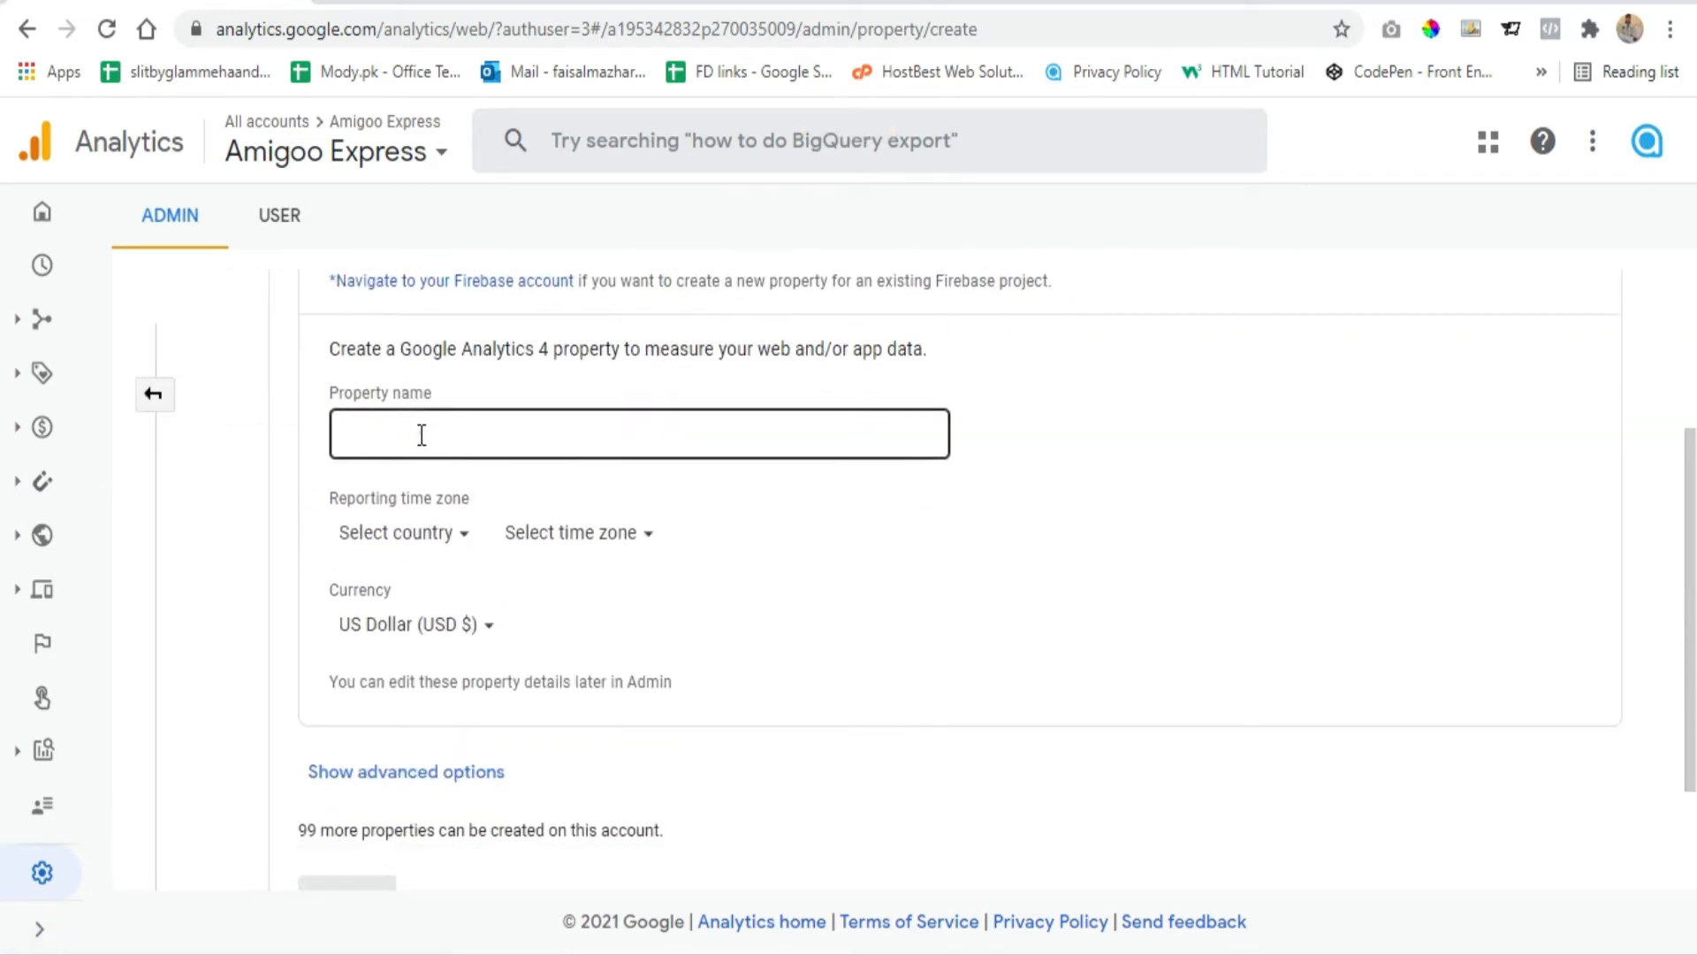
text(Amigoo Express)
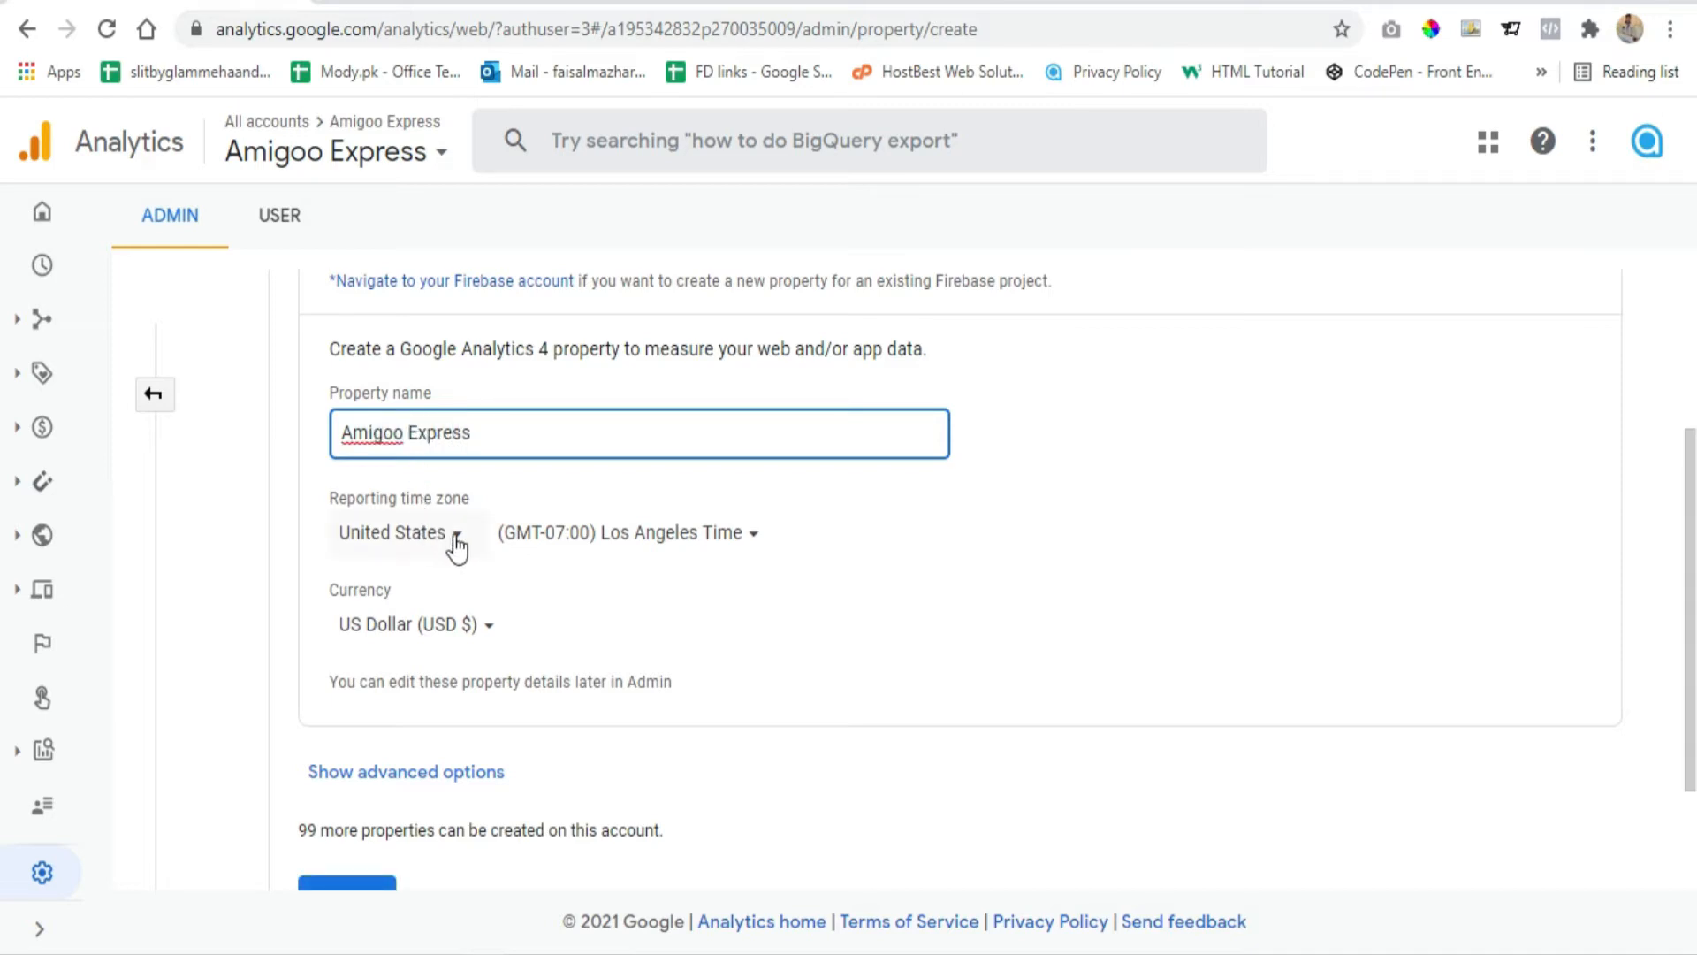
Set the property's reporting time zone country to Pakistan and close the account picker
click(456, 537)
text(P)
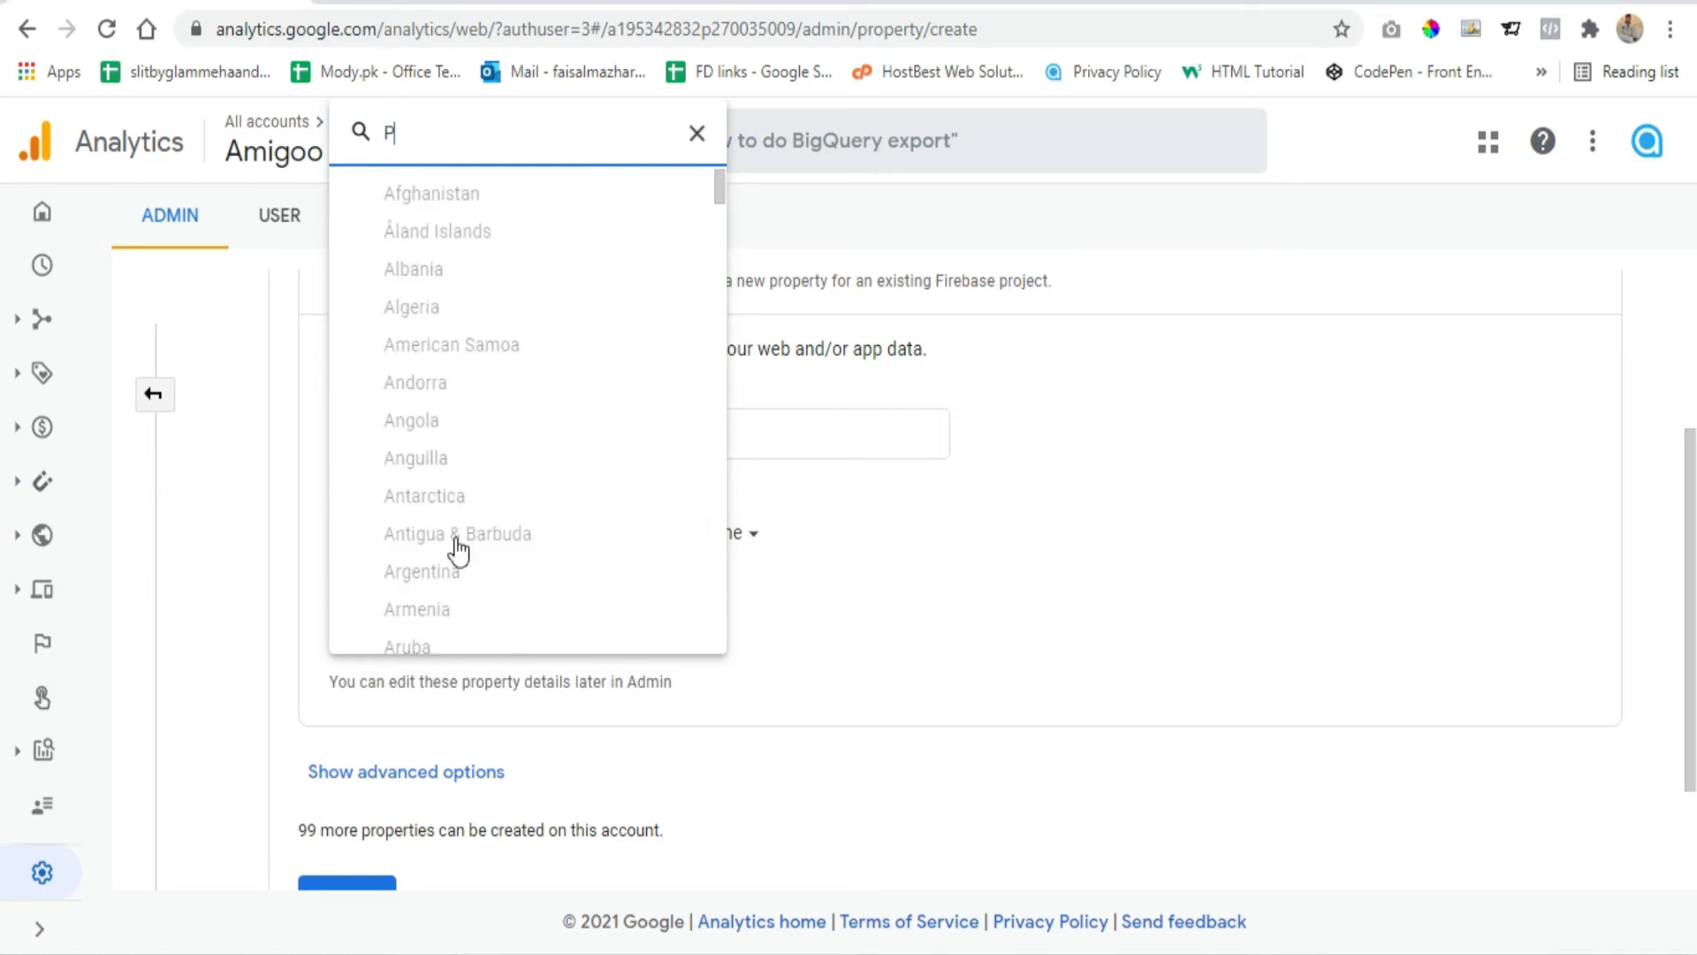
click(428, 409)
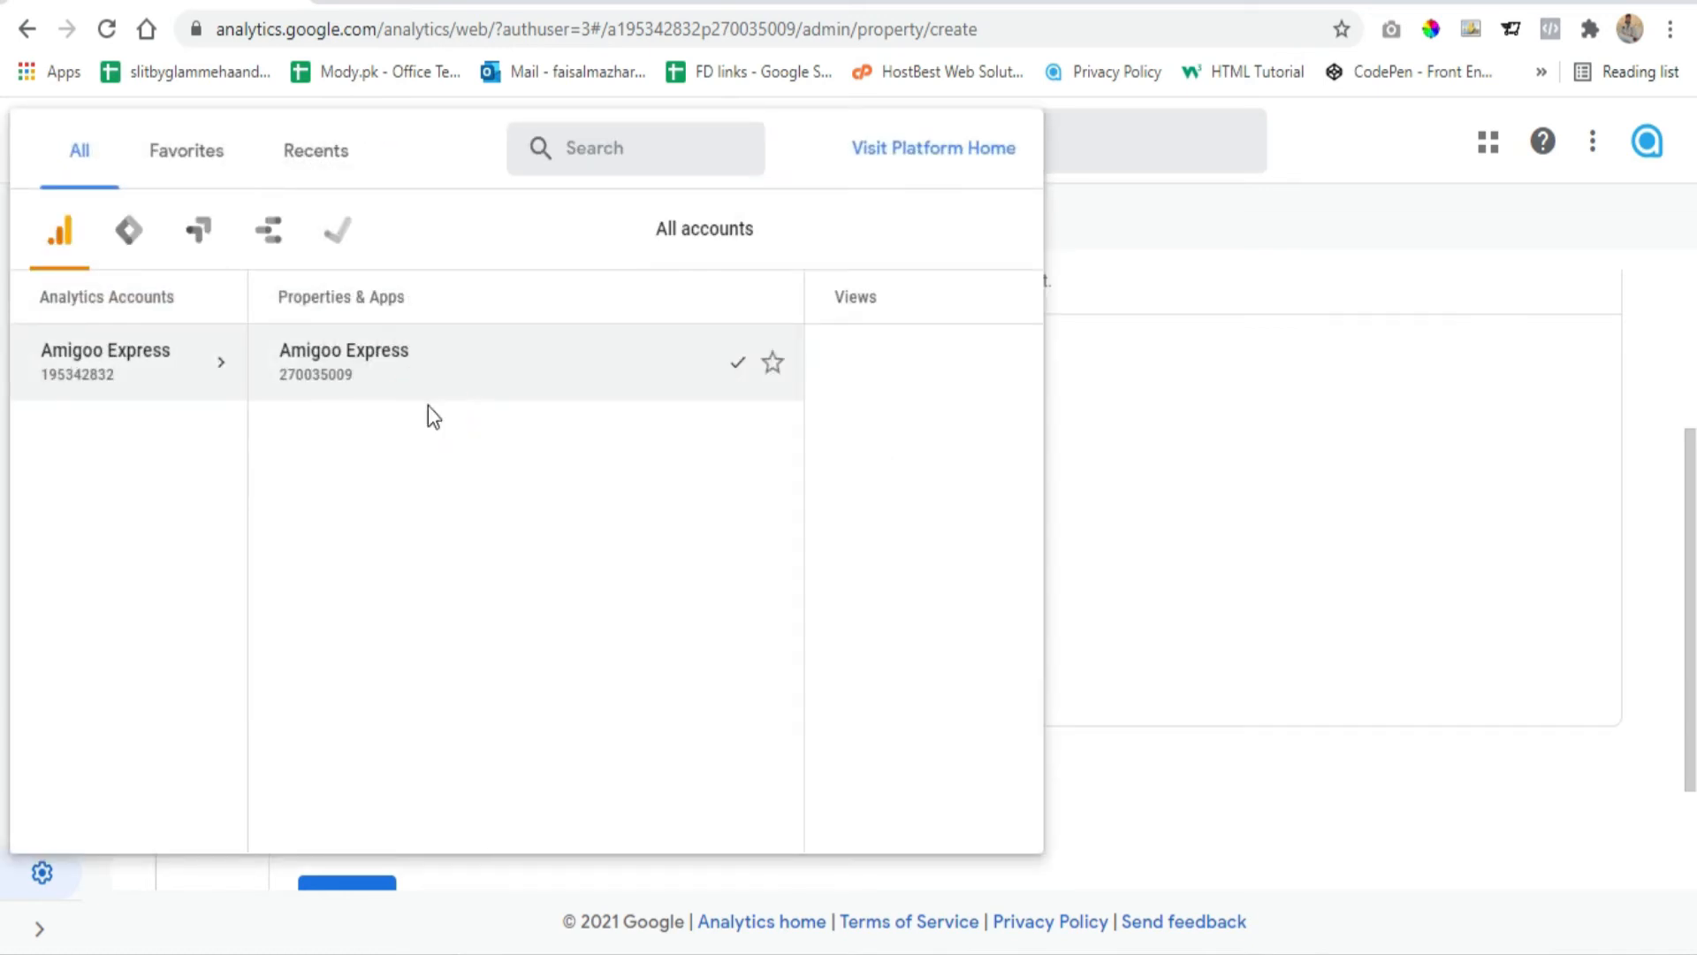
click(1229, 482)
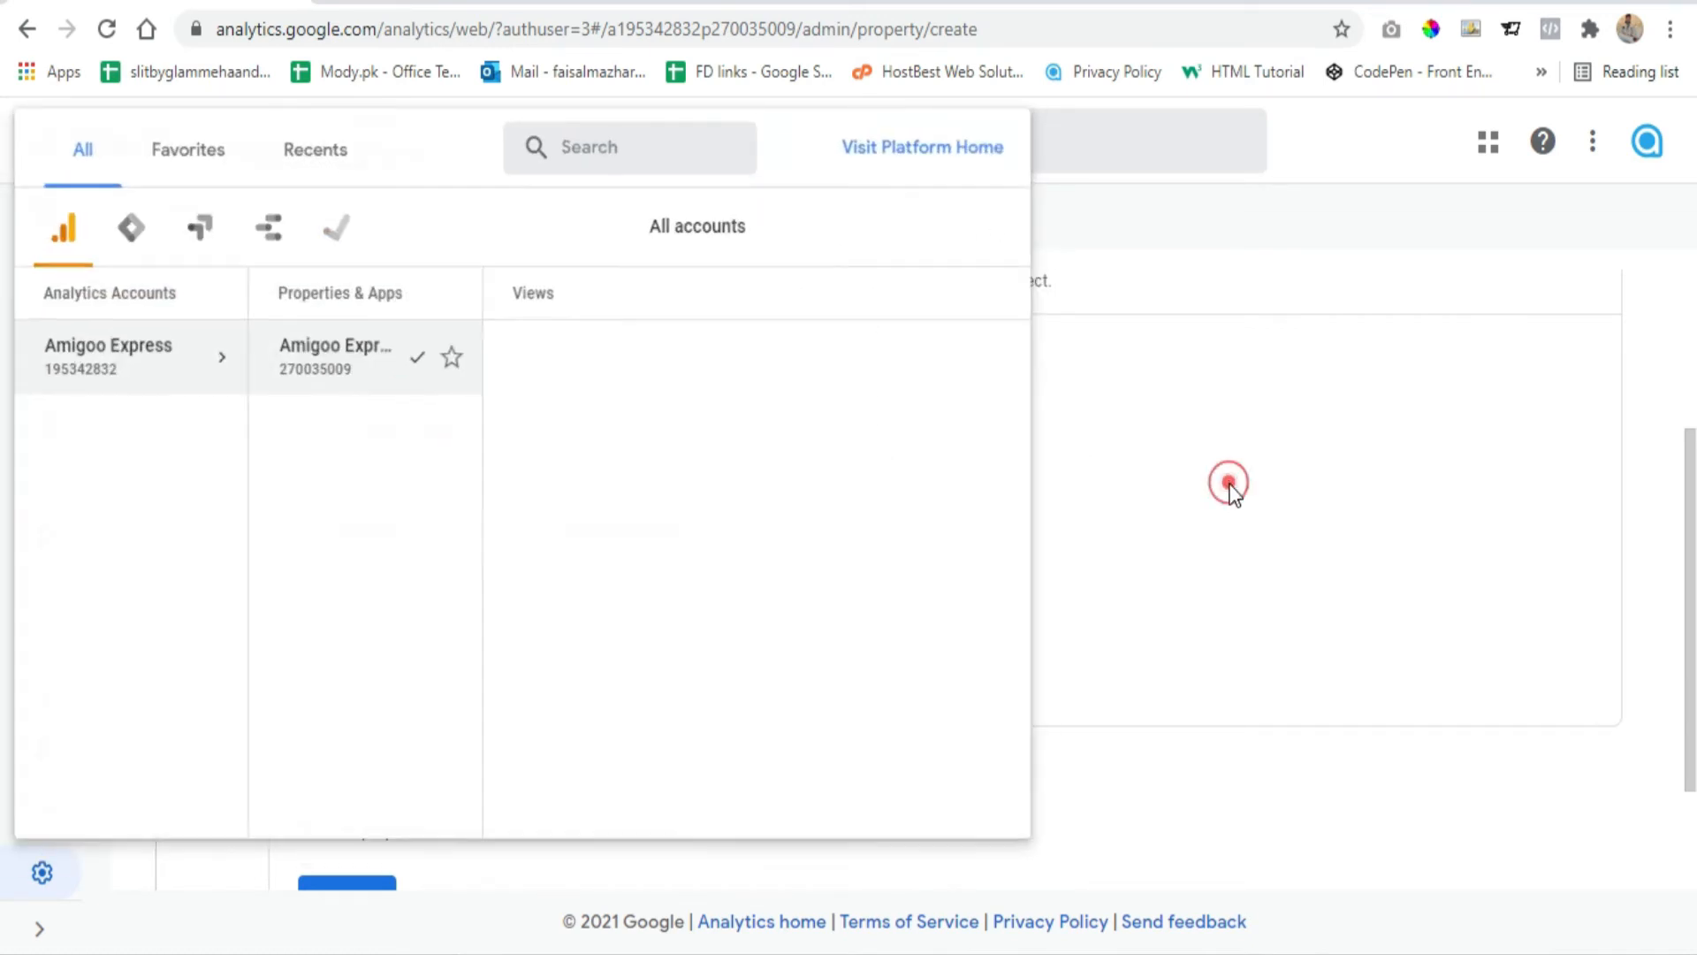
Show the advanced options and turn on creation of a Universal Analytics property
scroll(469, 489, down, 1)
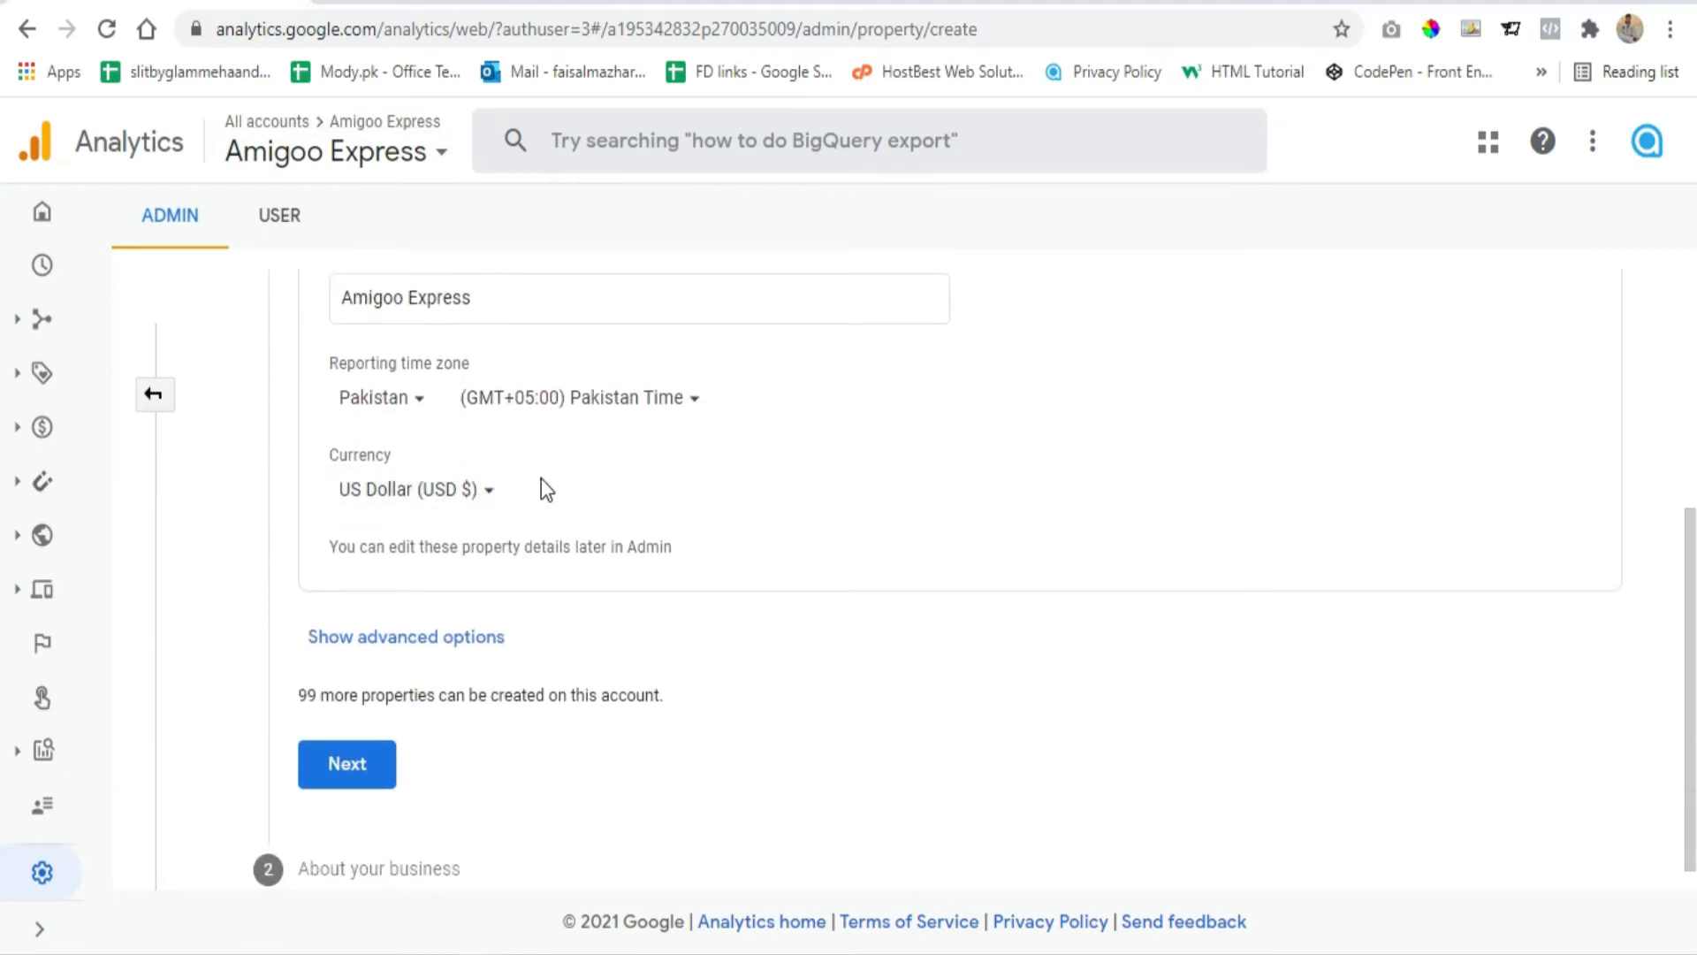
scroll(541, 479, down, 1)
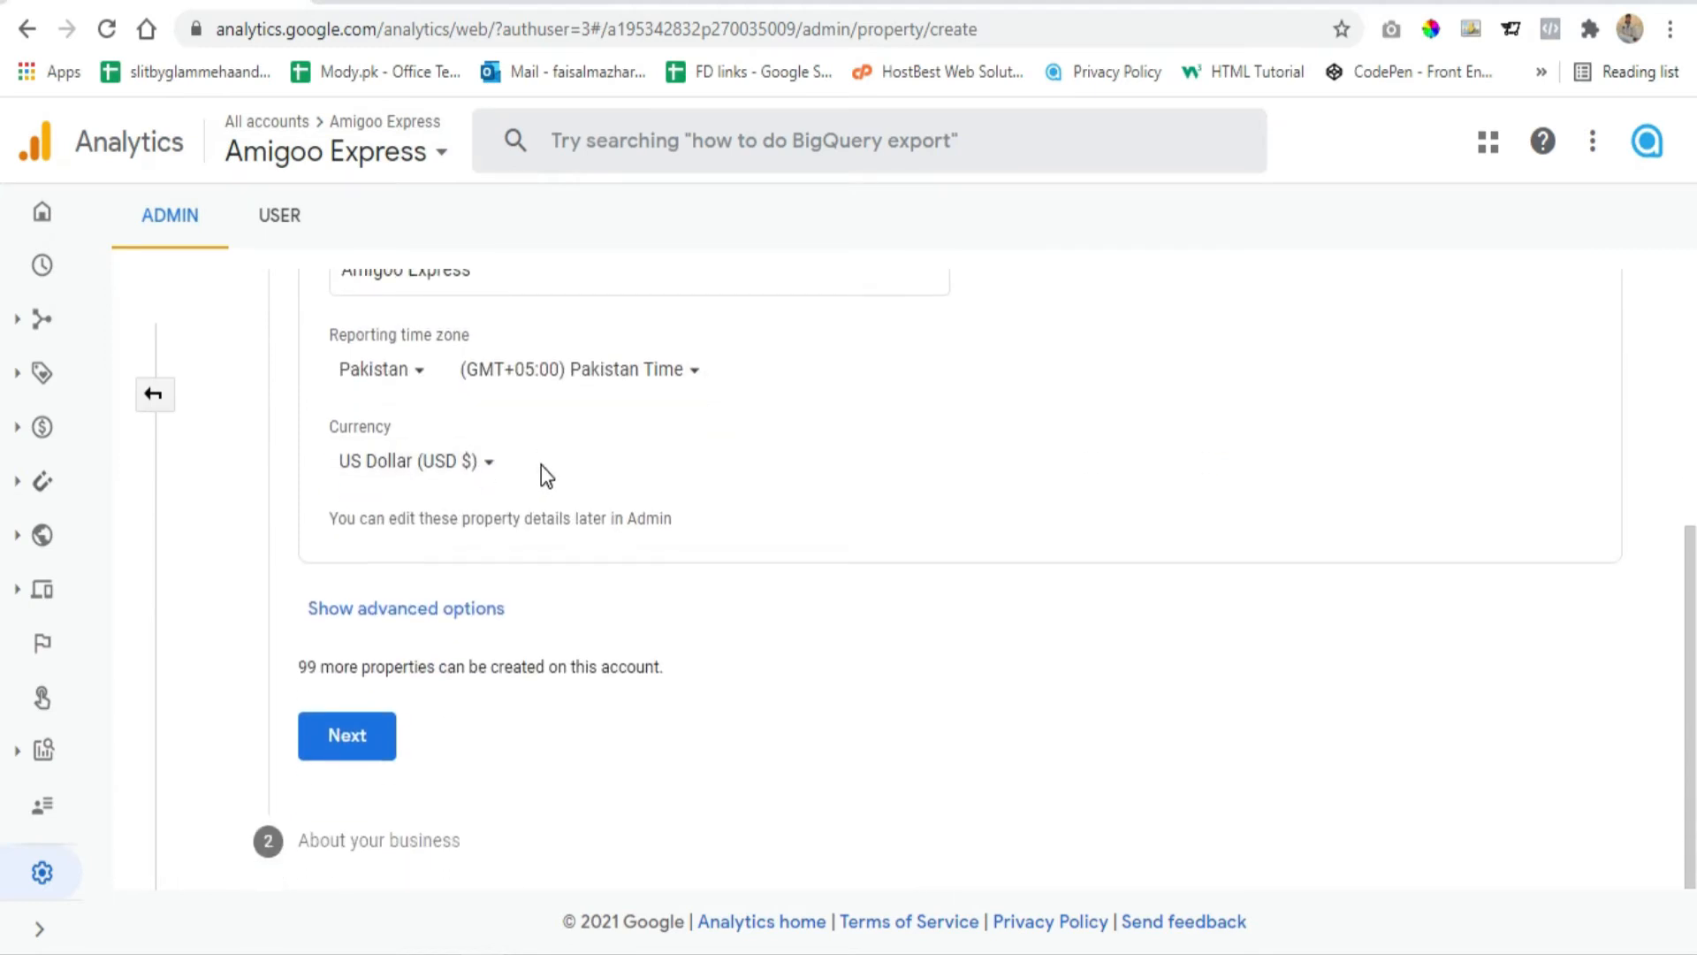
click(420, 619)
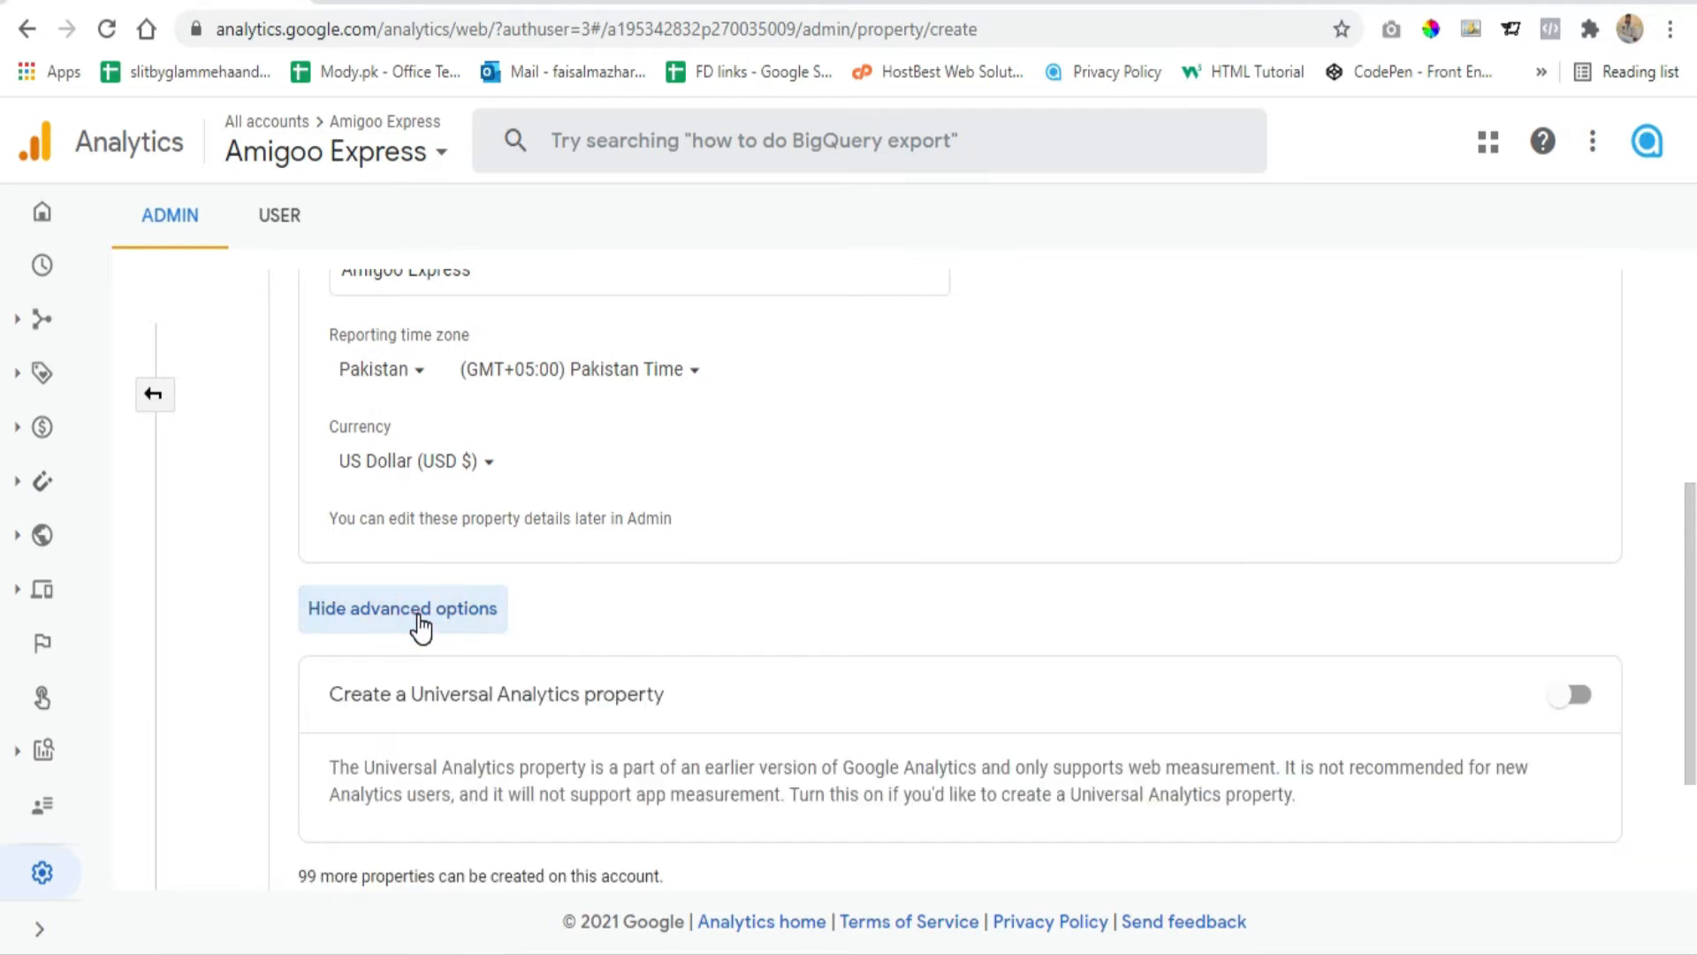
scroll(411, 615, down, 3)
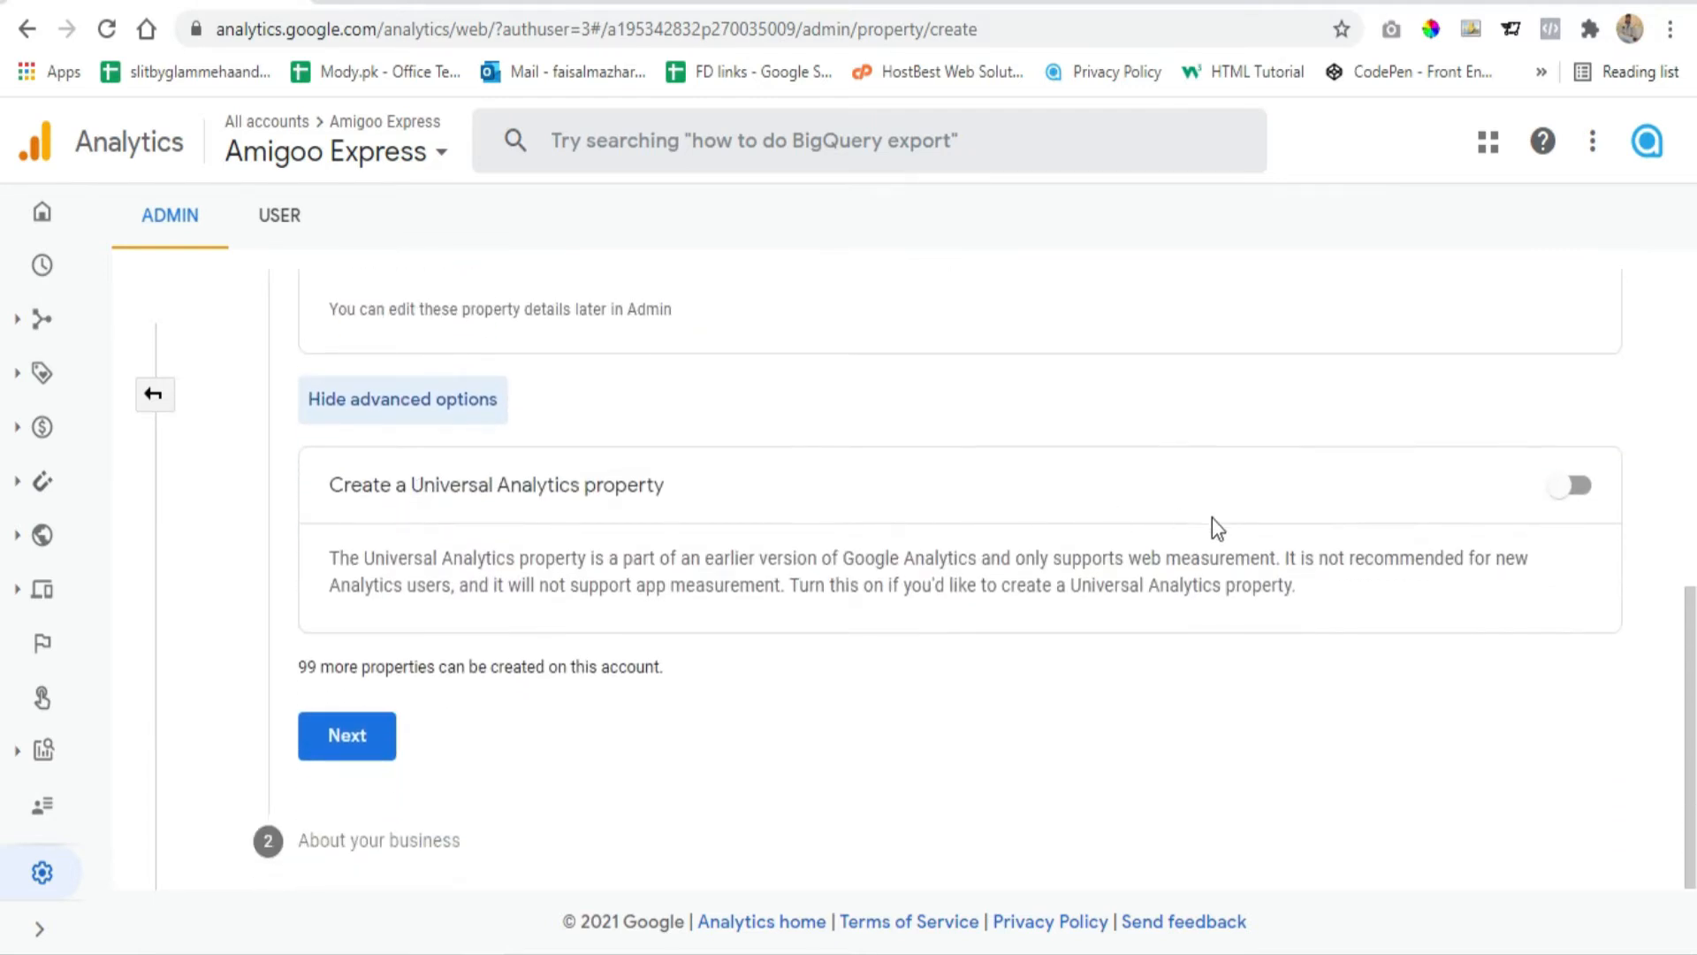
click(1581, 488)
scroll(447, 584, down, 2)
click(520, 547)
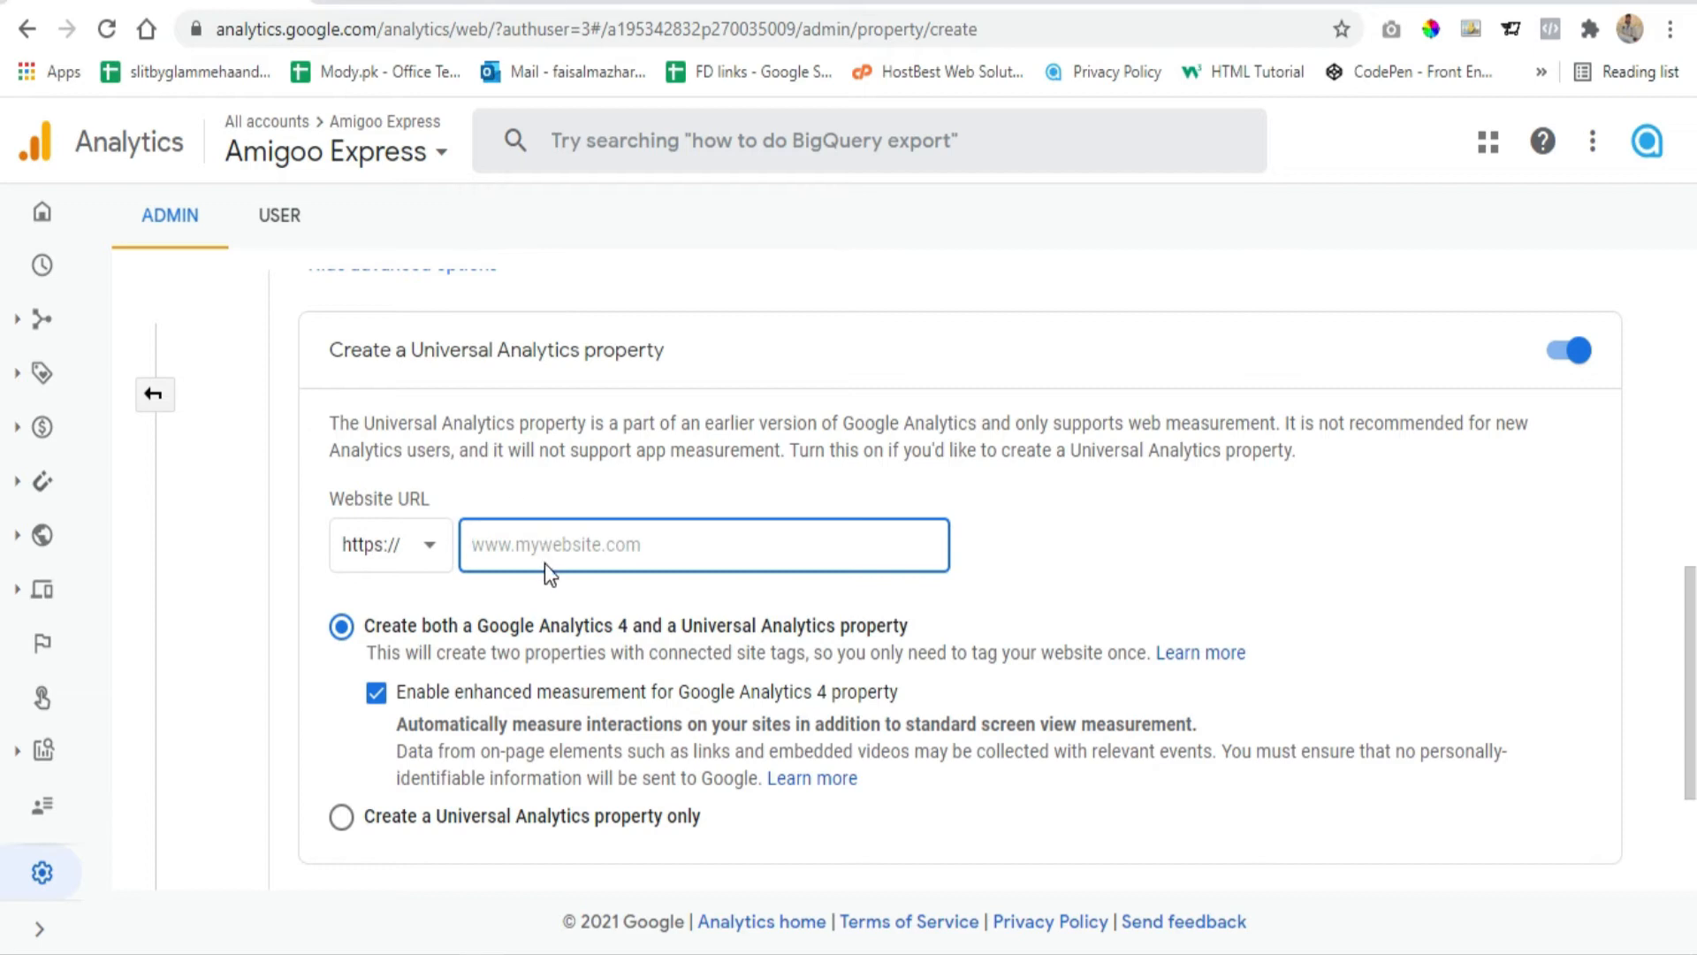
text(www.)
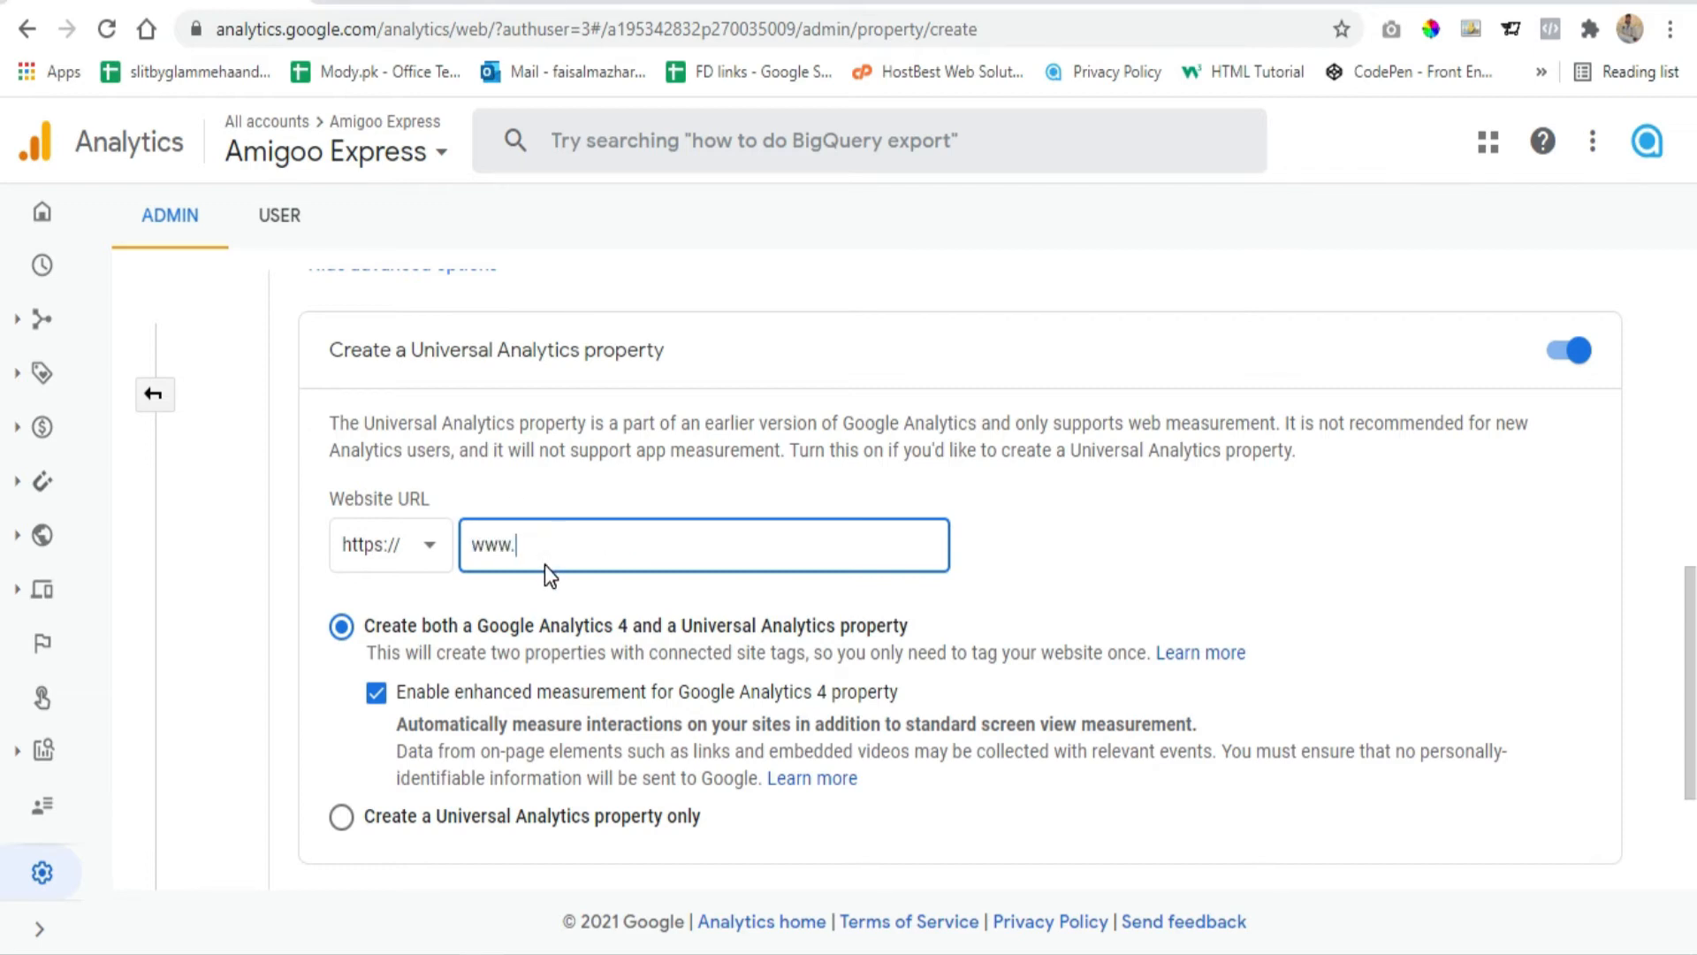
text(amigooexpress.com)
click(1001, 575)
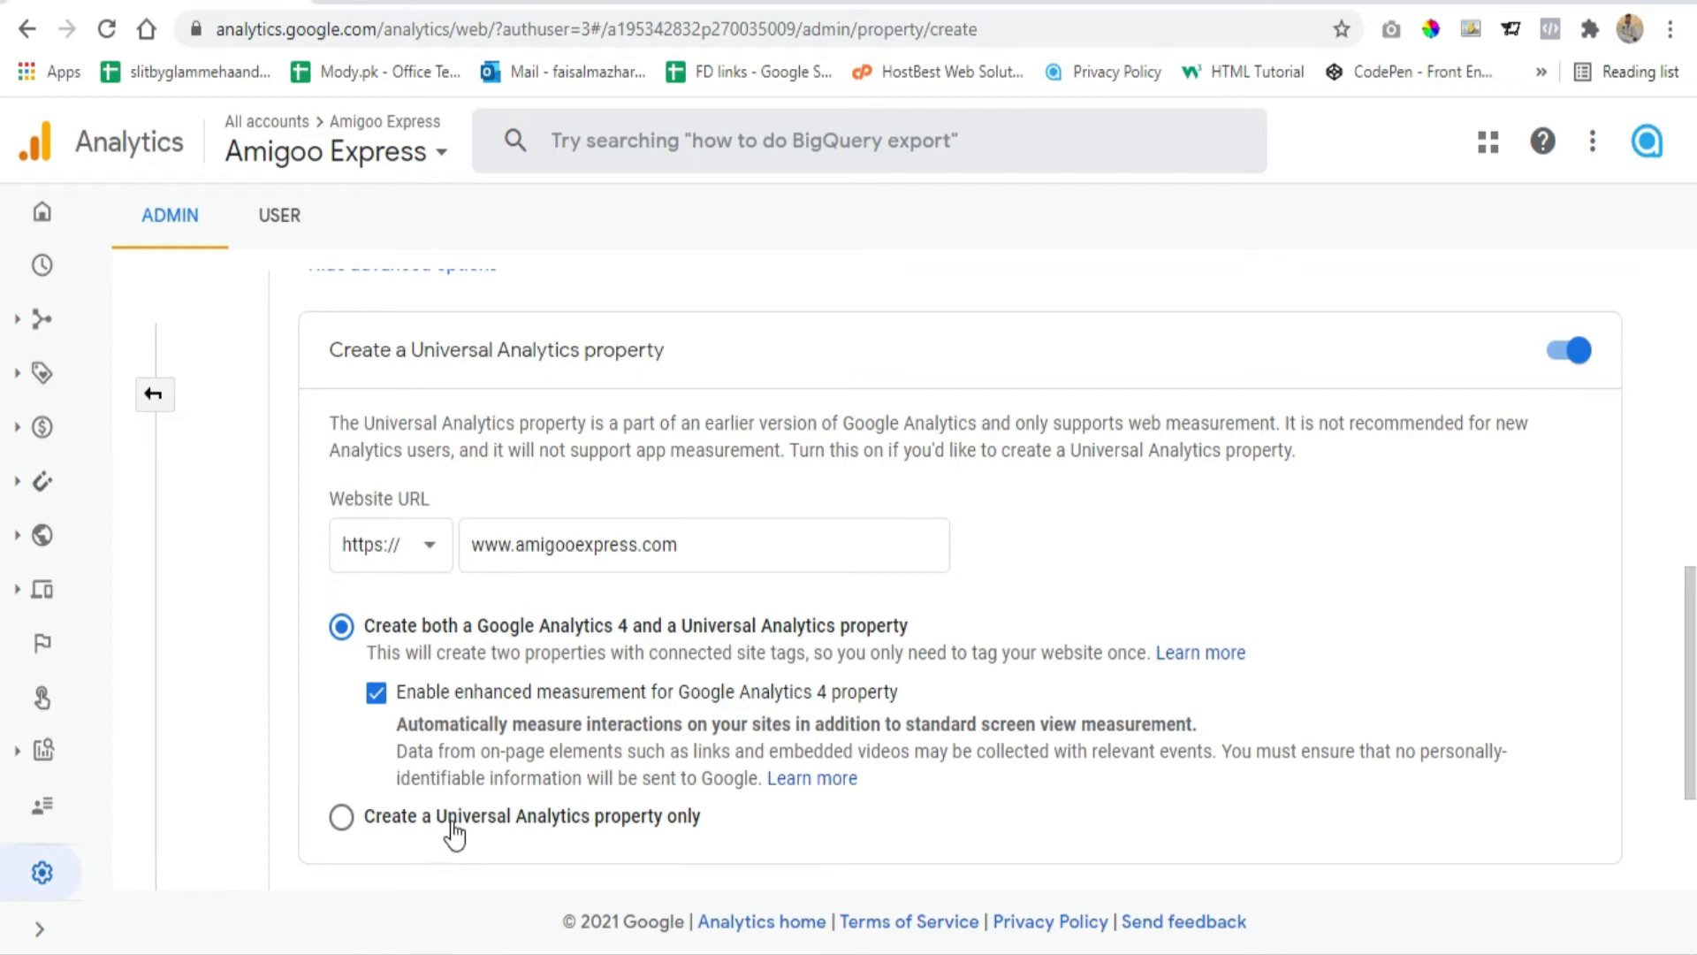
Choose to create a Universal Analytics property only and continue to the business information
click(342, 819)
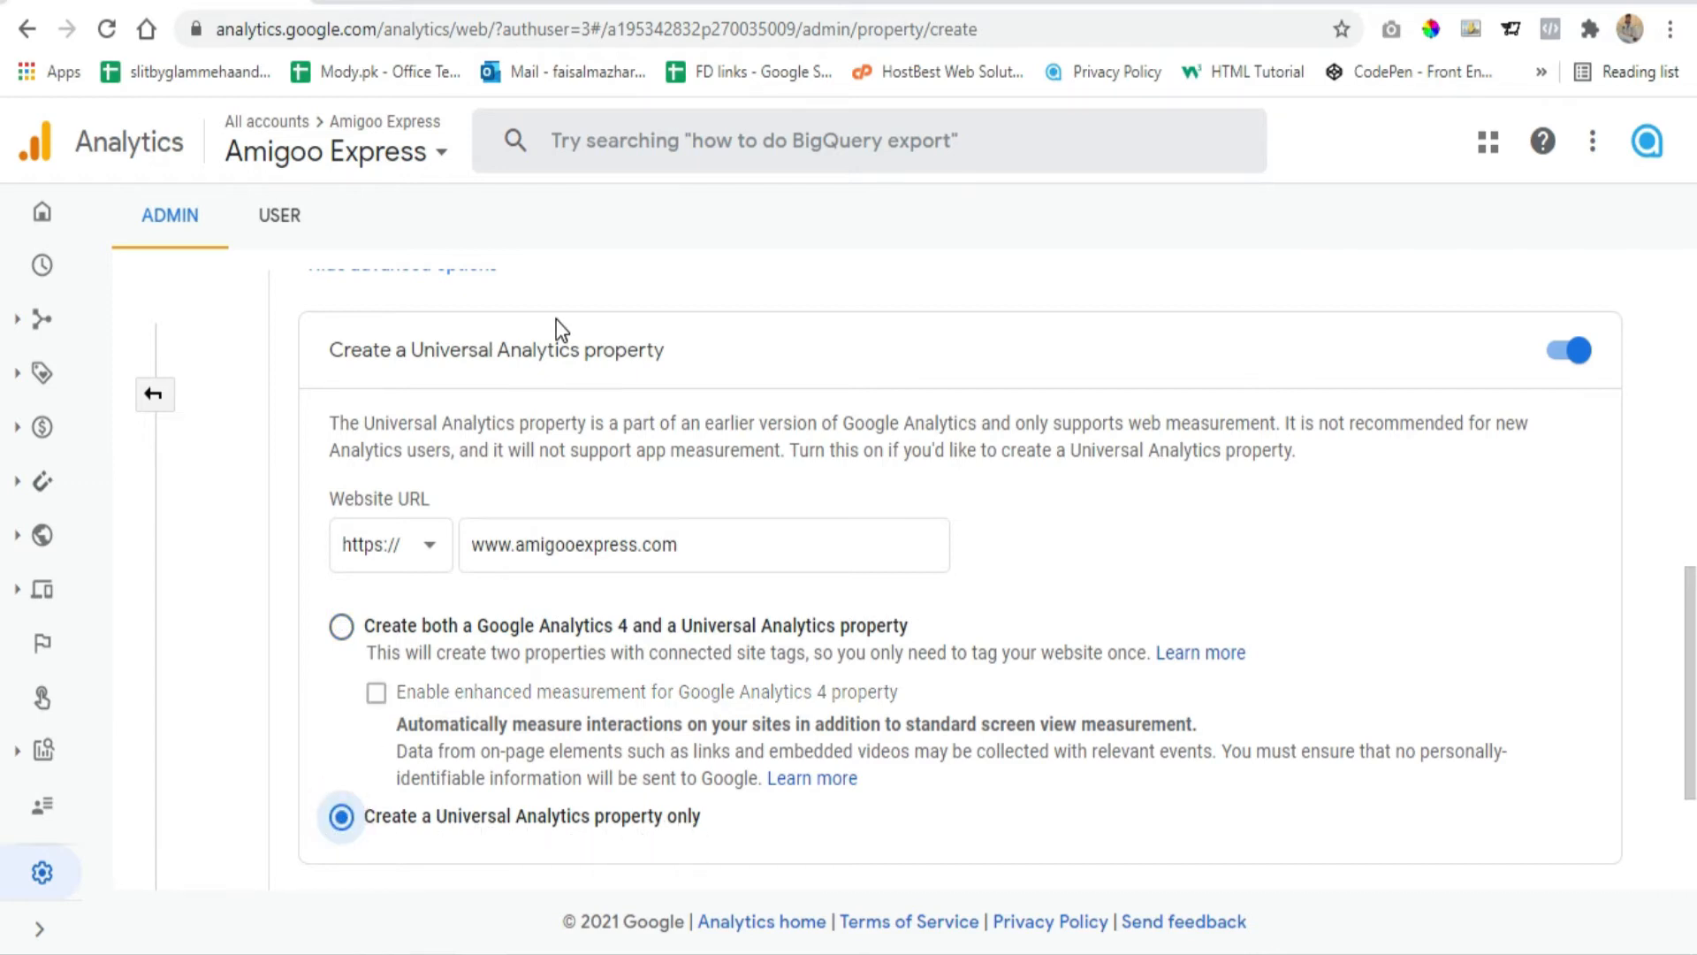
scroll(557, 336, down, 2)
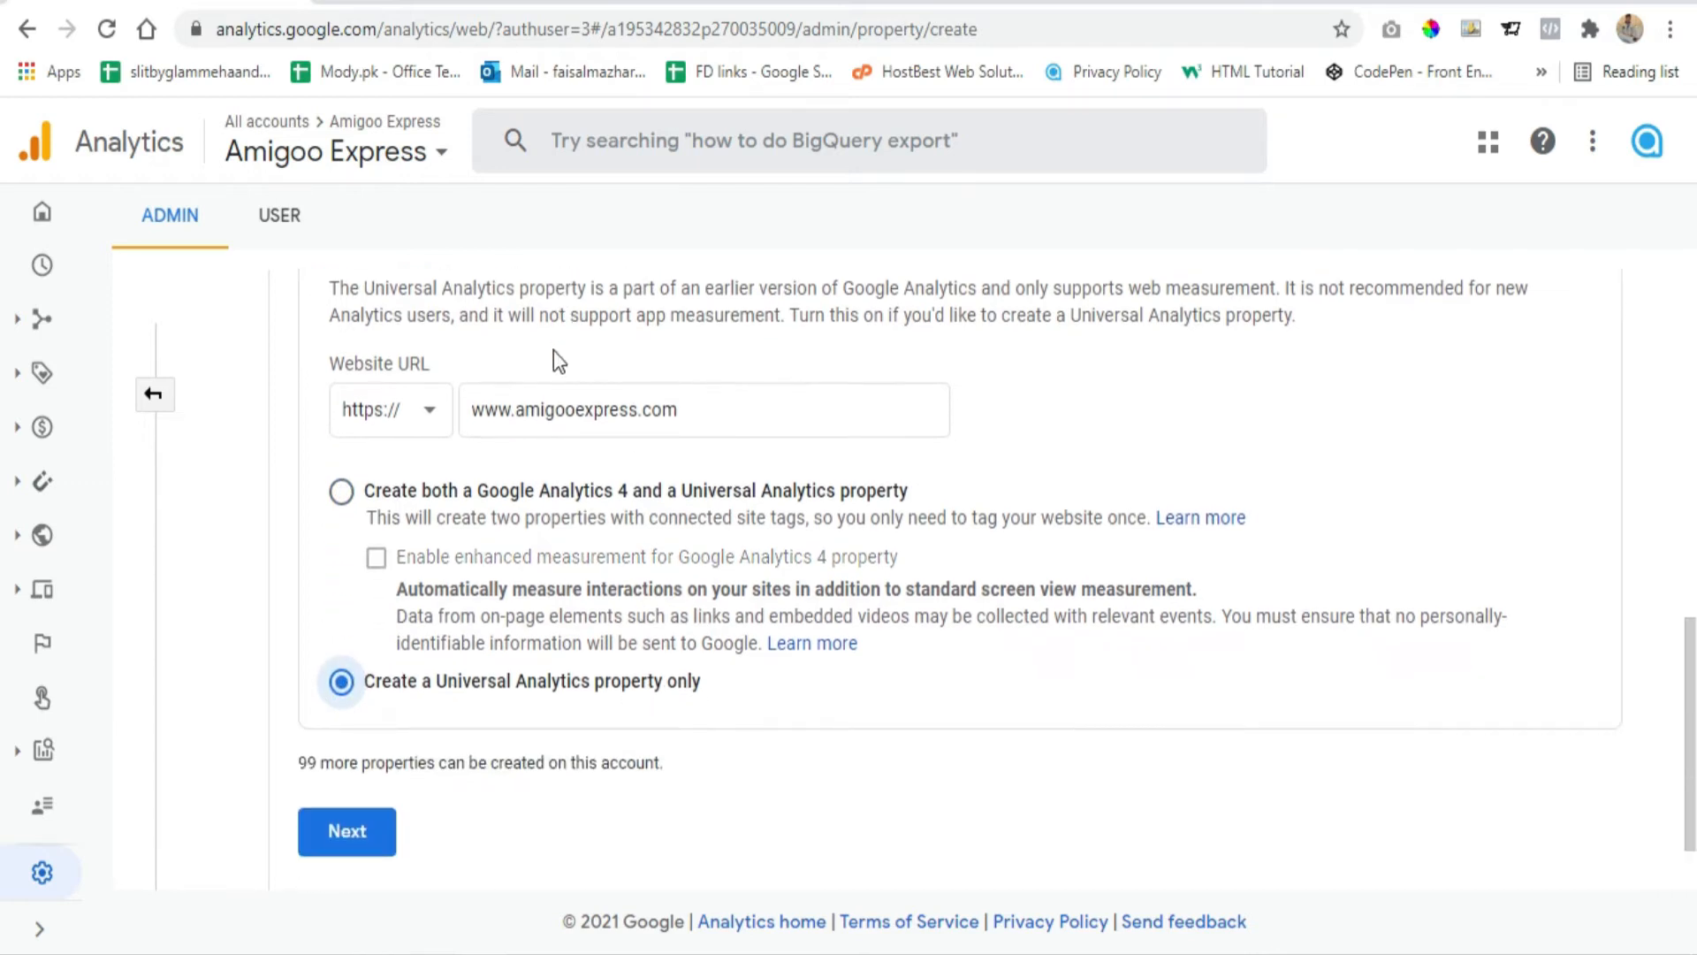
click(347, 832)
Set the industry category to Beauty & Fitness and the business size to Small - 1 to 10 employees
scroll(455, 720, down, 9)
scroll(481, 651, up, 3)
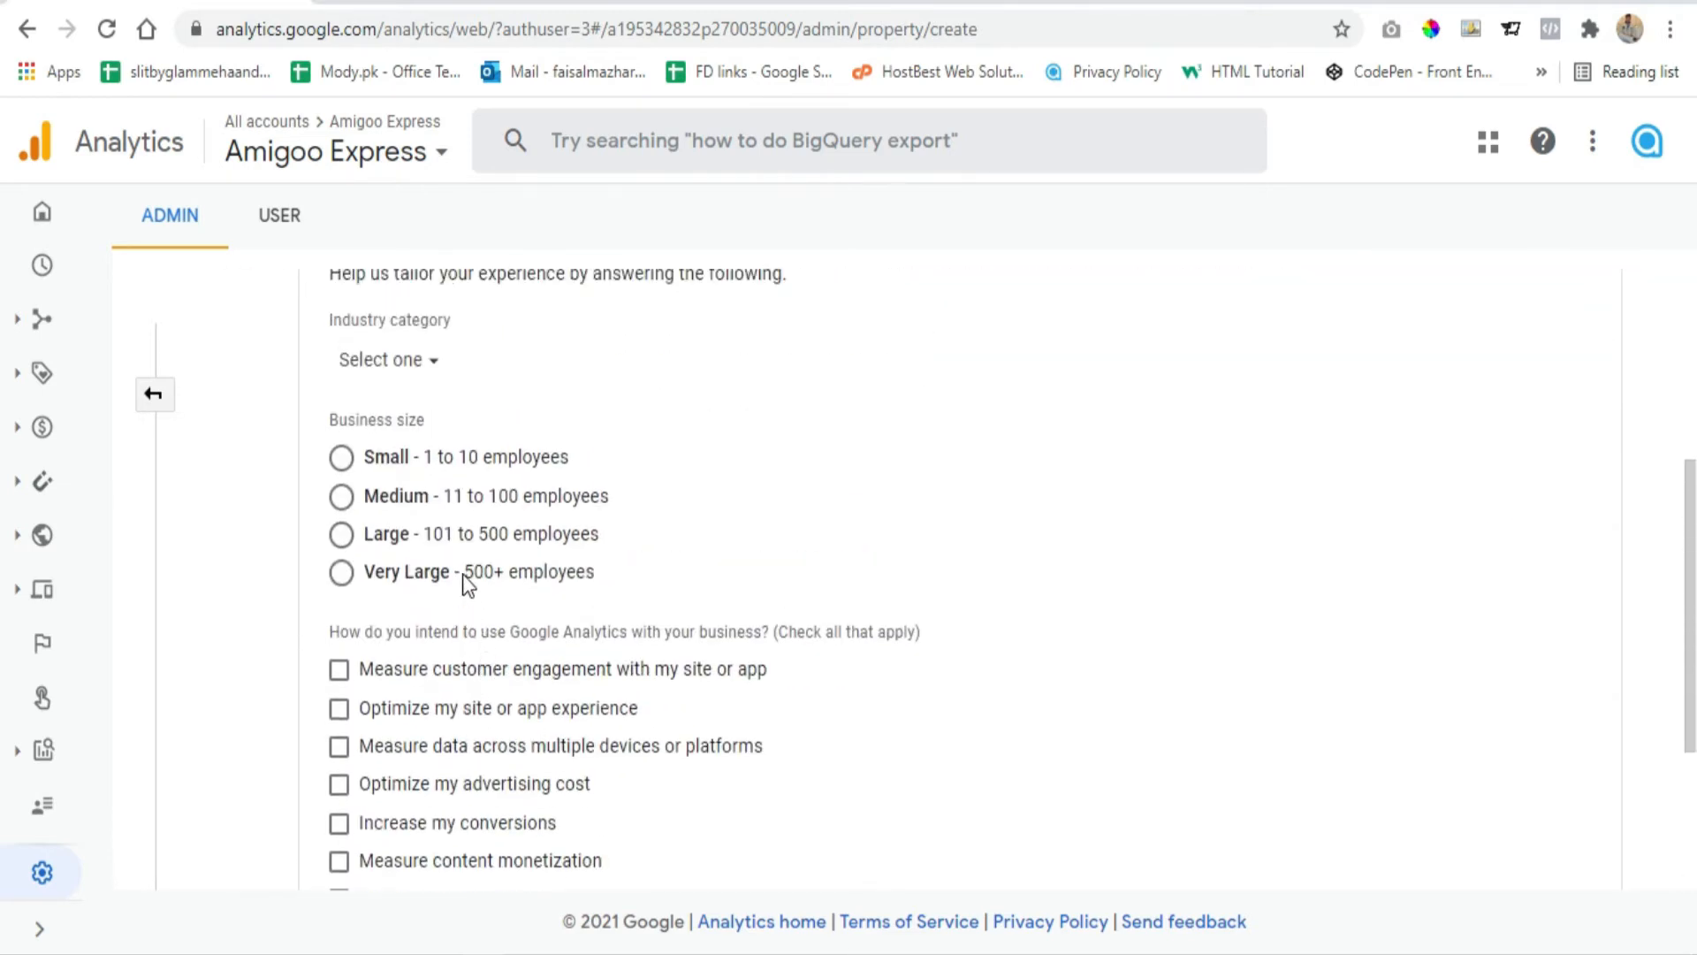
scroll(464, 583, up, 6)
scroll(442, 531, down, 4)
click(433, 492)
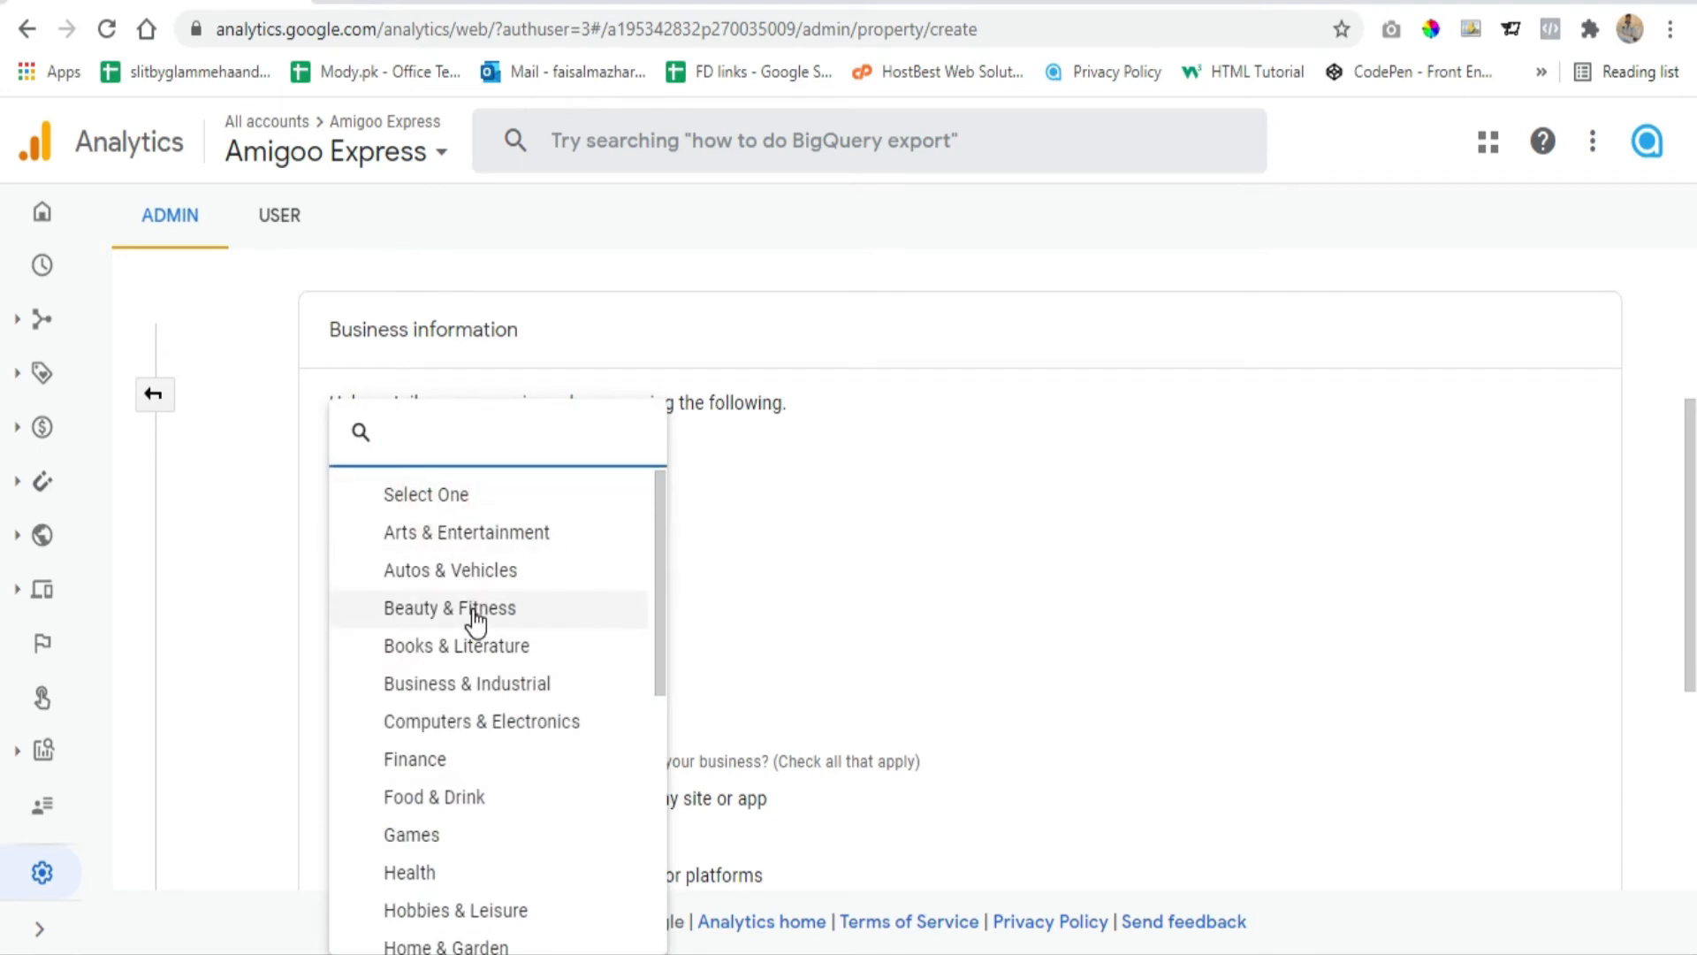
click(475, 610)
scroll(443, 560, down, 2)
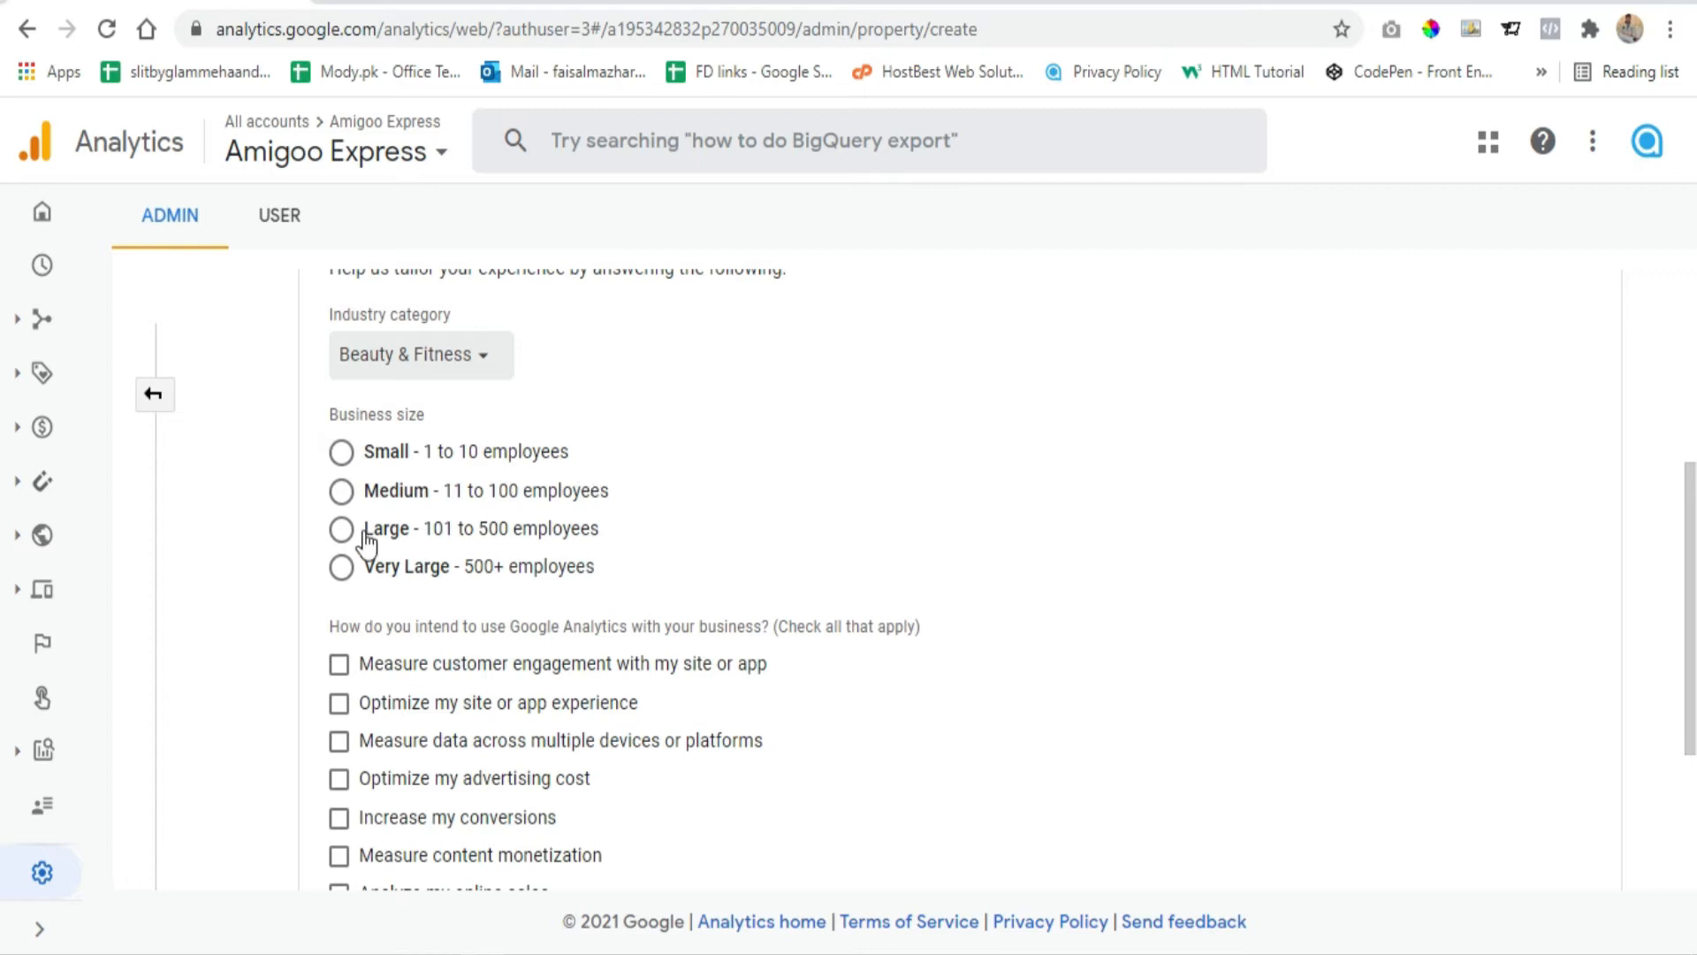
click(340, 452)
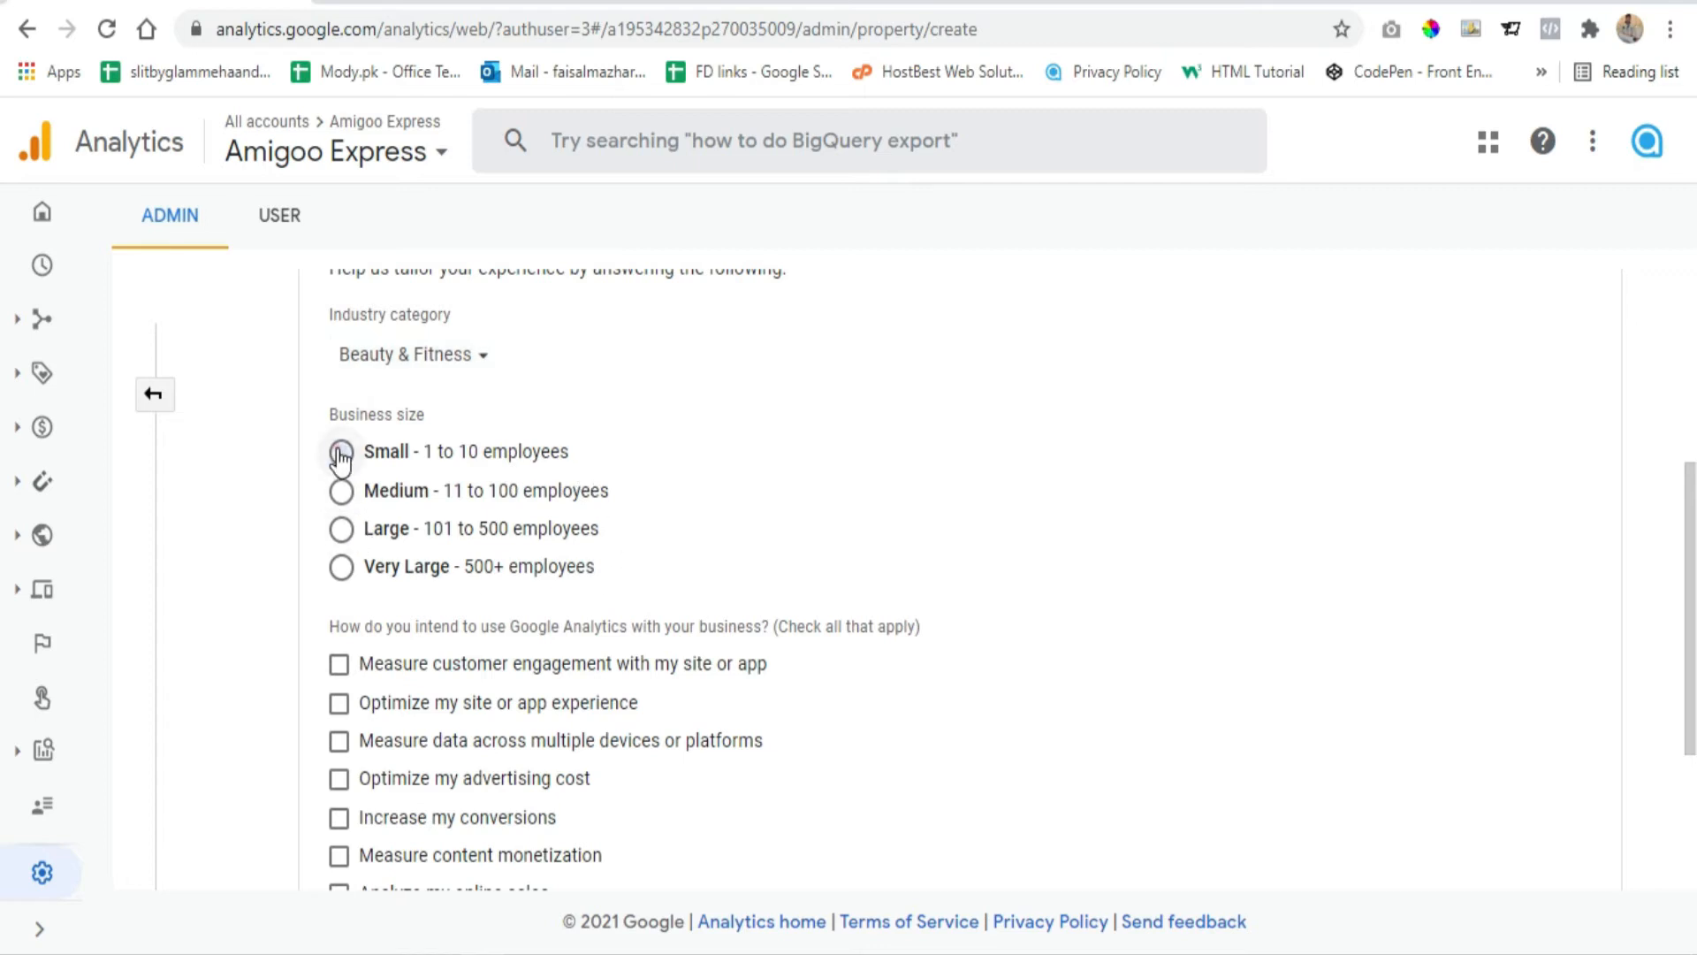
Select customer engagement measurement, increasing conversions and lead generation measurement as intended uses, and create the property
scroll(746, 462, down, 2)
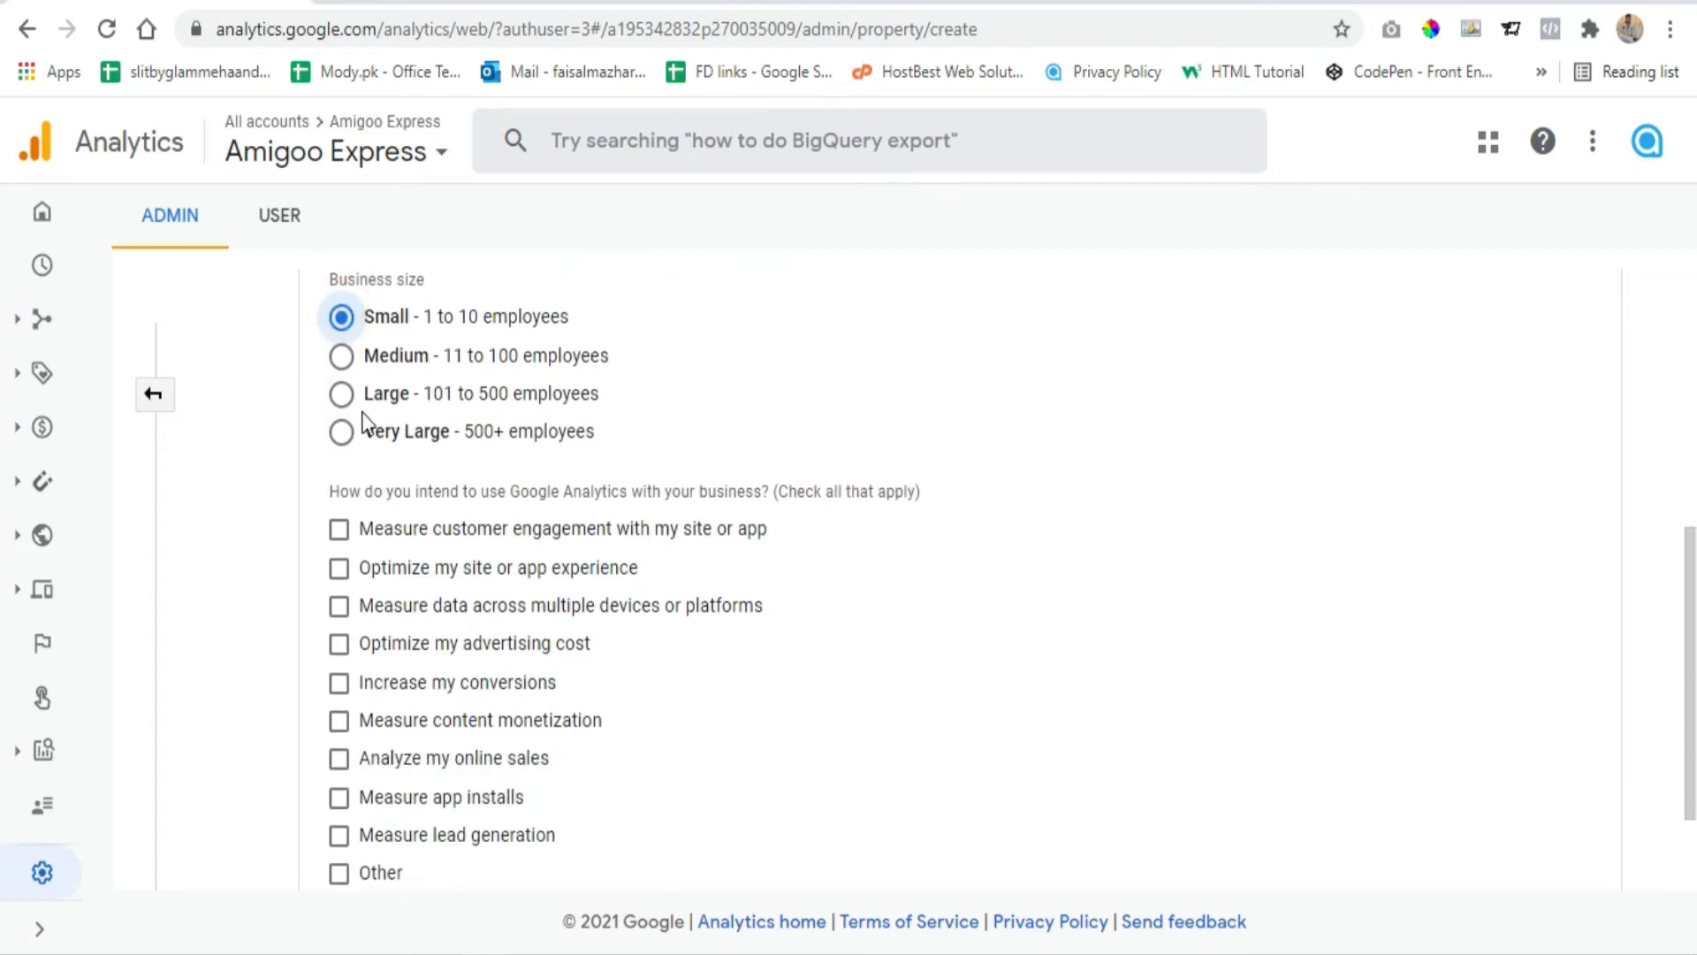
scroll(365, 423, down, 2)
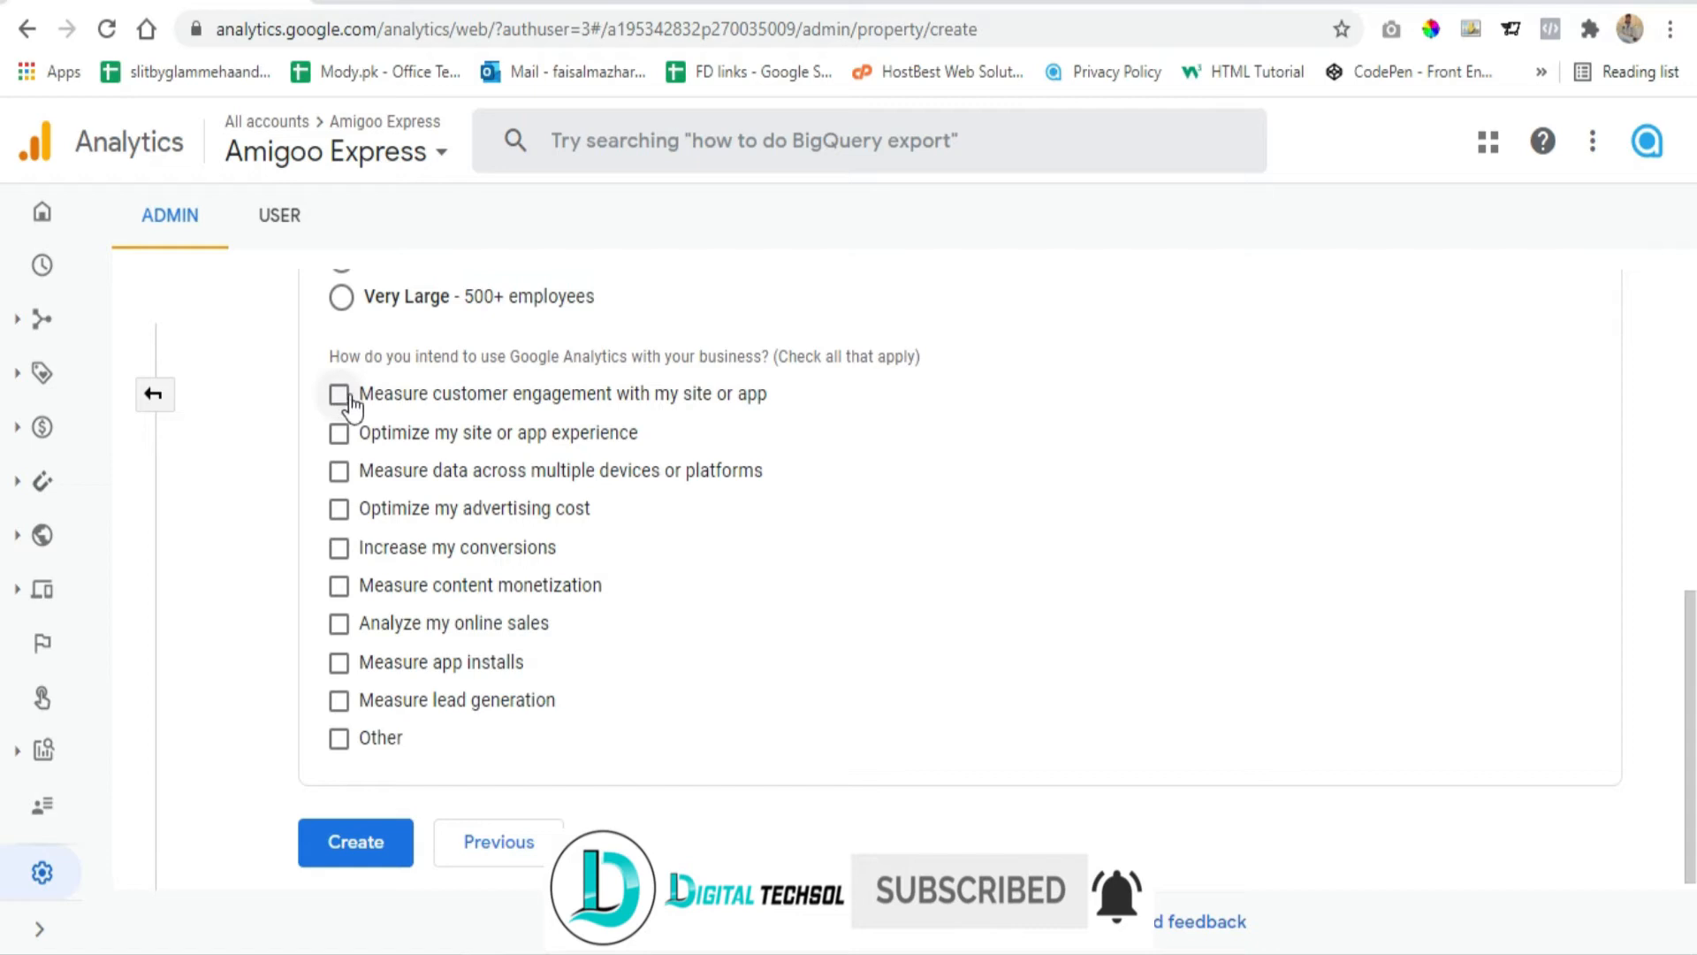
click(345, 401)
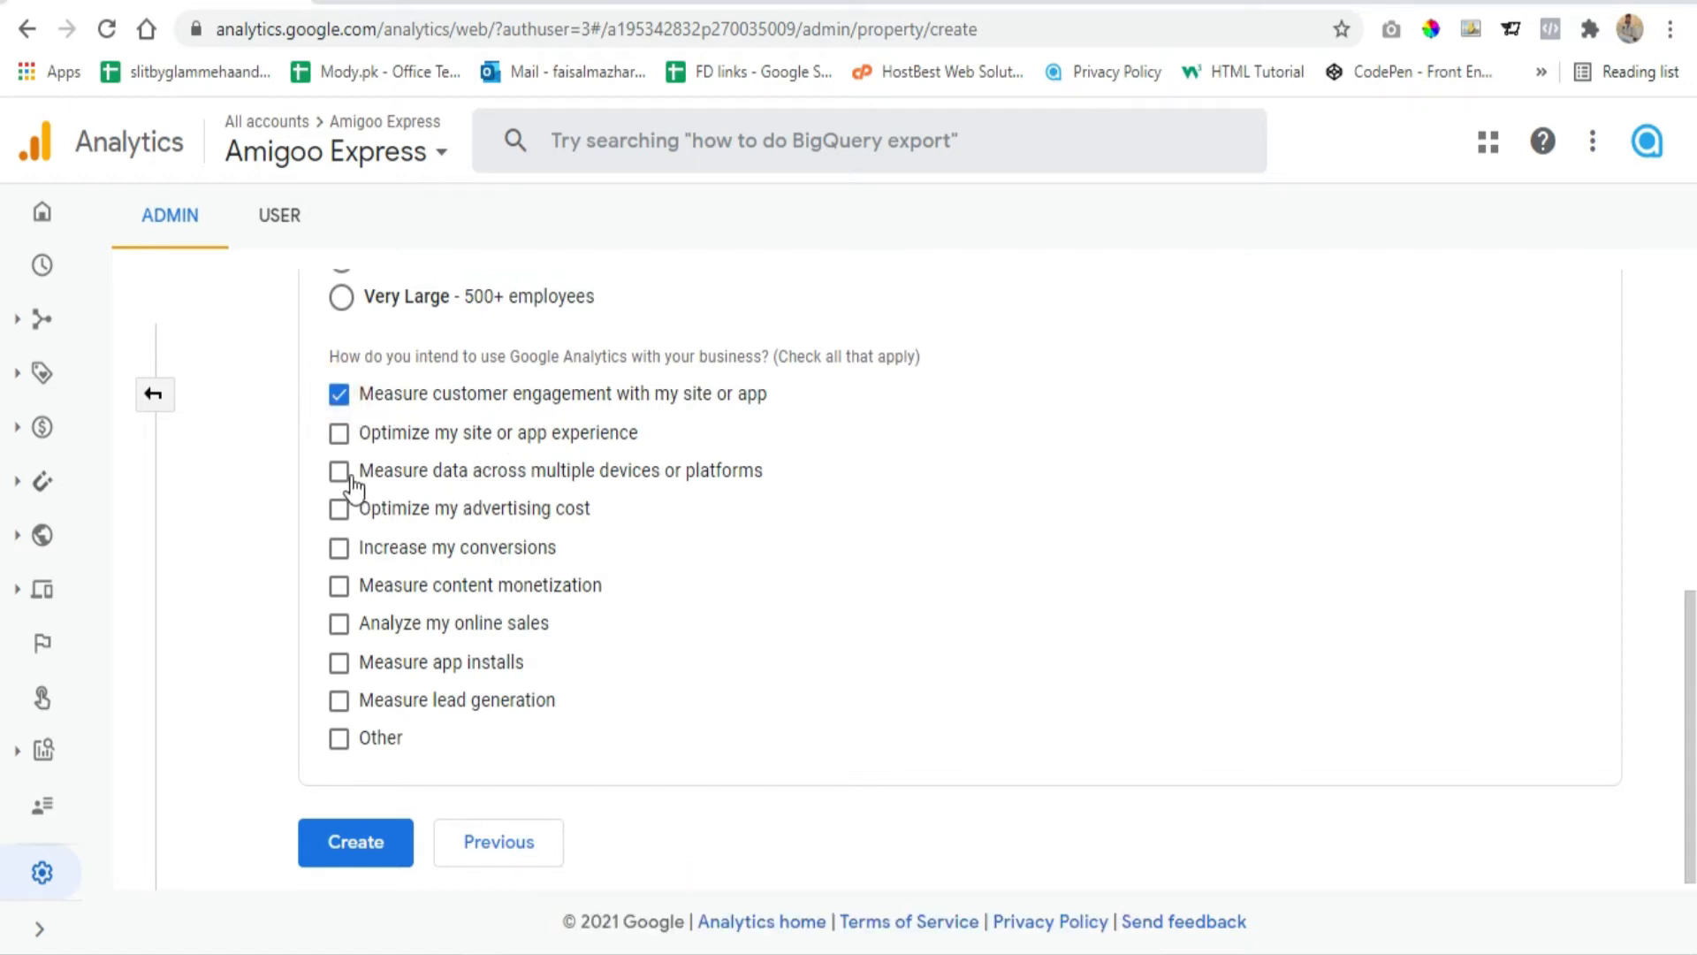
click(338, 553)
click(340, 700)
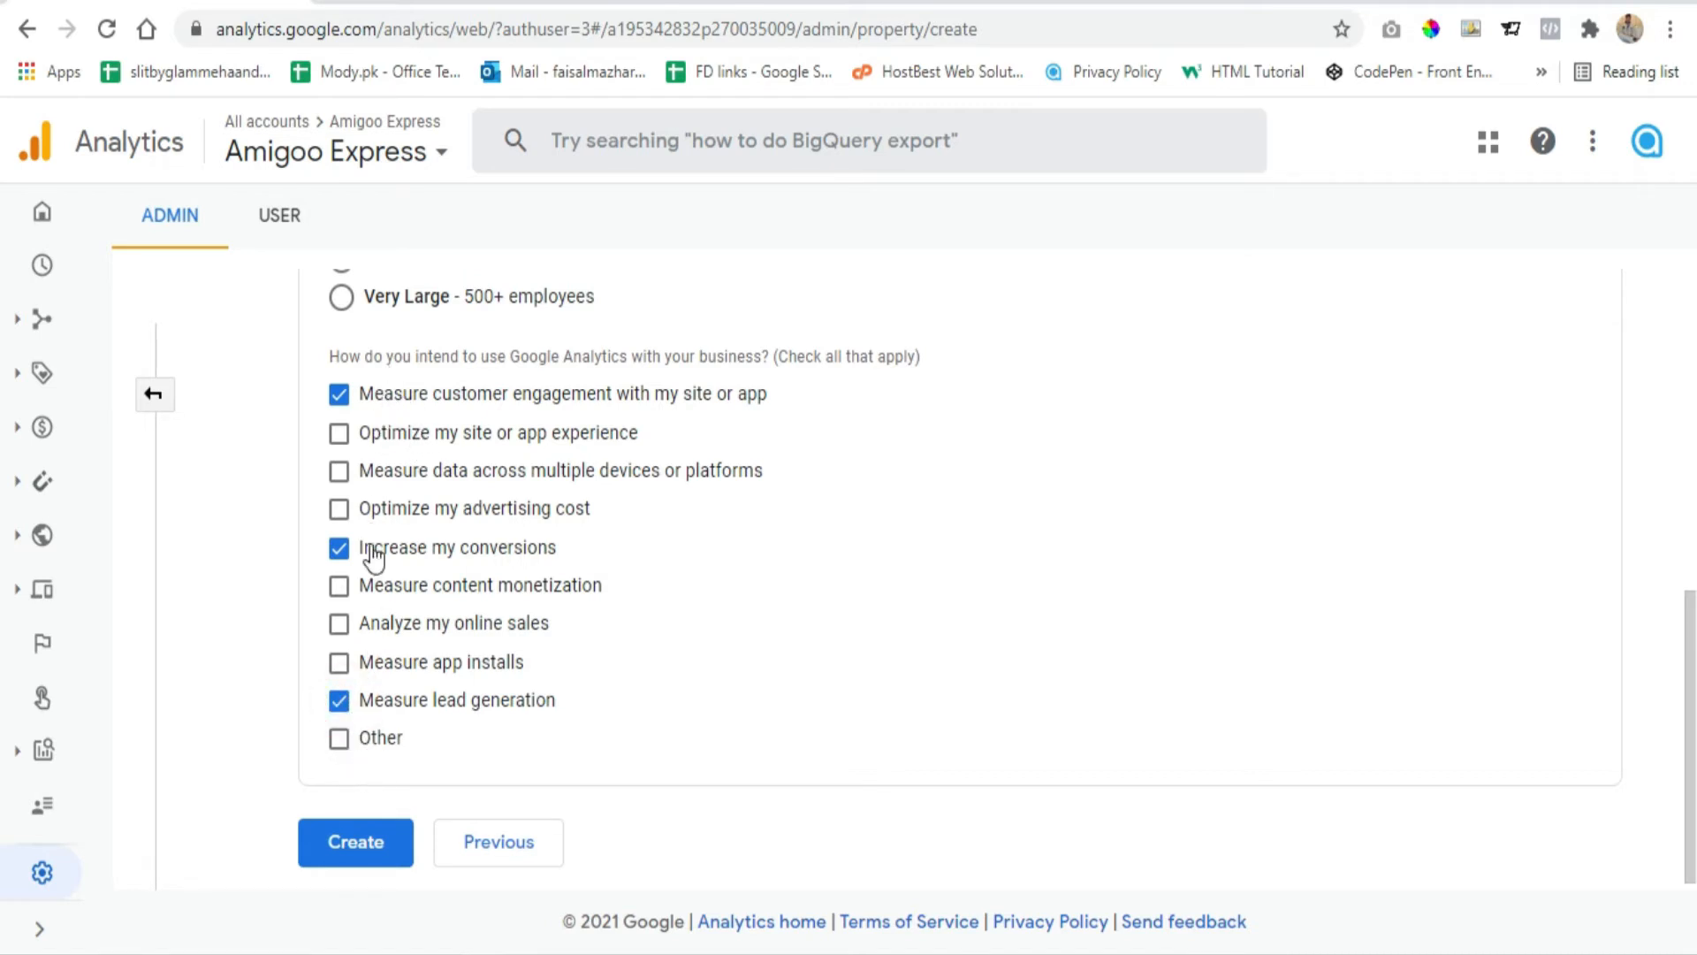
click(364, 852)
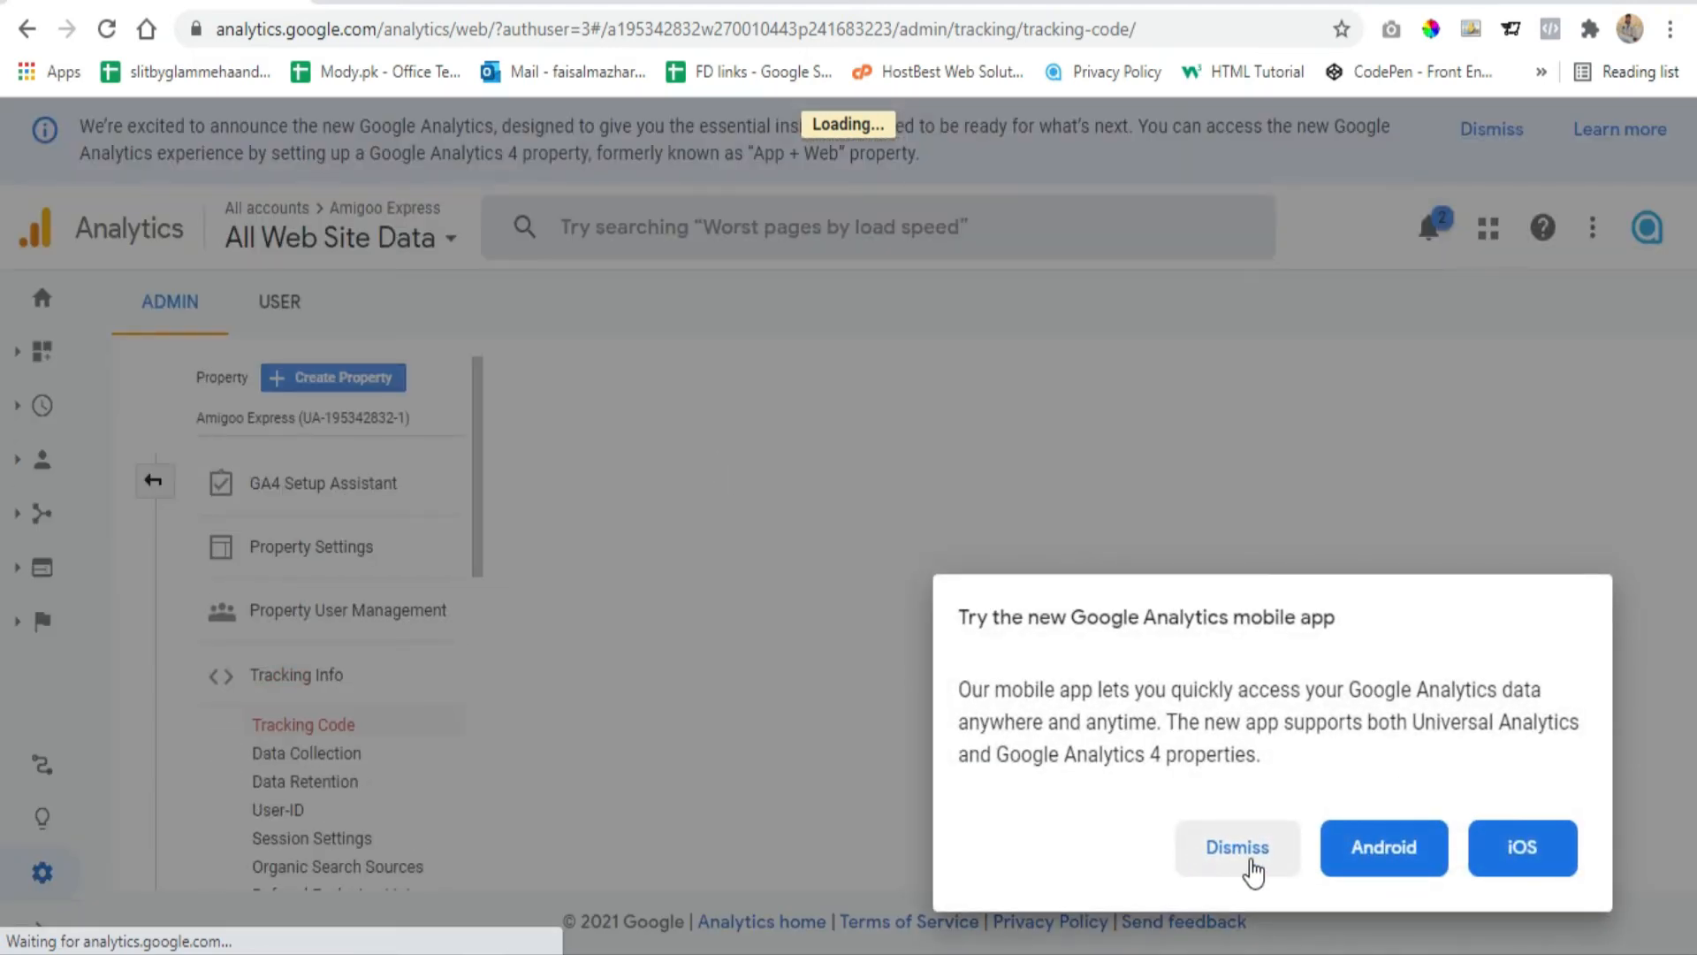
Dismiss the mobile app and search tip pop-ups and copy the full Global Site Tag (gtag.js) tracking code
click(1224, 850)
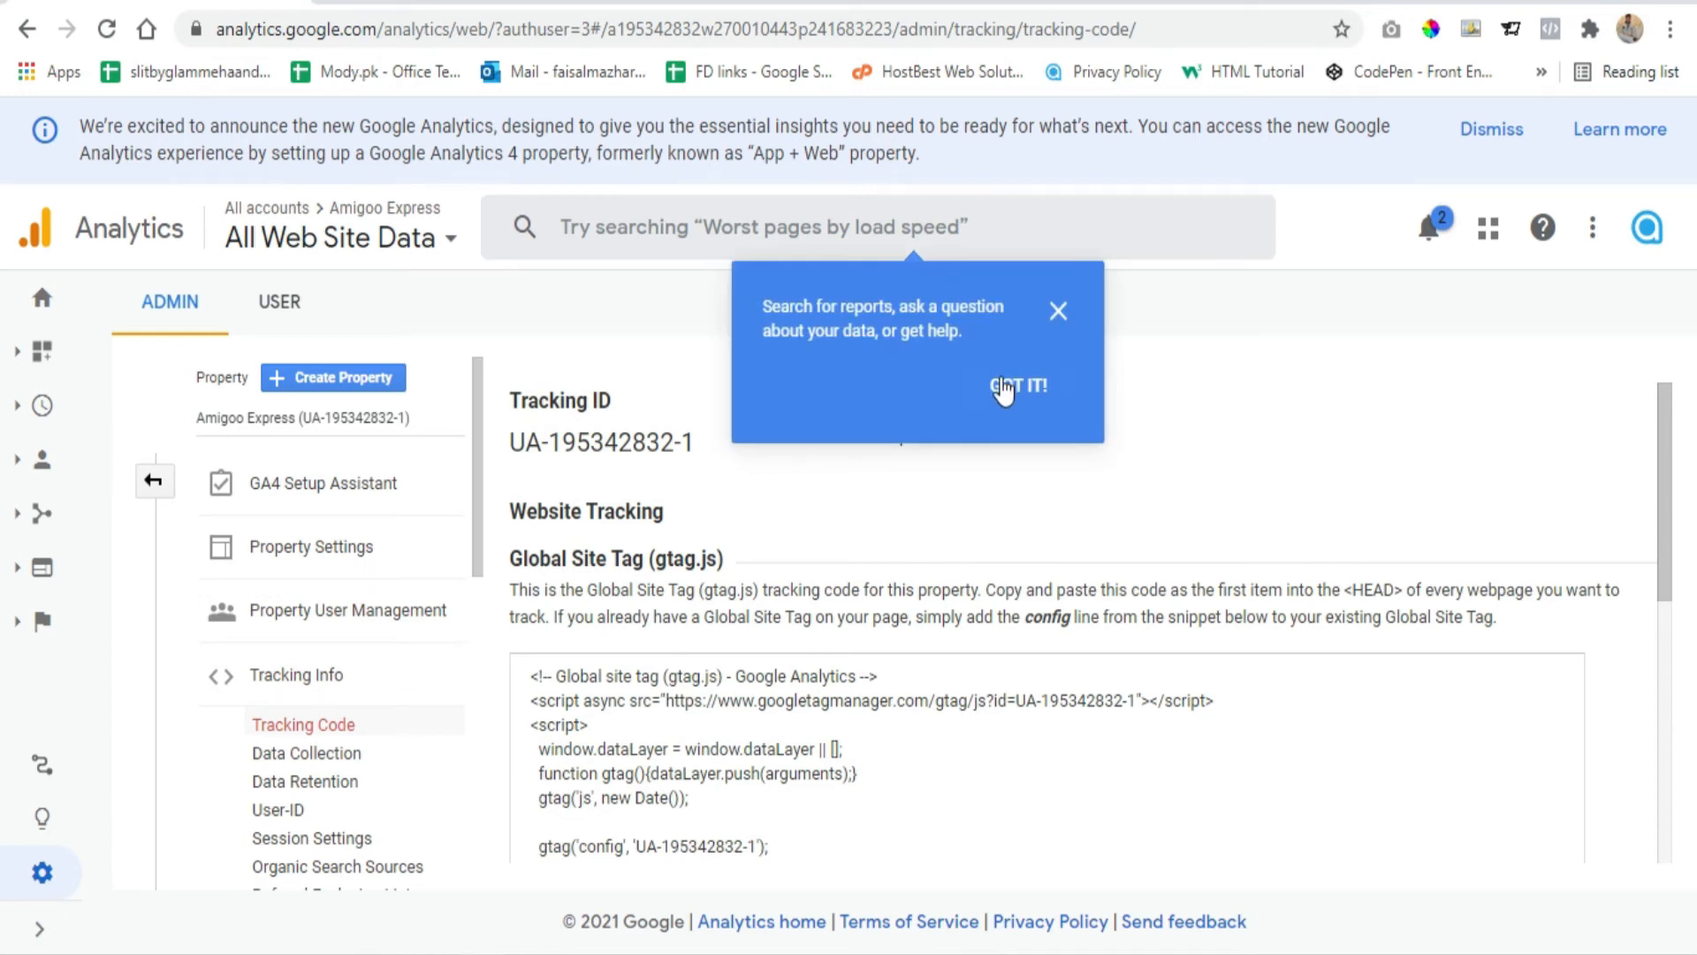
click(1065, 320)
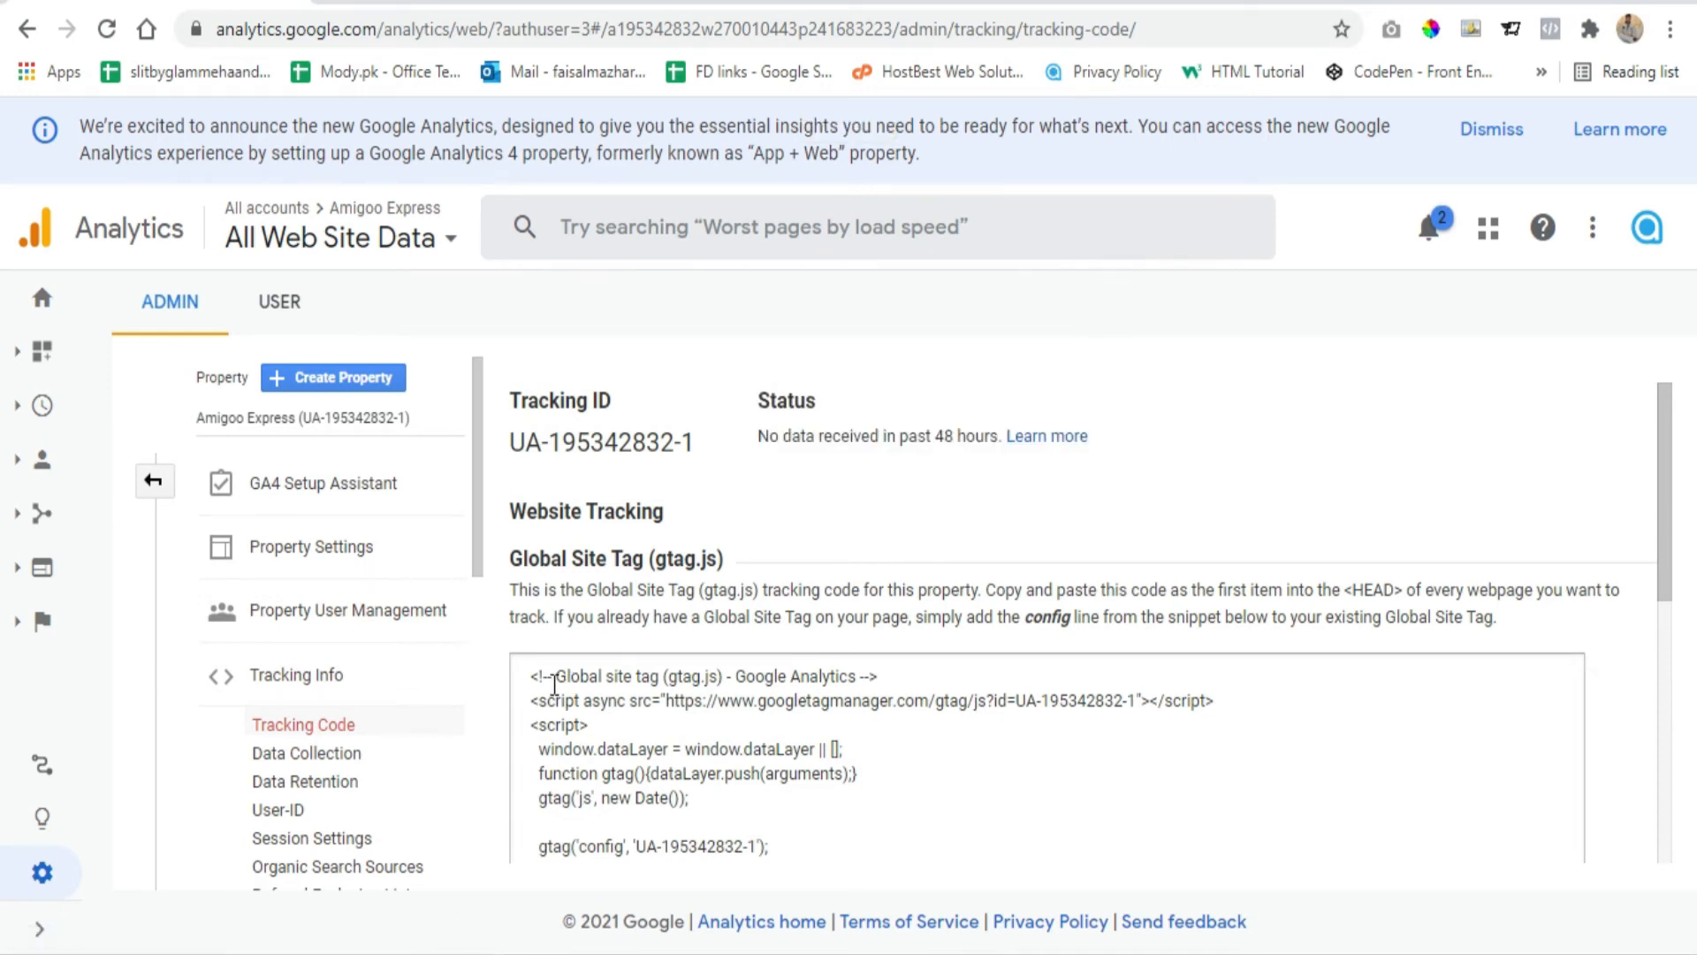
scroll(569, 643, down, 2)
drag(533, 550, 624, 739)
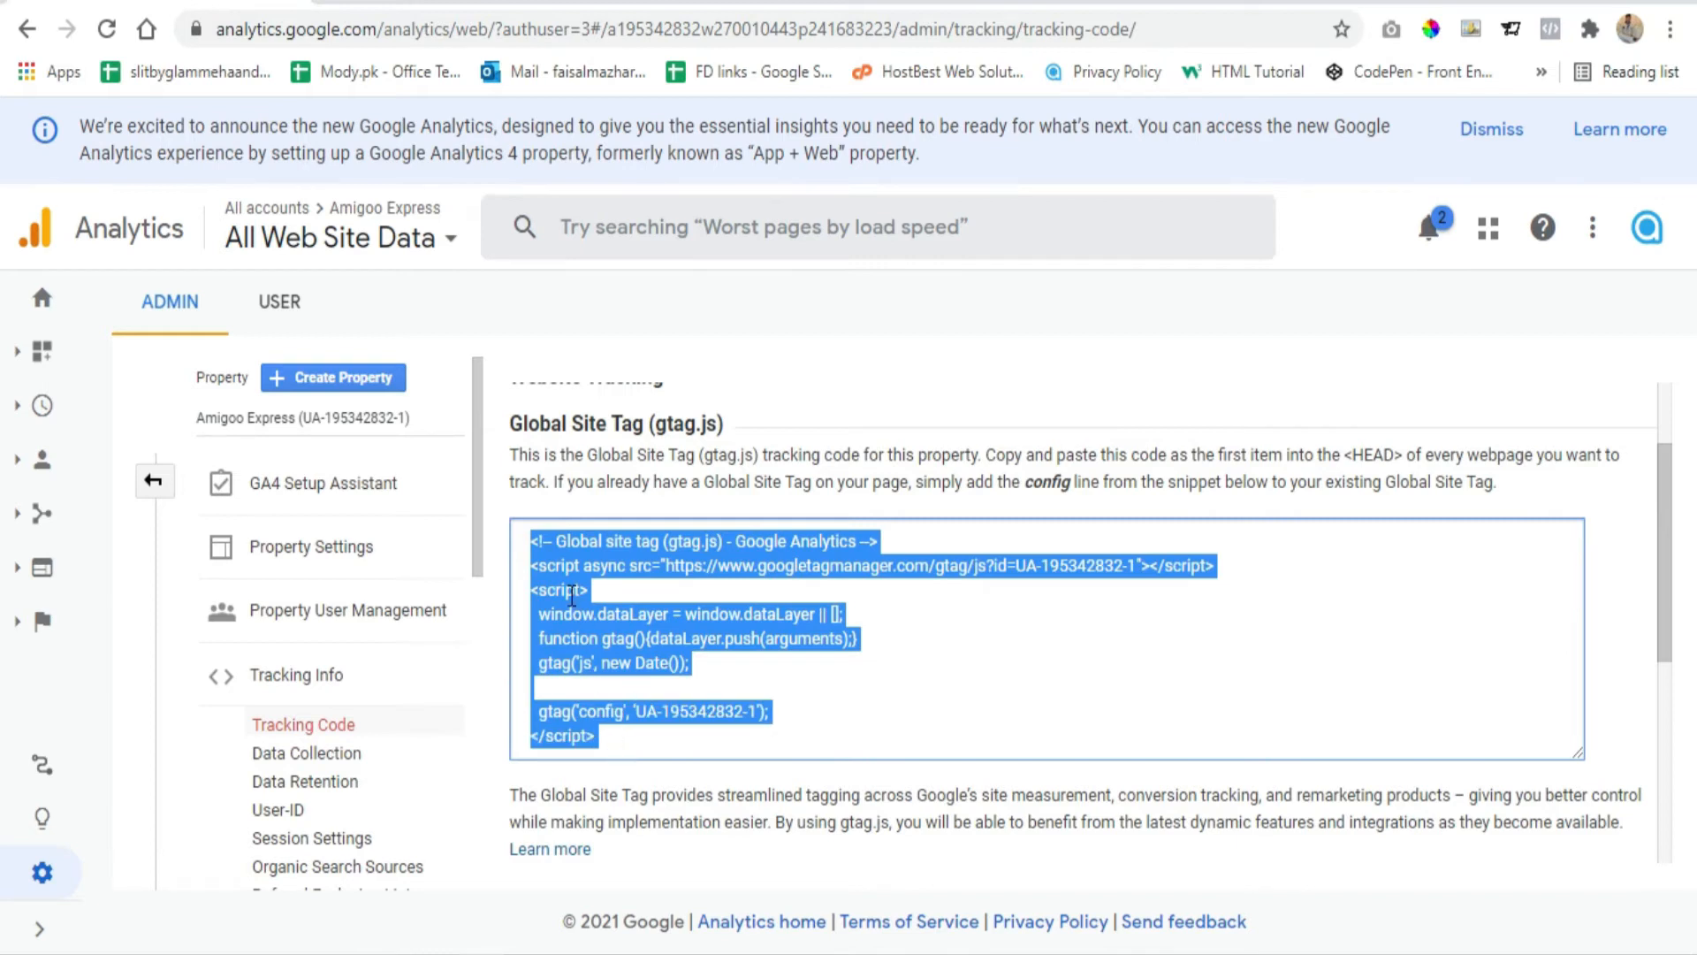
right_click(572, 595)
click(629, 619)
Switch to the Amigoo Express WordPress admin and open the Theme Editor
click(442, 3)
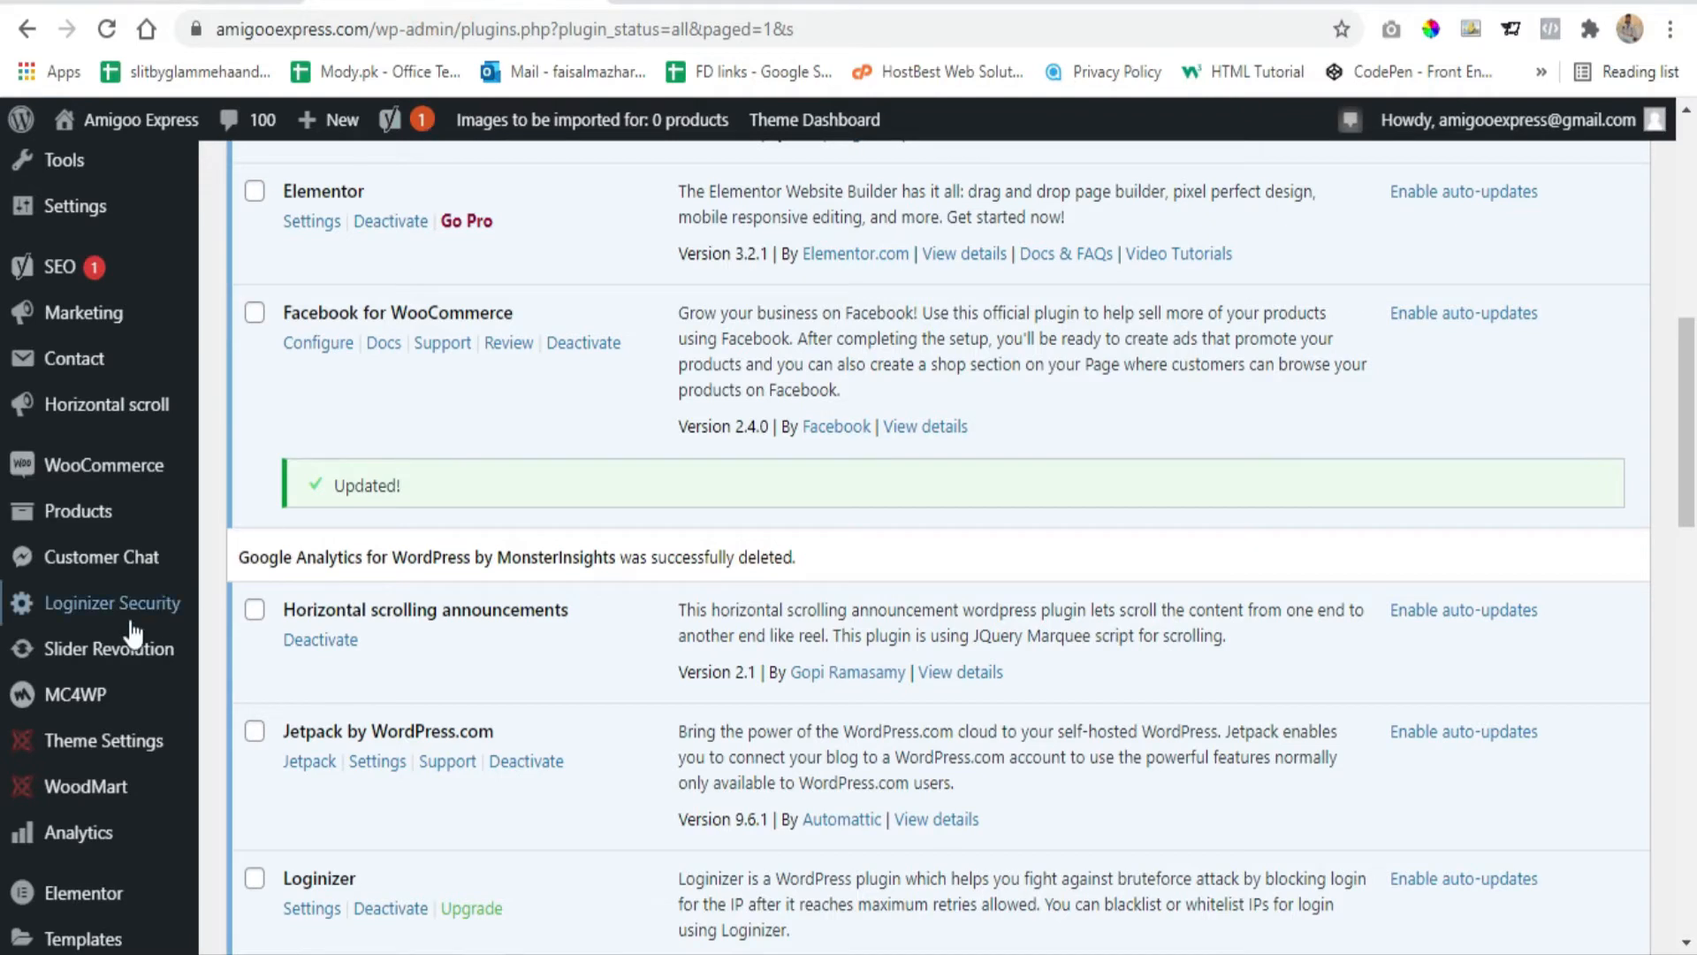
scroll(113, 718, up, 2)
scroll(120, 720, up, 5)
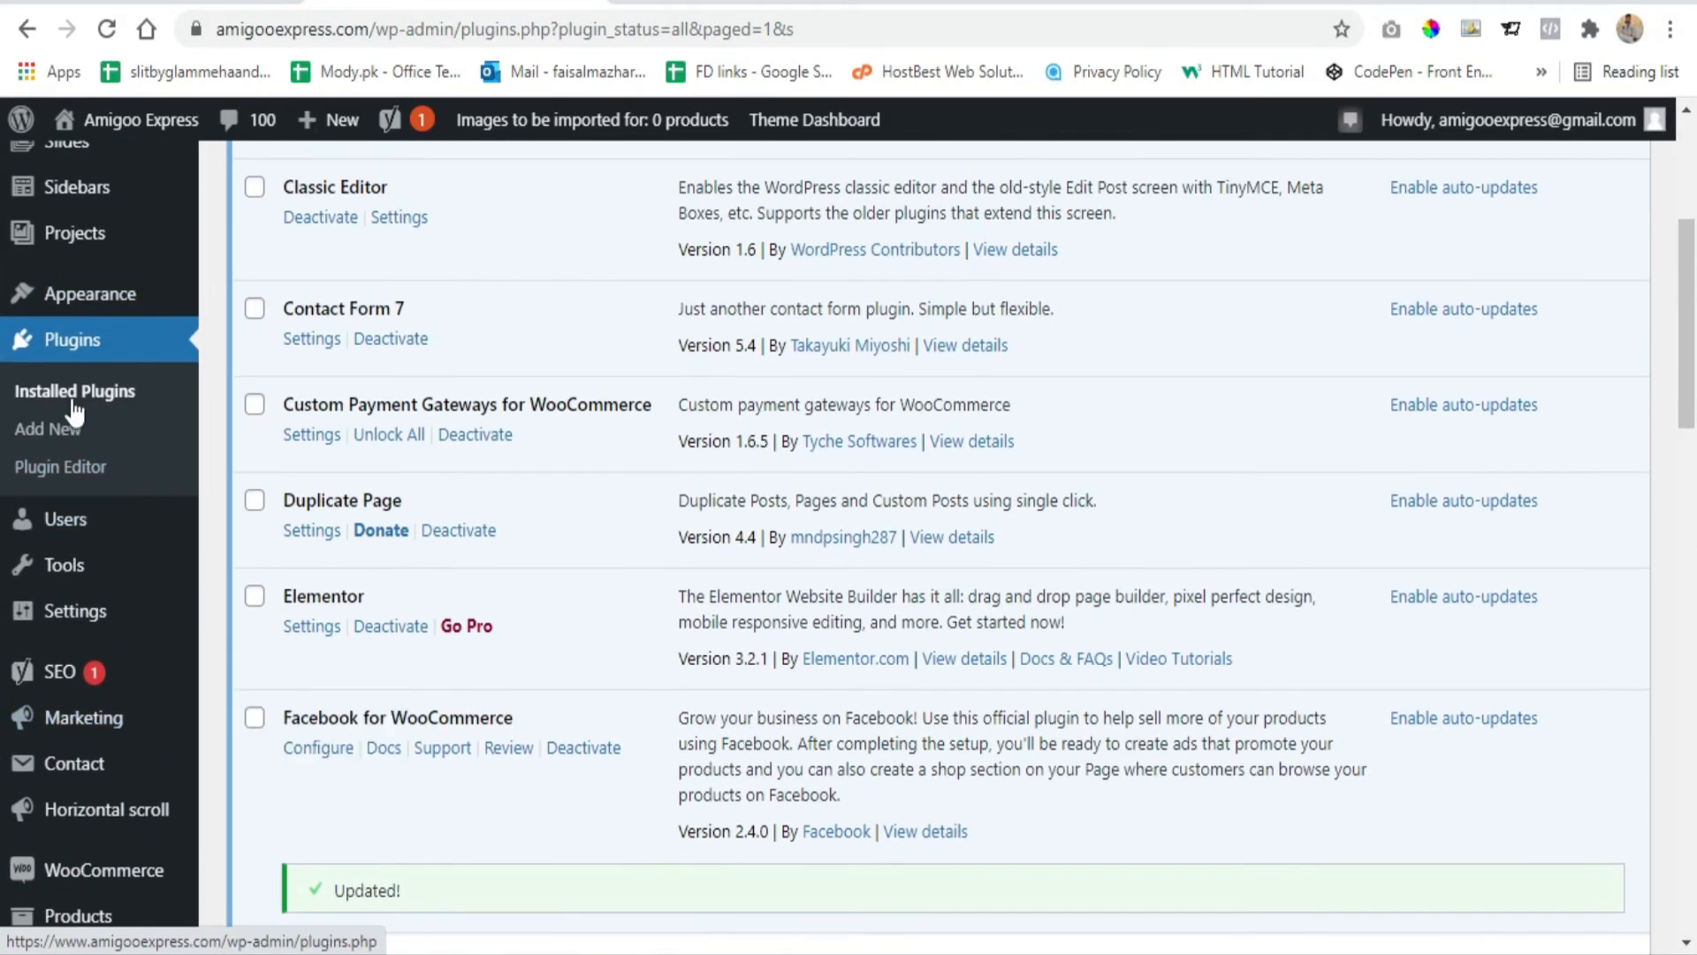
mouse_move(92, 460)
scroll(92, 459, up, 3)
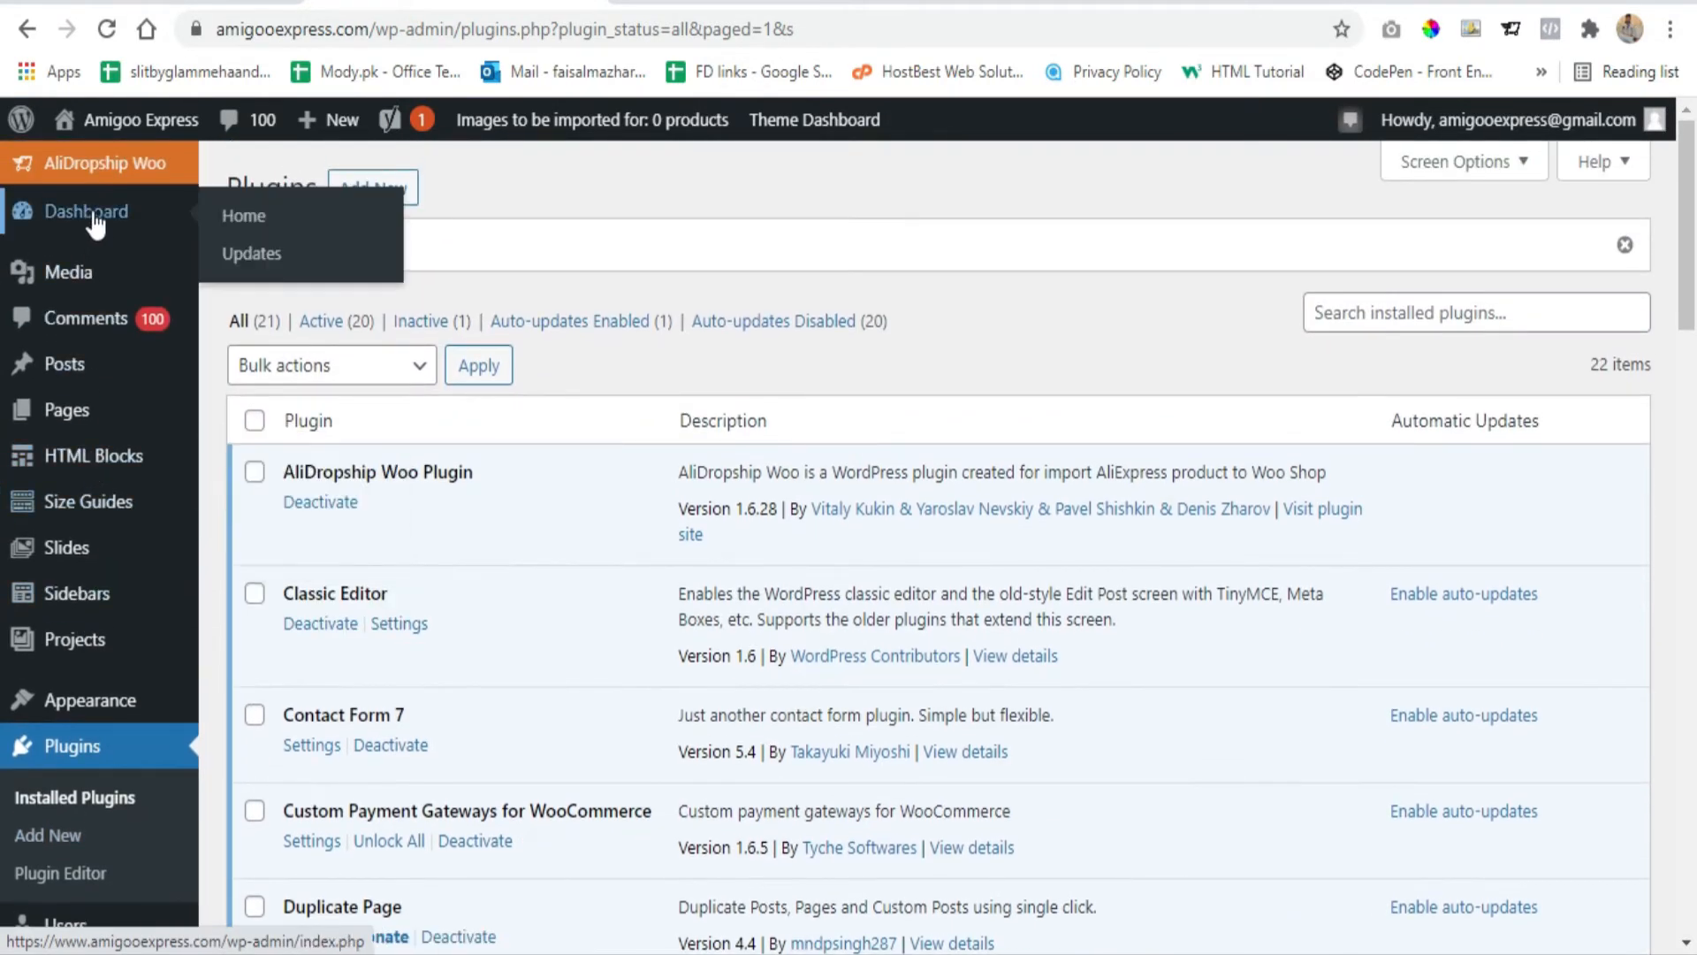
scroll(88, 256, down, 4)
scroll(88, 256, down, 1)
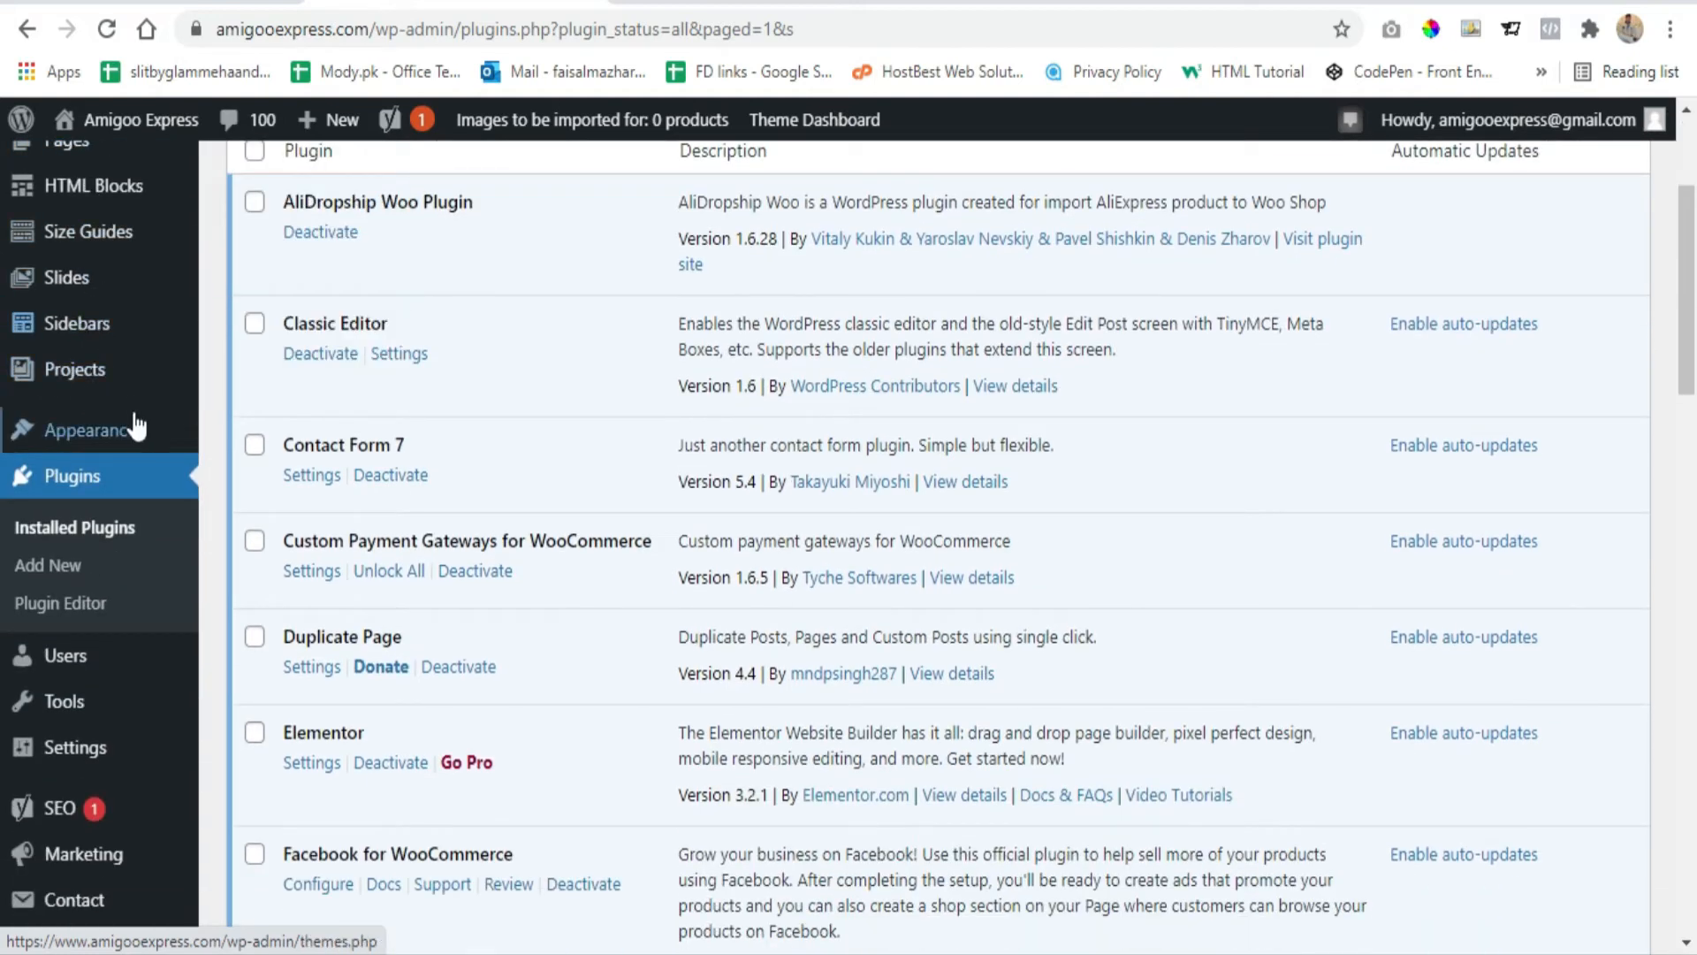
mouse_move(137, 431)
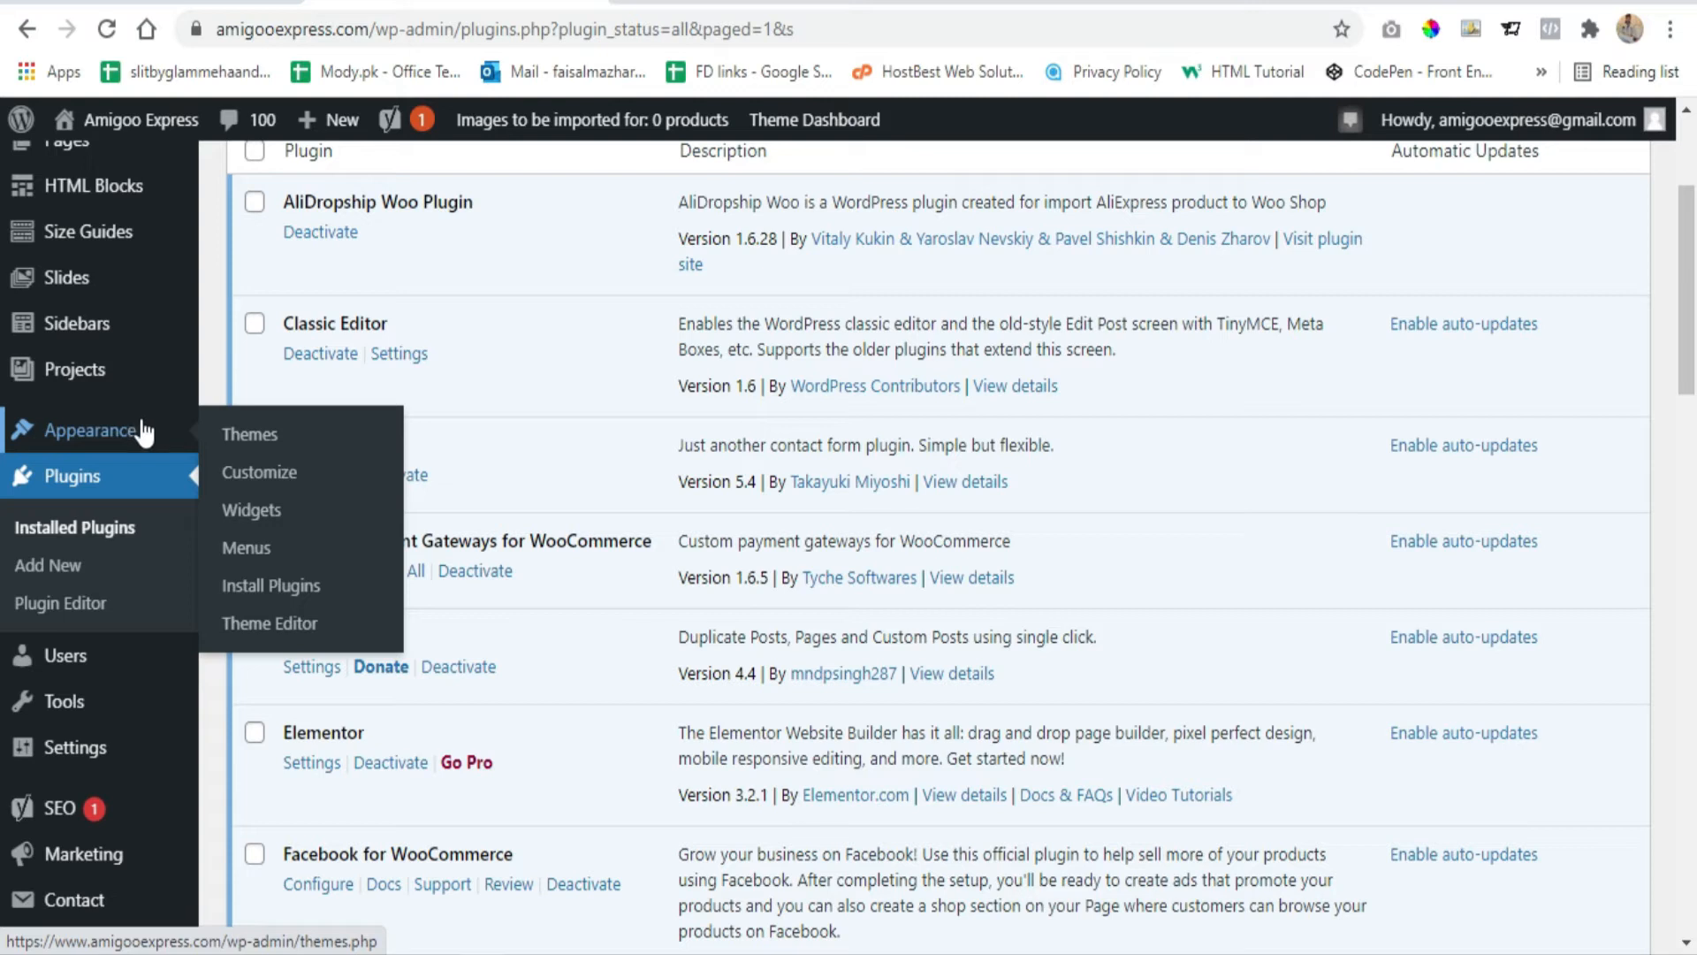
click(269, 624)
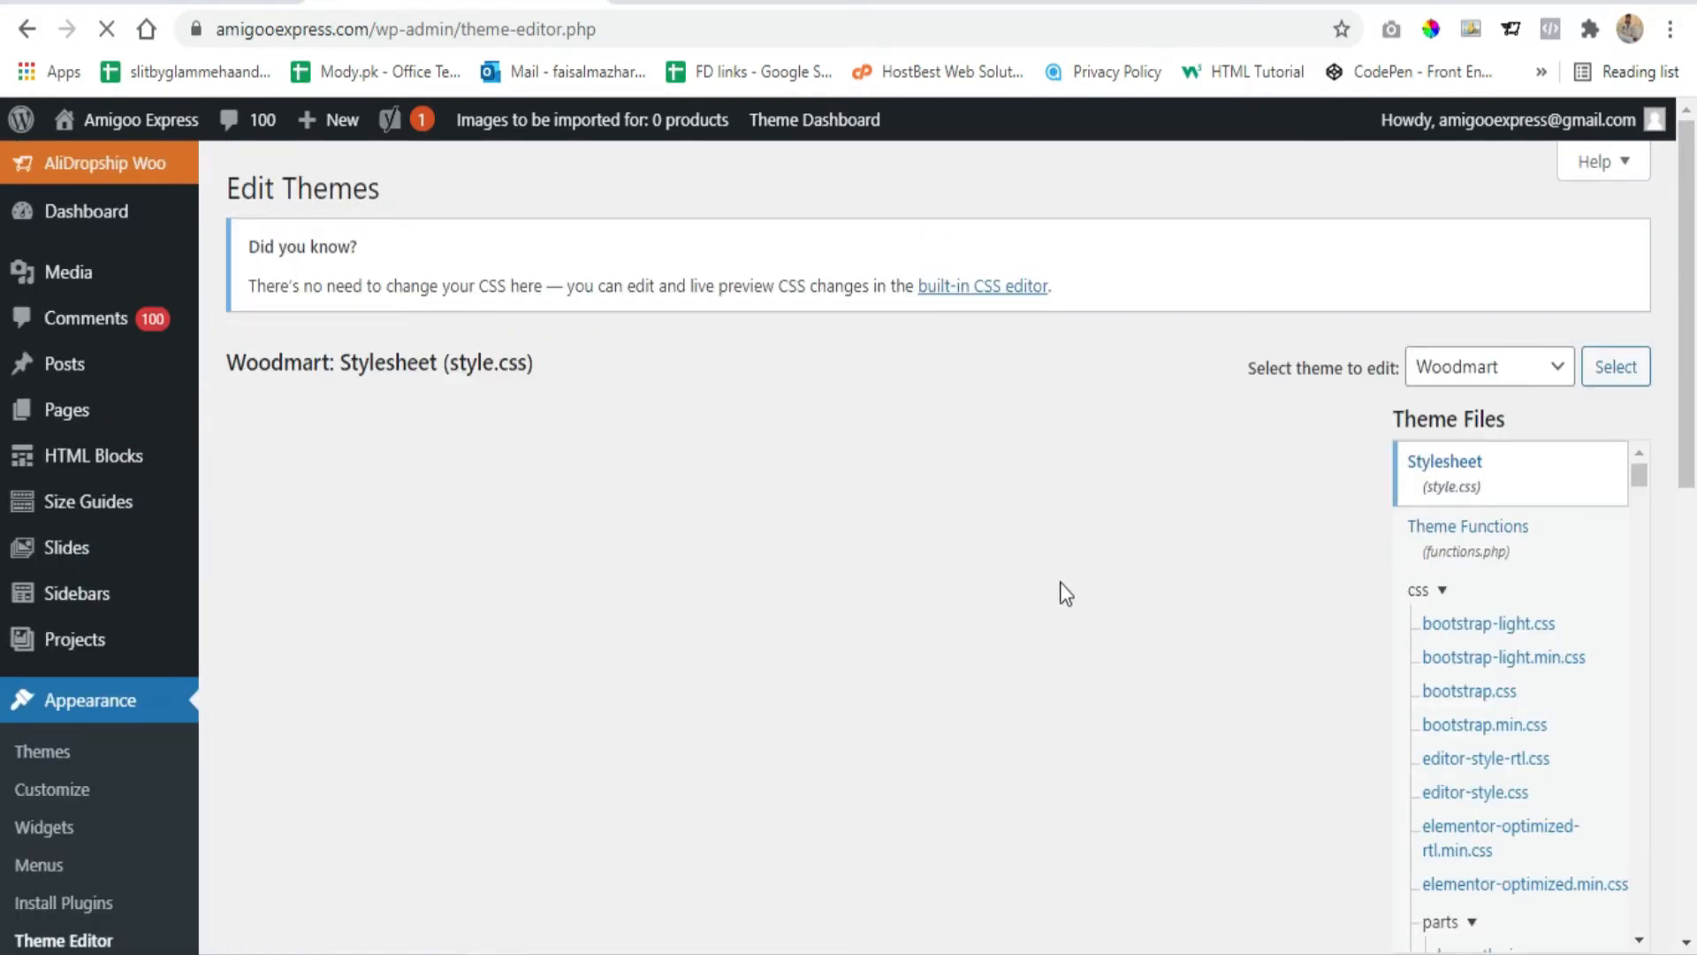
Open the Woodmart theme's Theme Header file (header.php) for editing
scroll(1543, 530, down, 3)
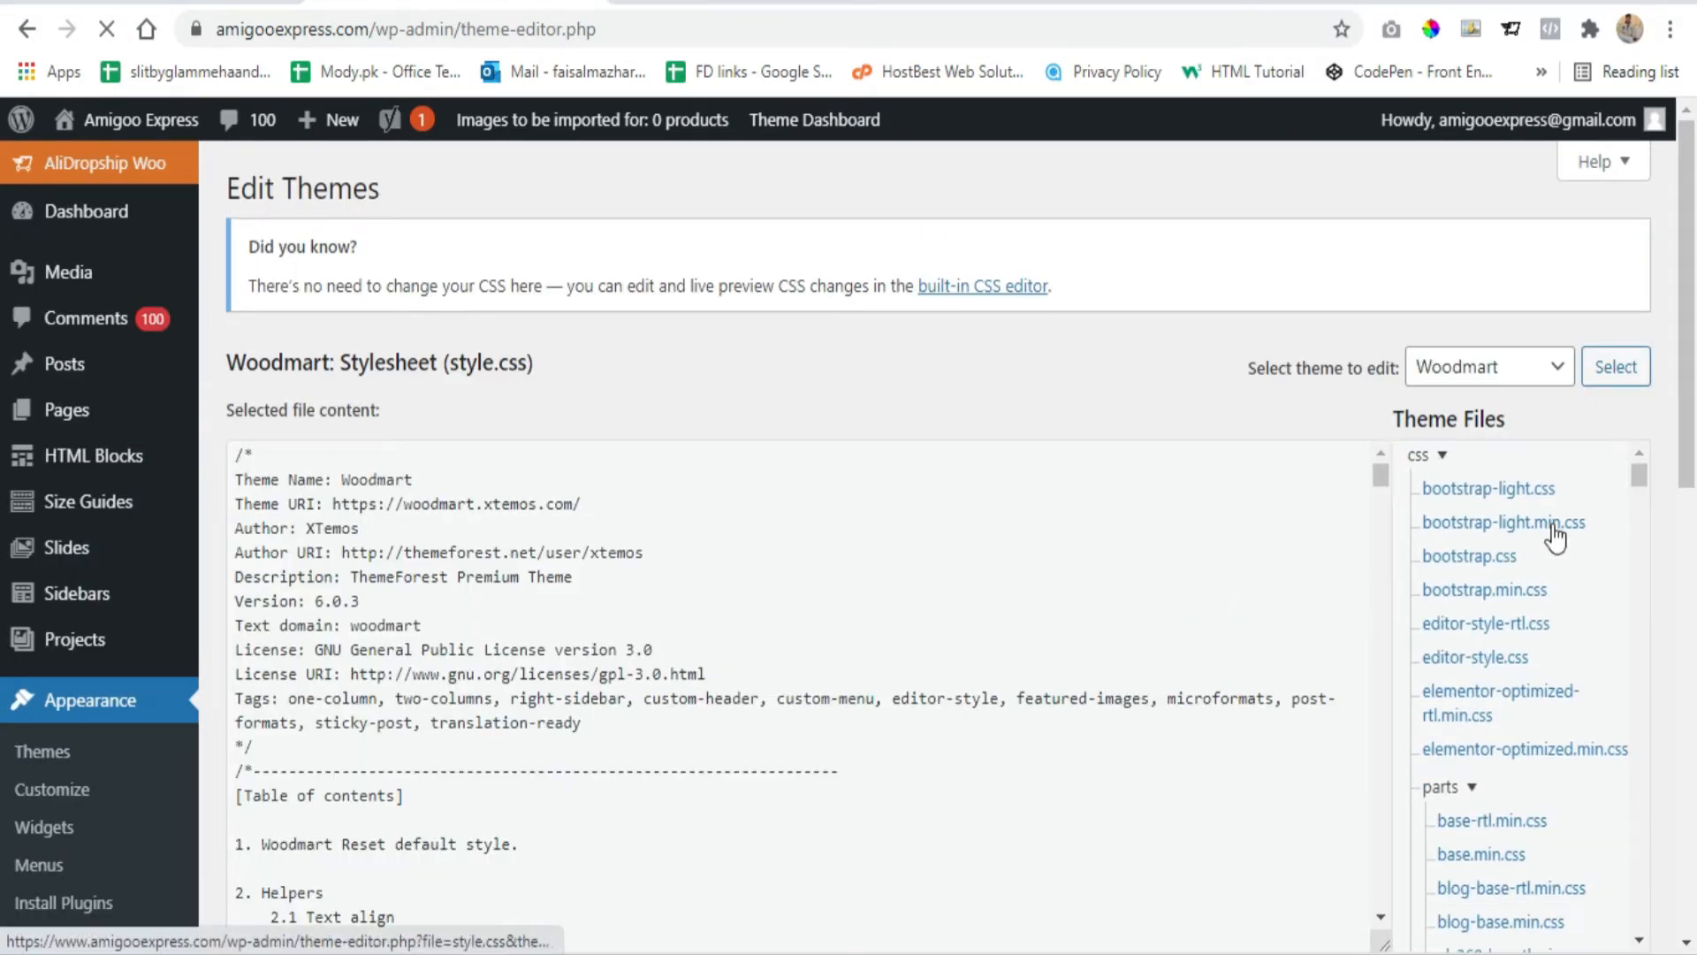
scroll(1547, 543, down, 15)
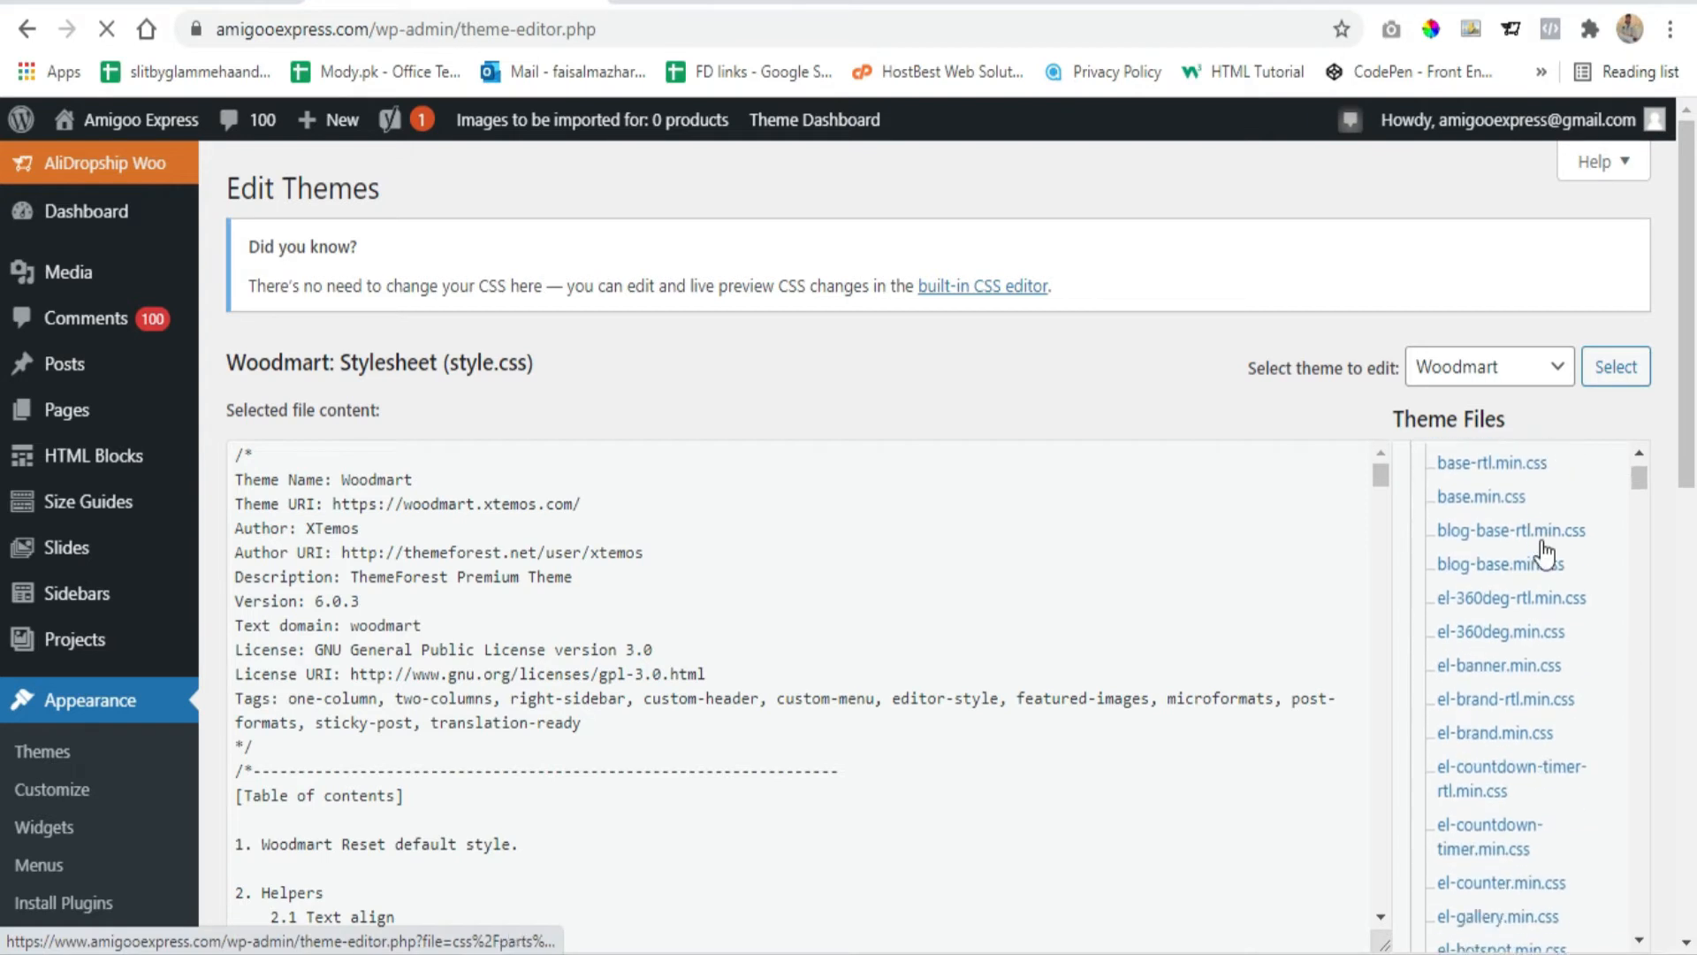
scroll(1538, 592, down, 1)
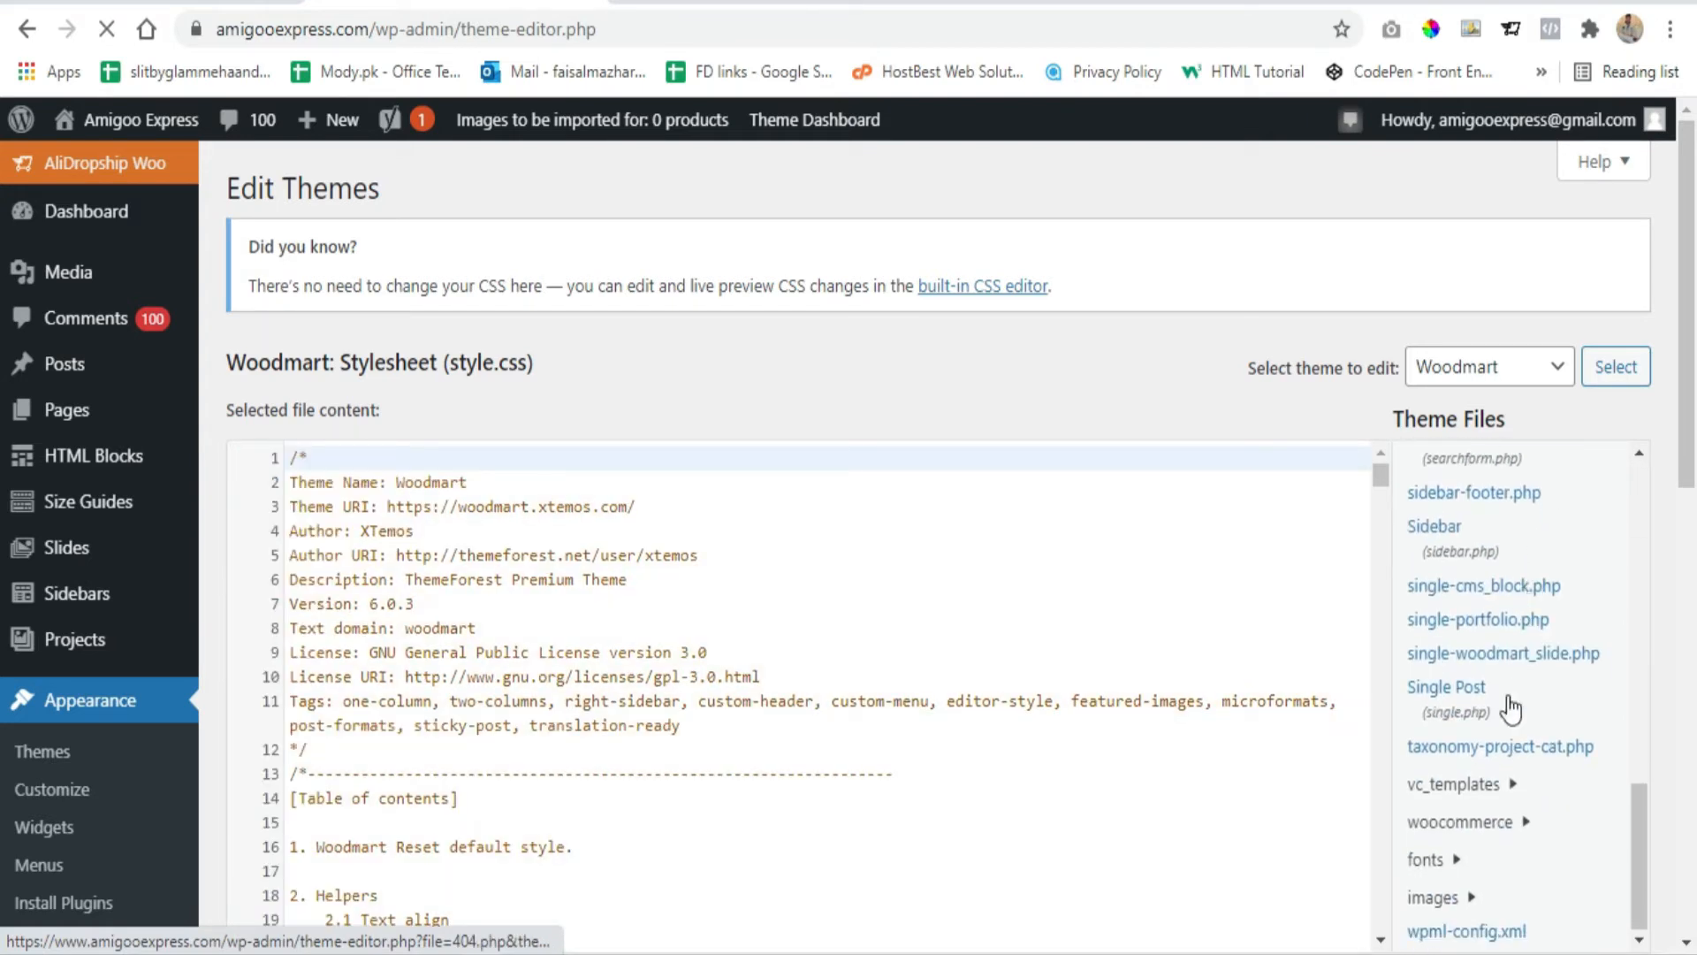
scroll(1529, 752, up, 5)
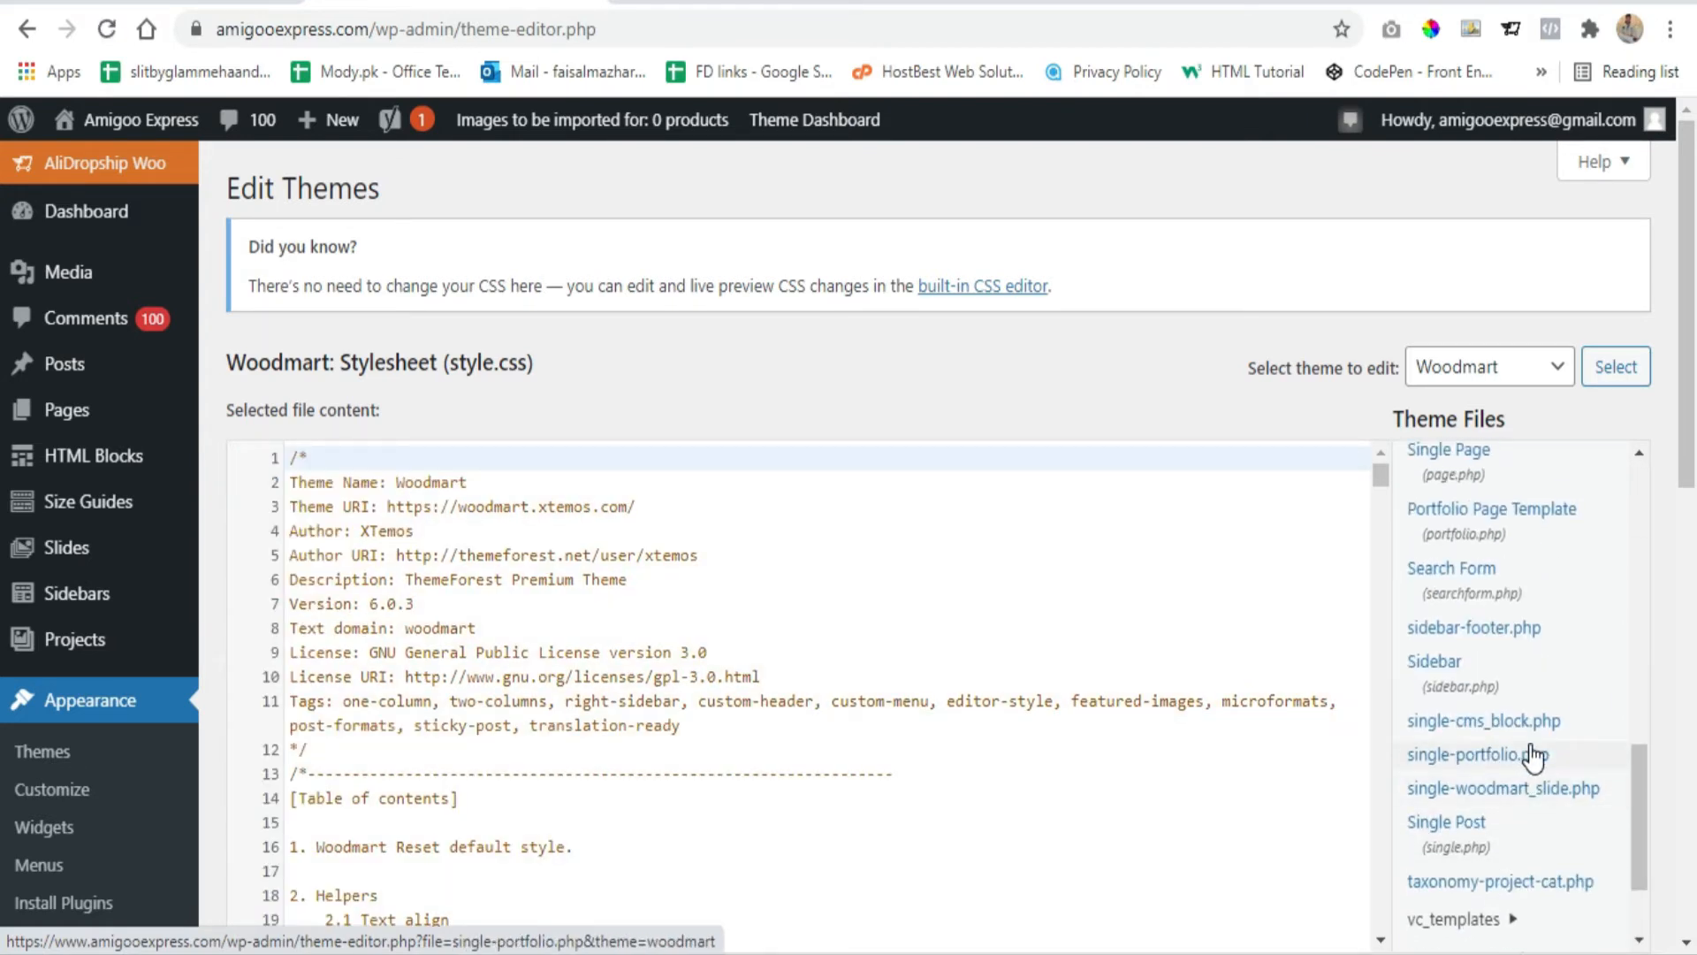
scroll(1522, 729, up, 2)
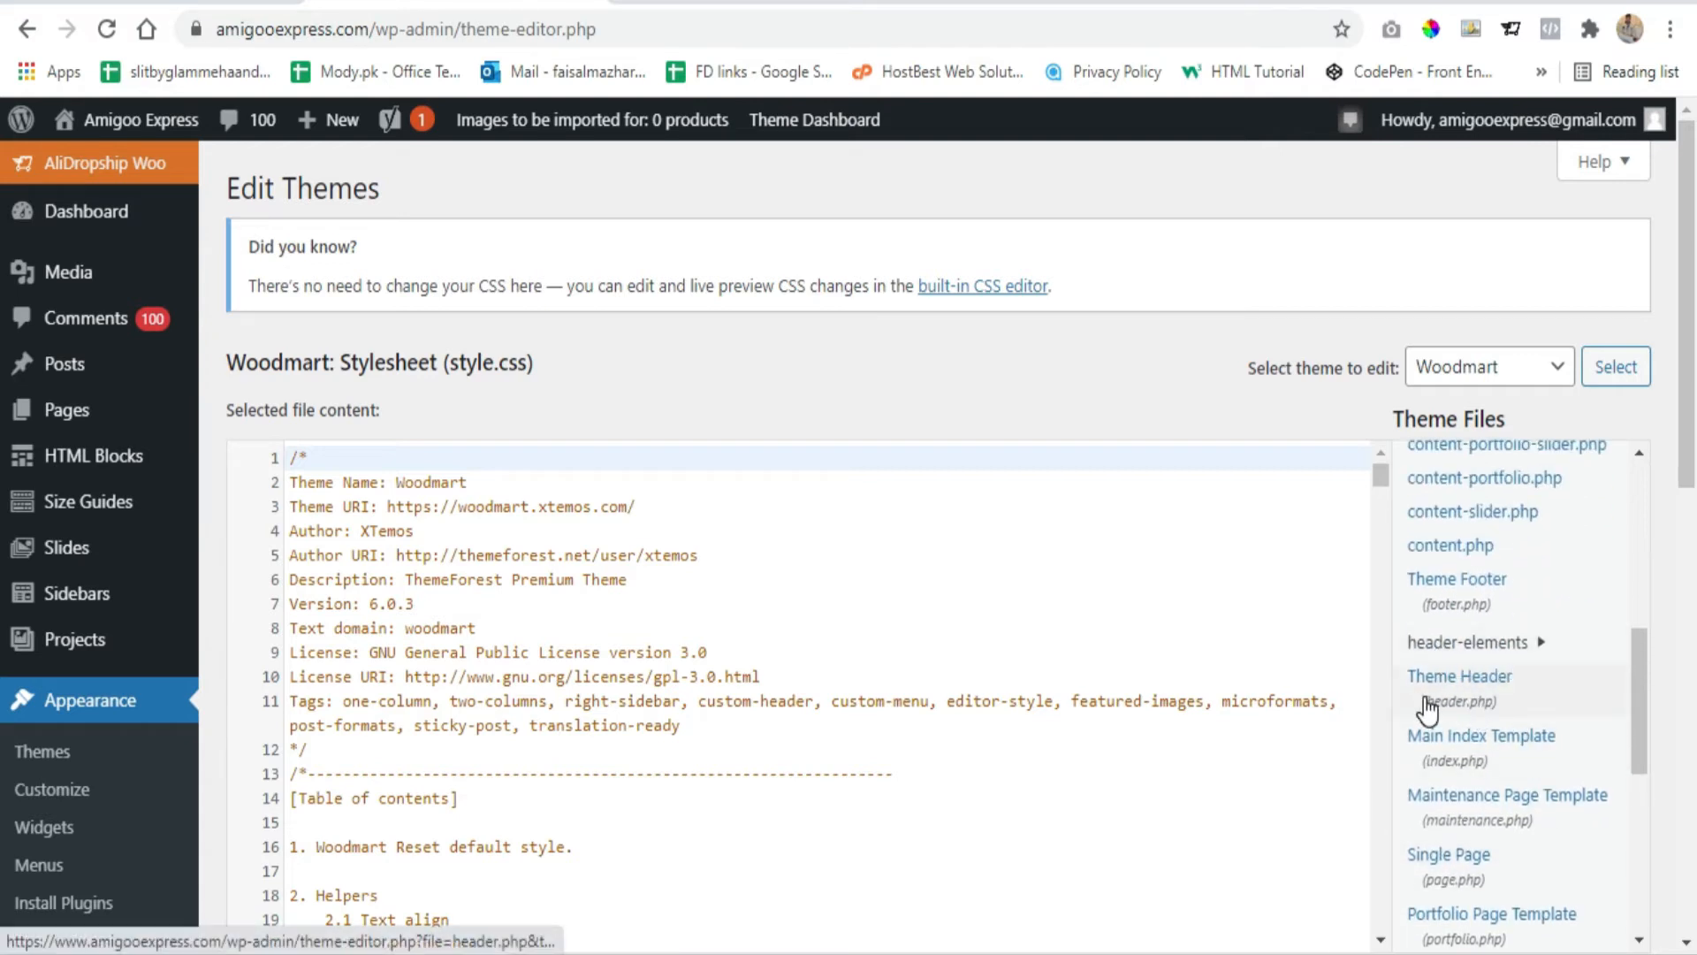
click(1455, 701)
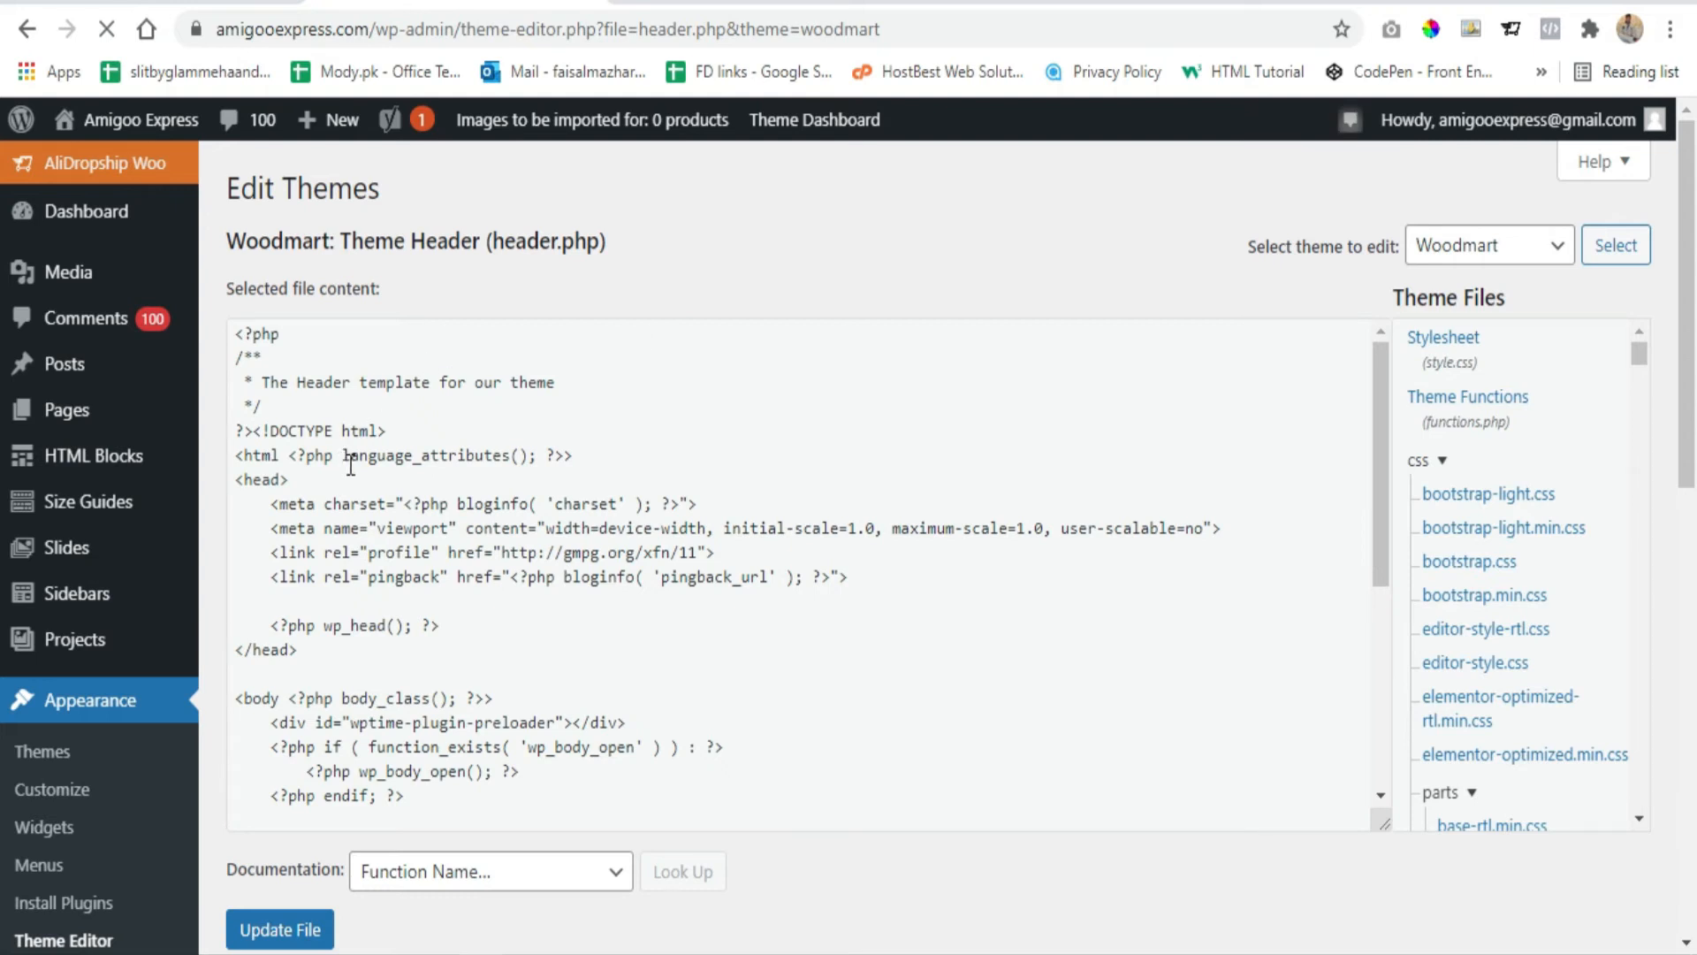
Paste the copied Google Analytics tag below the wp_head() line, before the closing head tag, leaving a blank line above it
click(661, 455)
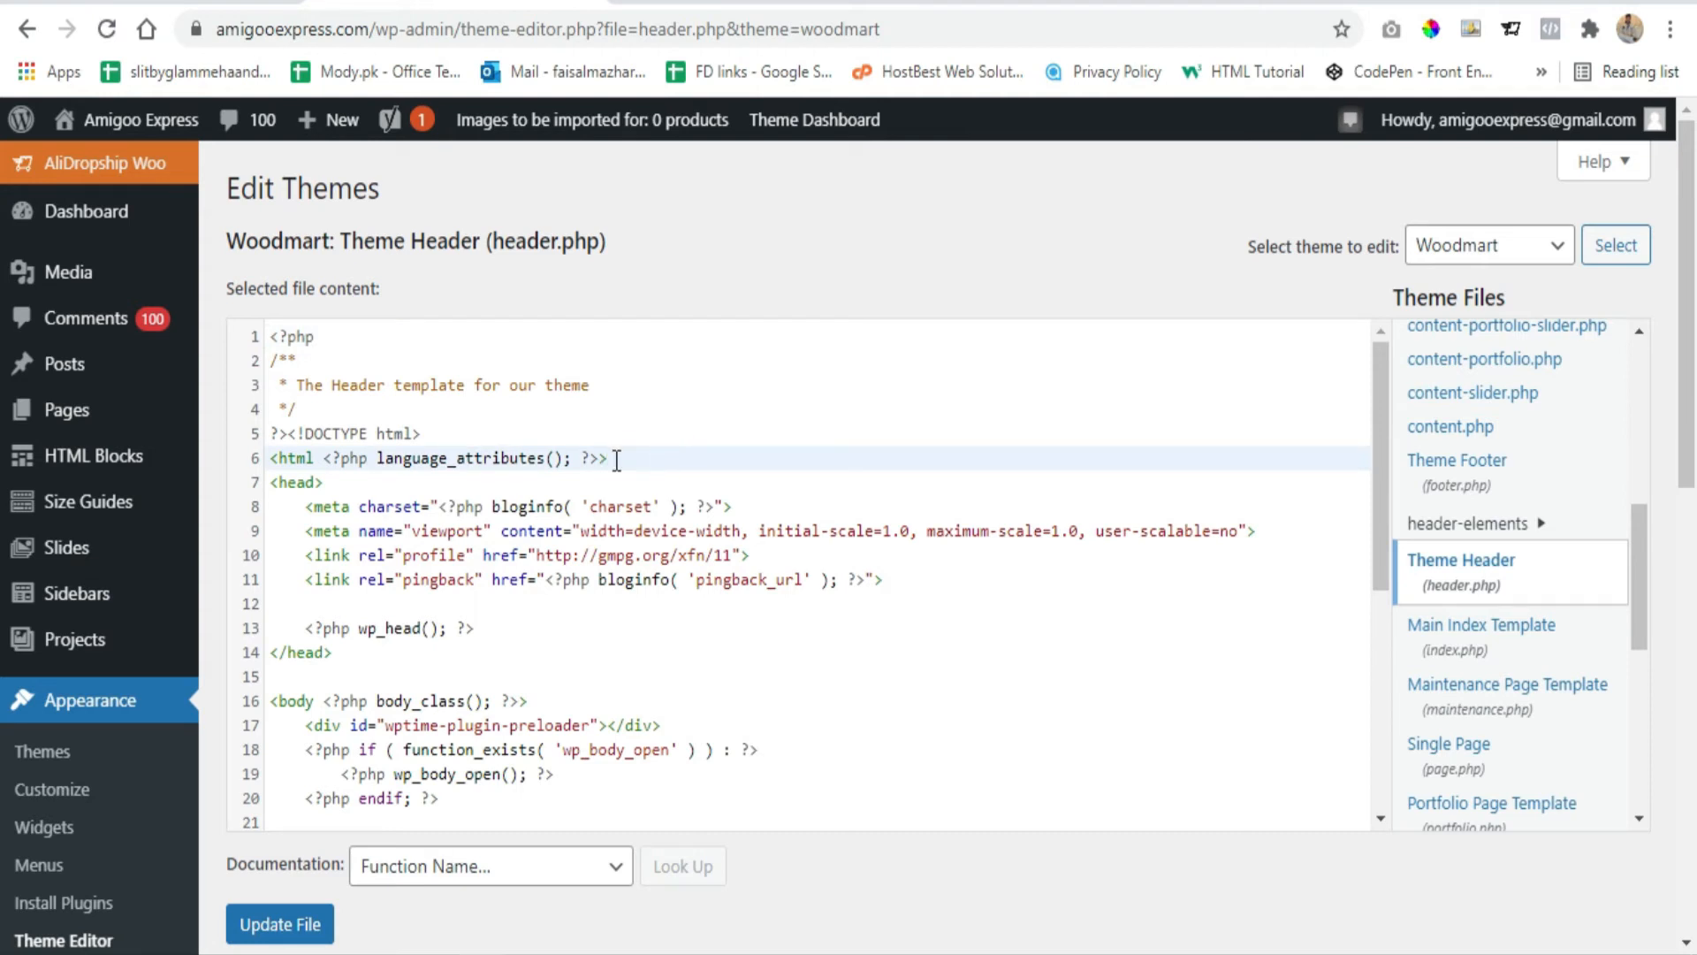
click(345, 482)
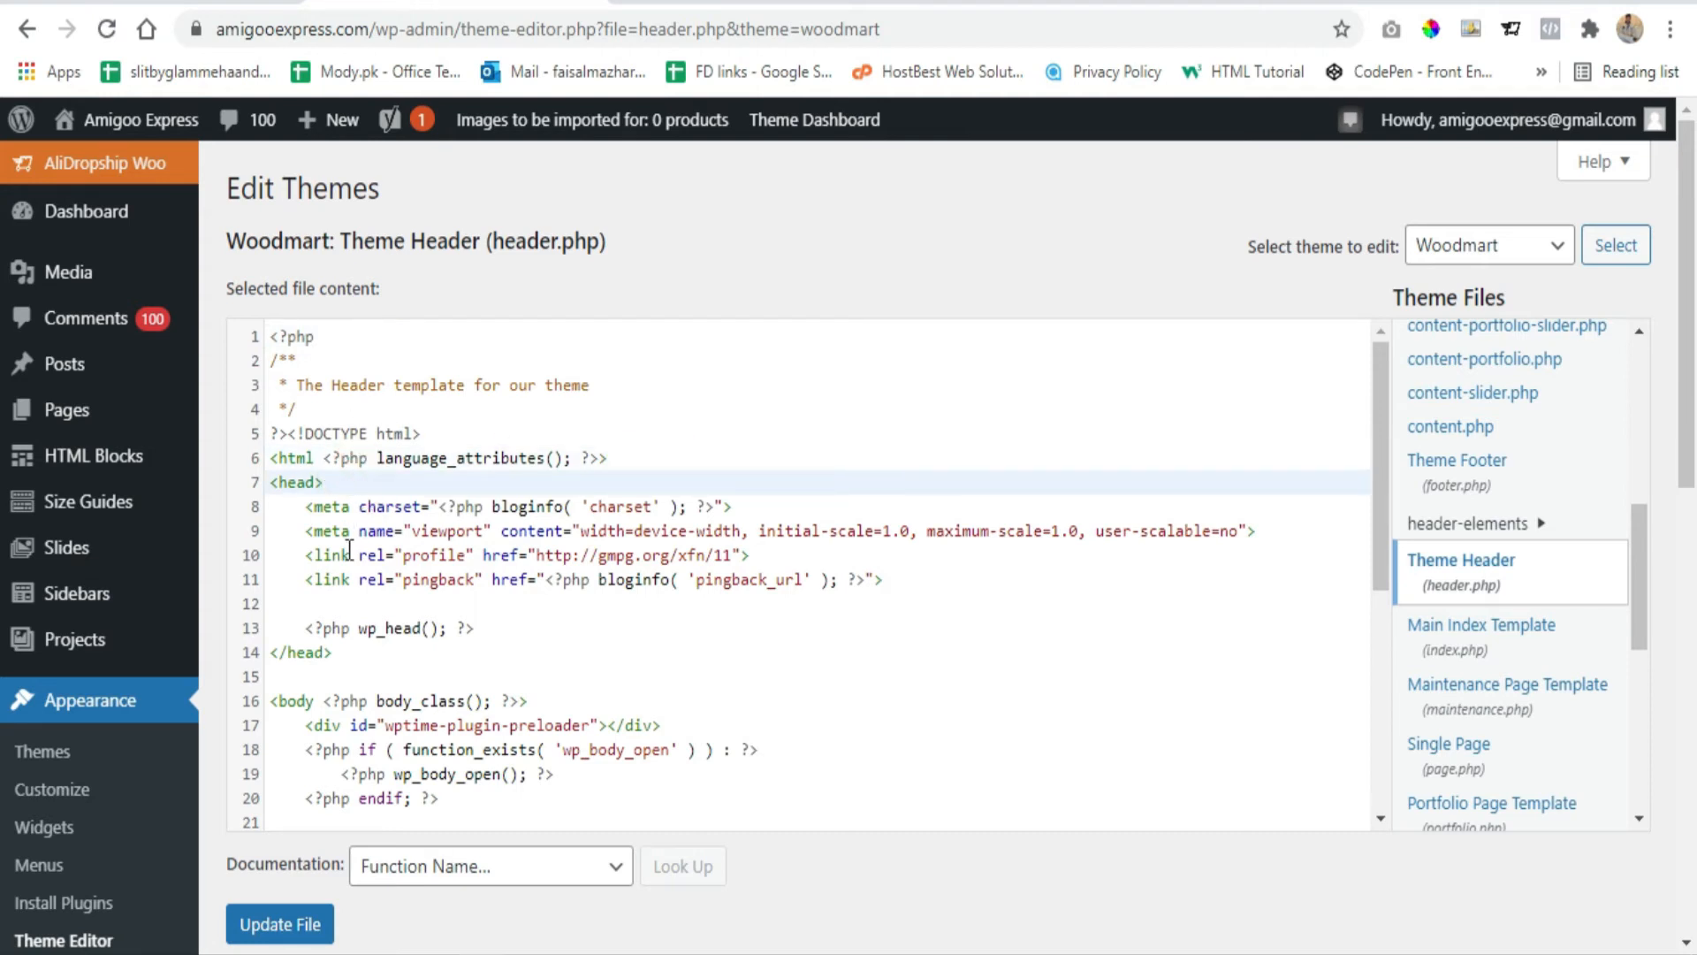
click(345, 656)
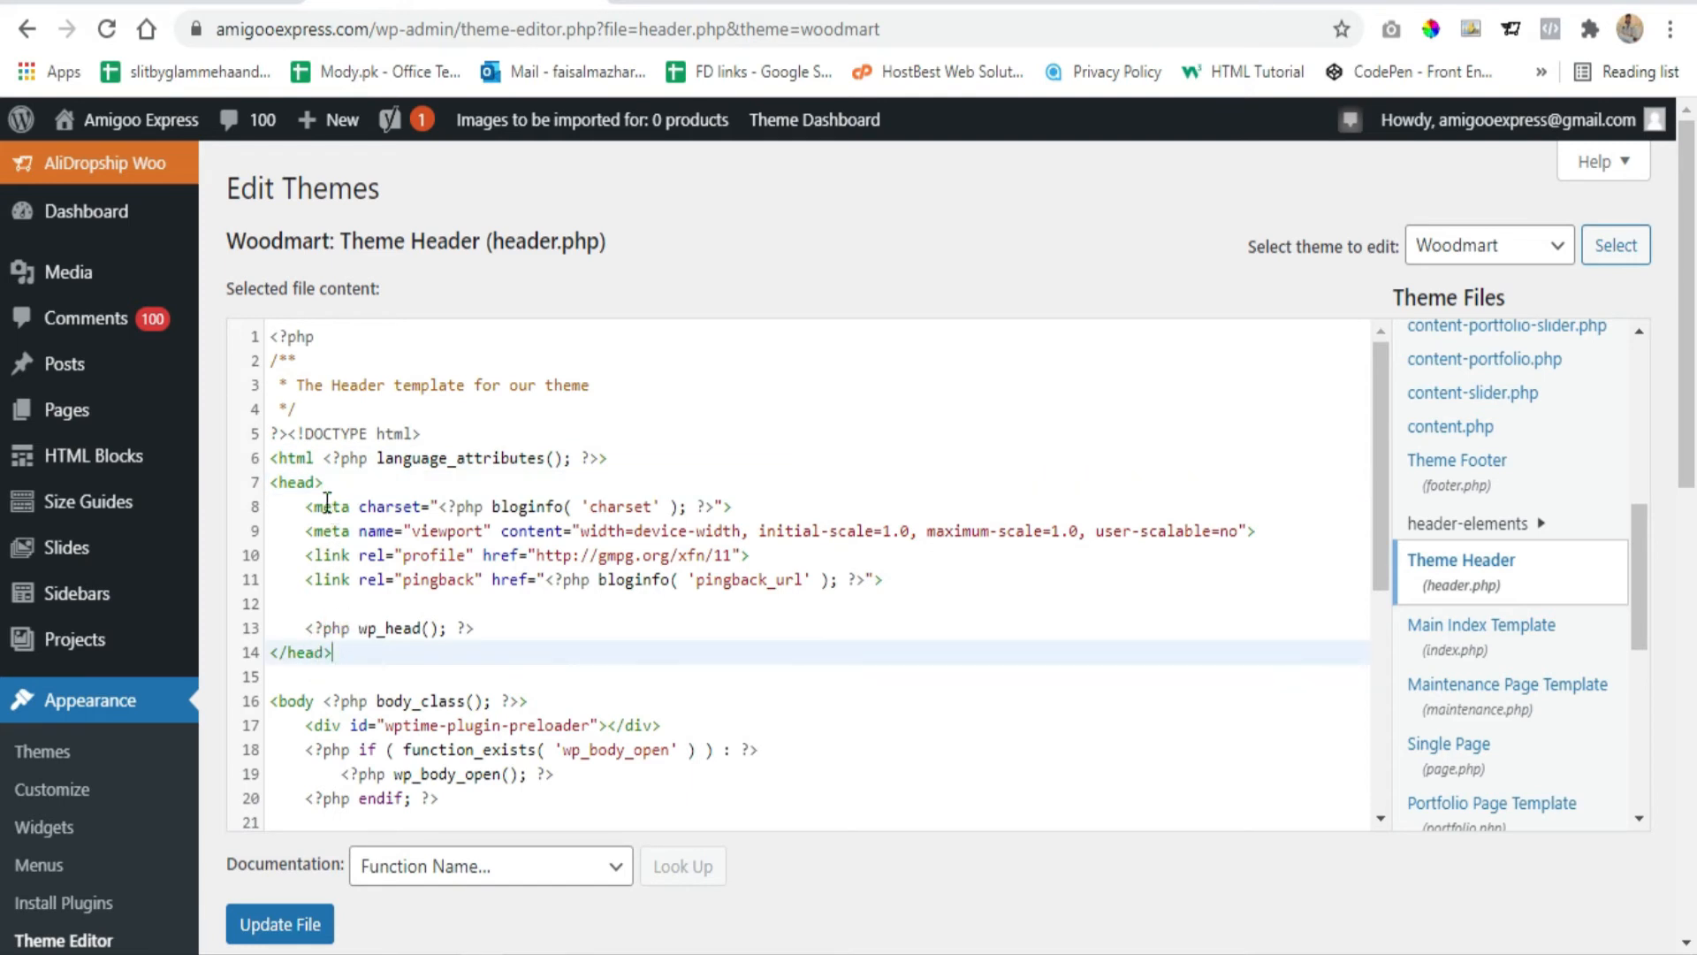
click(499, 628)
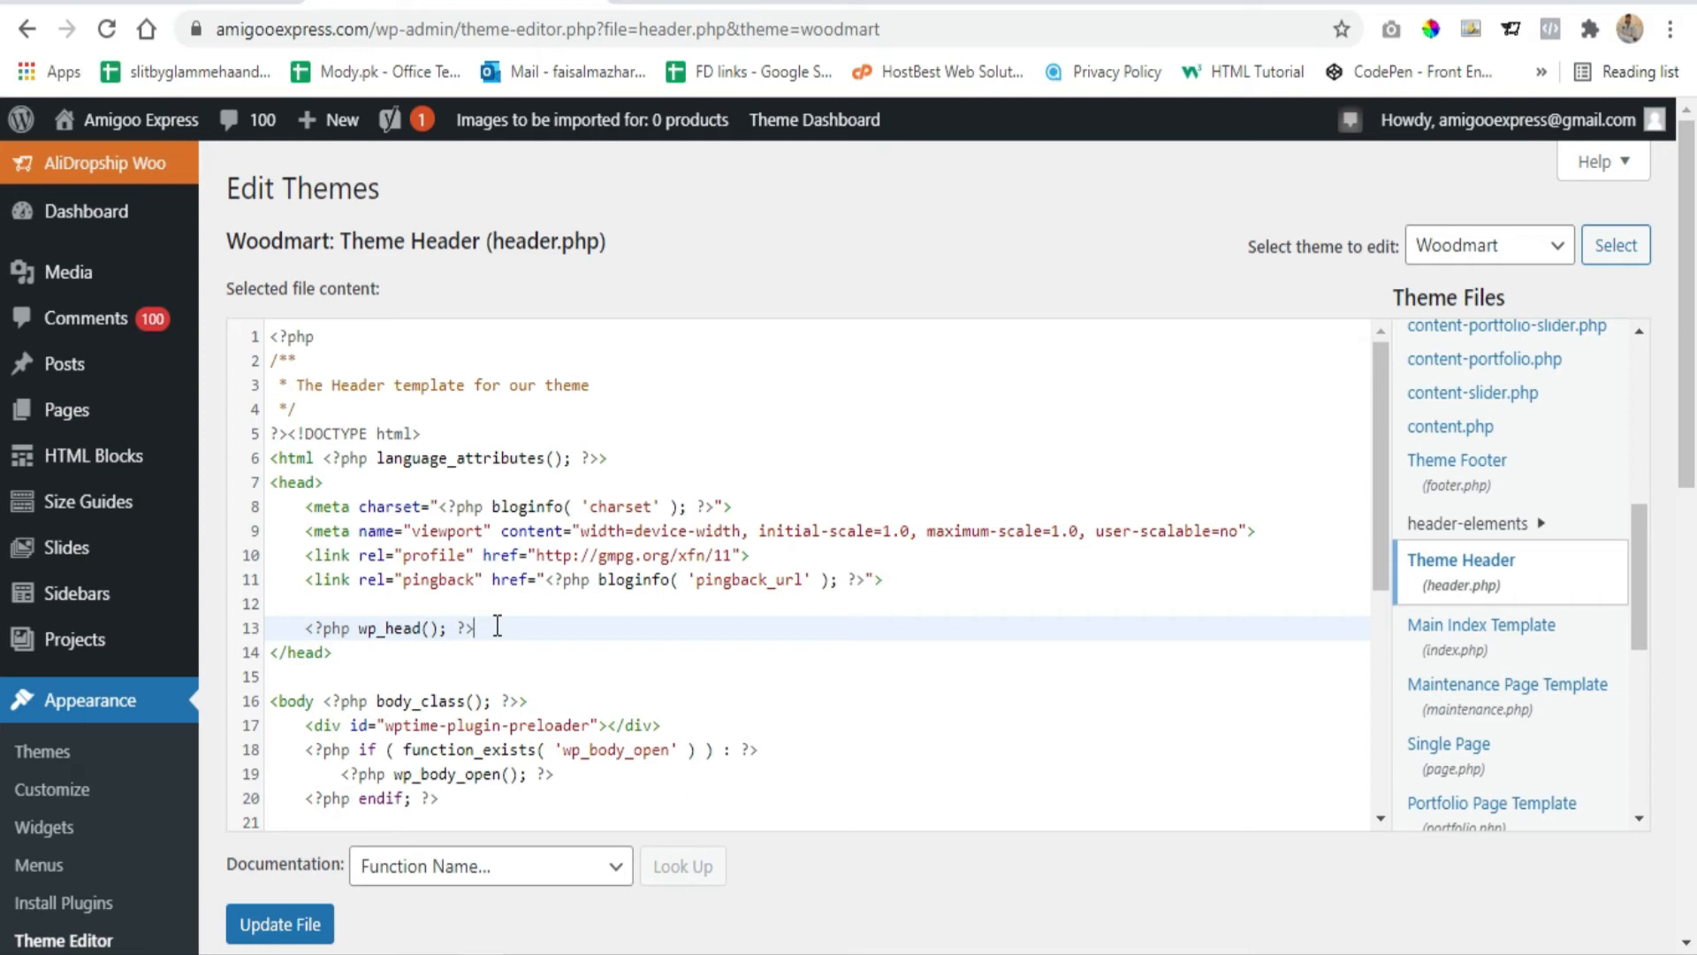
key(Return)
key(Return)
key(ctrl+v)
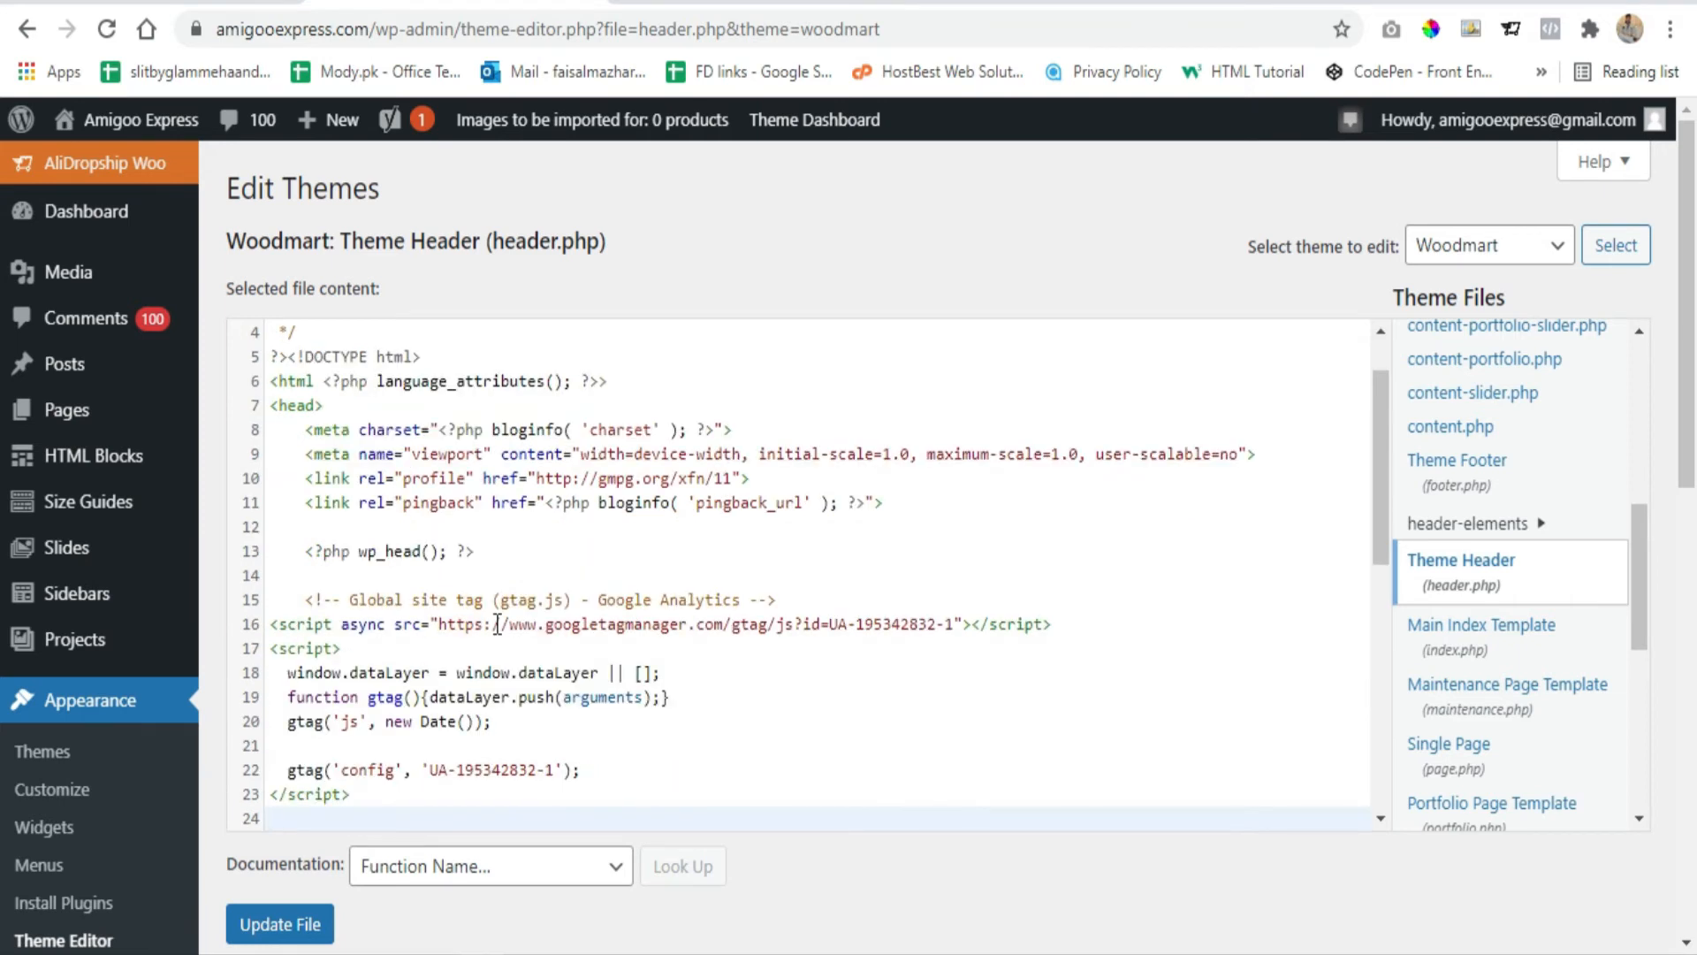
Check that the pasted script sits between the opening and closing head tags, and save header.php
click(337, 405)
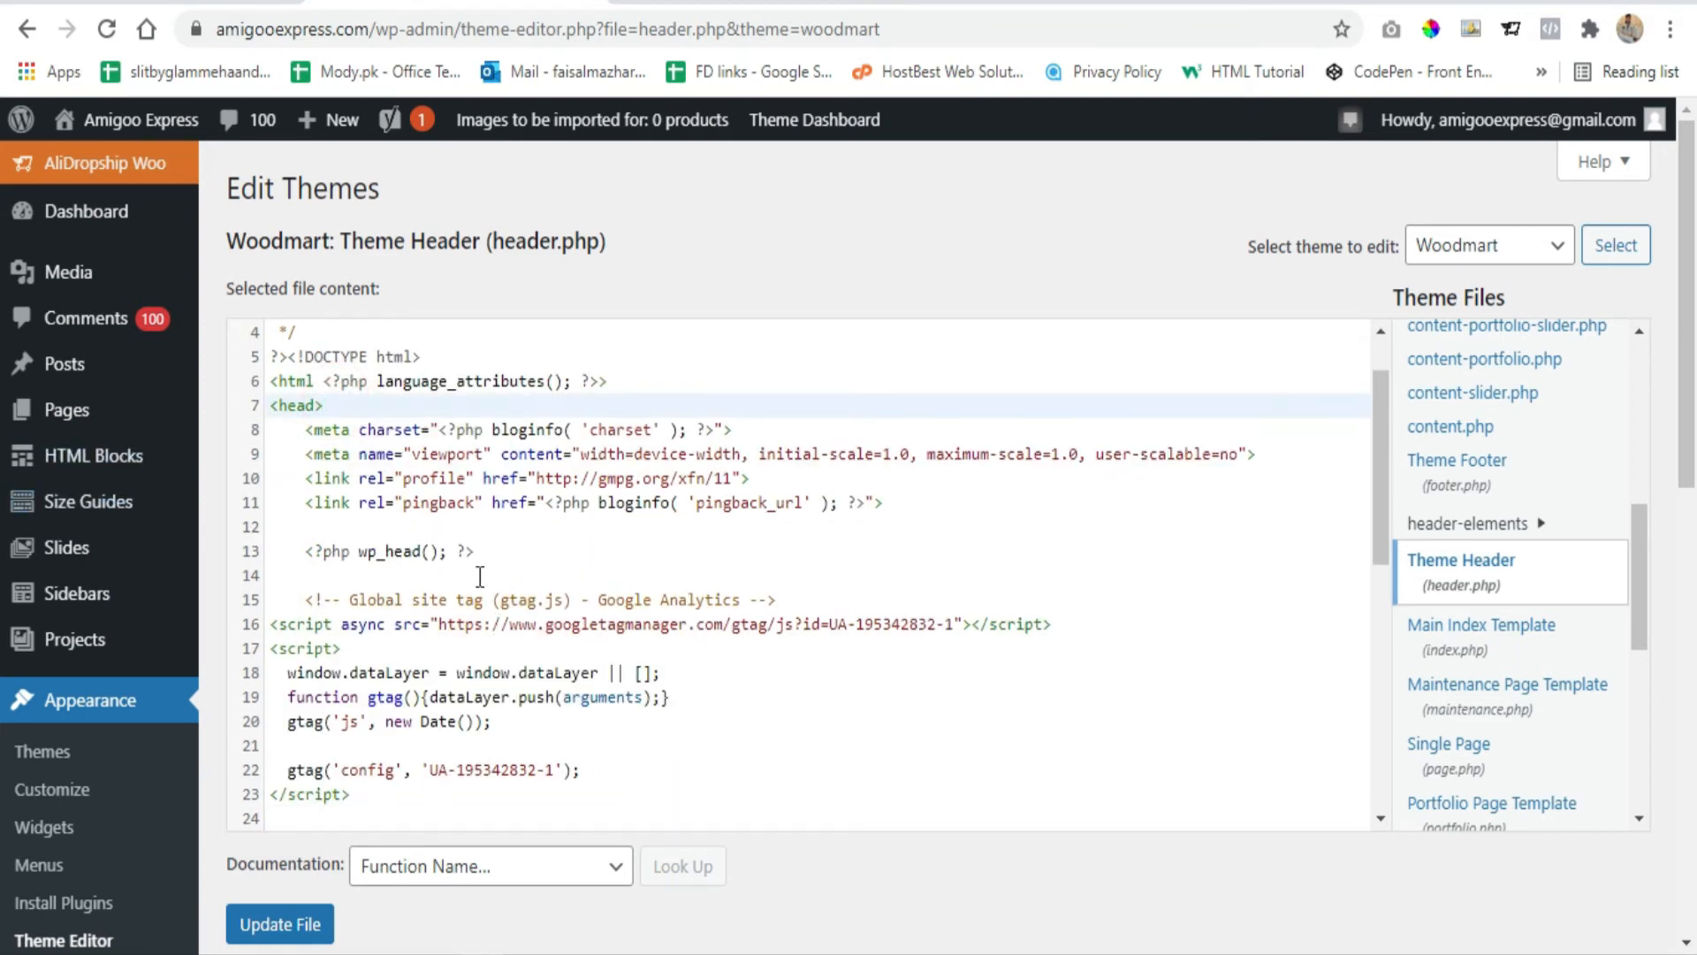
scroll(393, 694, down, 2)
click(345, 707)
drag(354, 660, 271, 484)
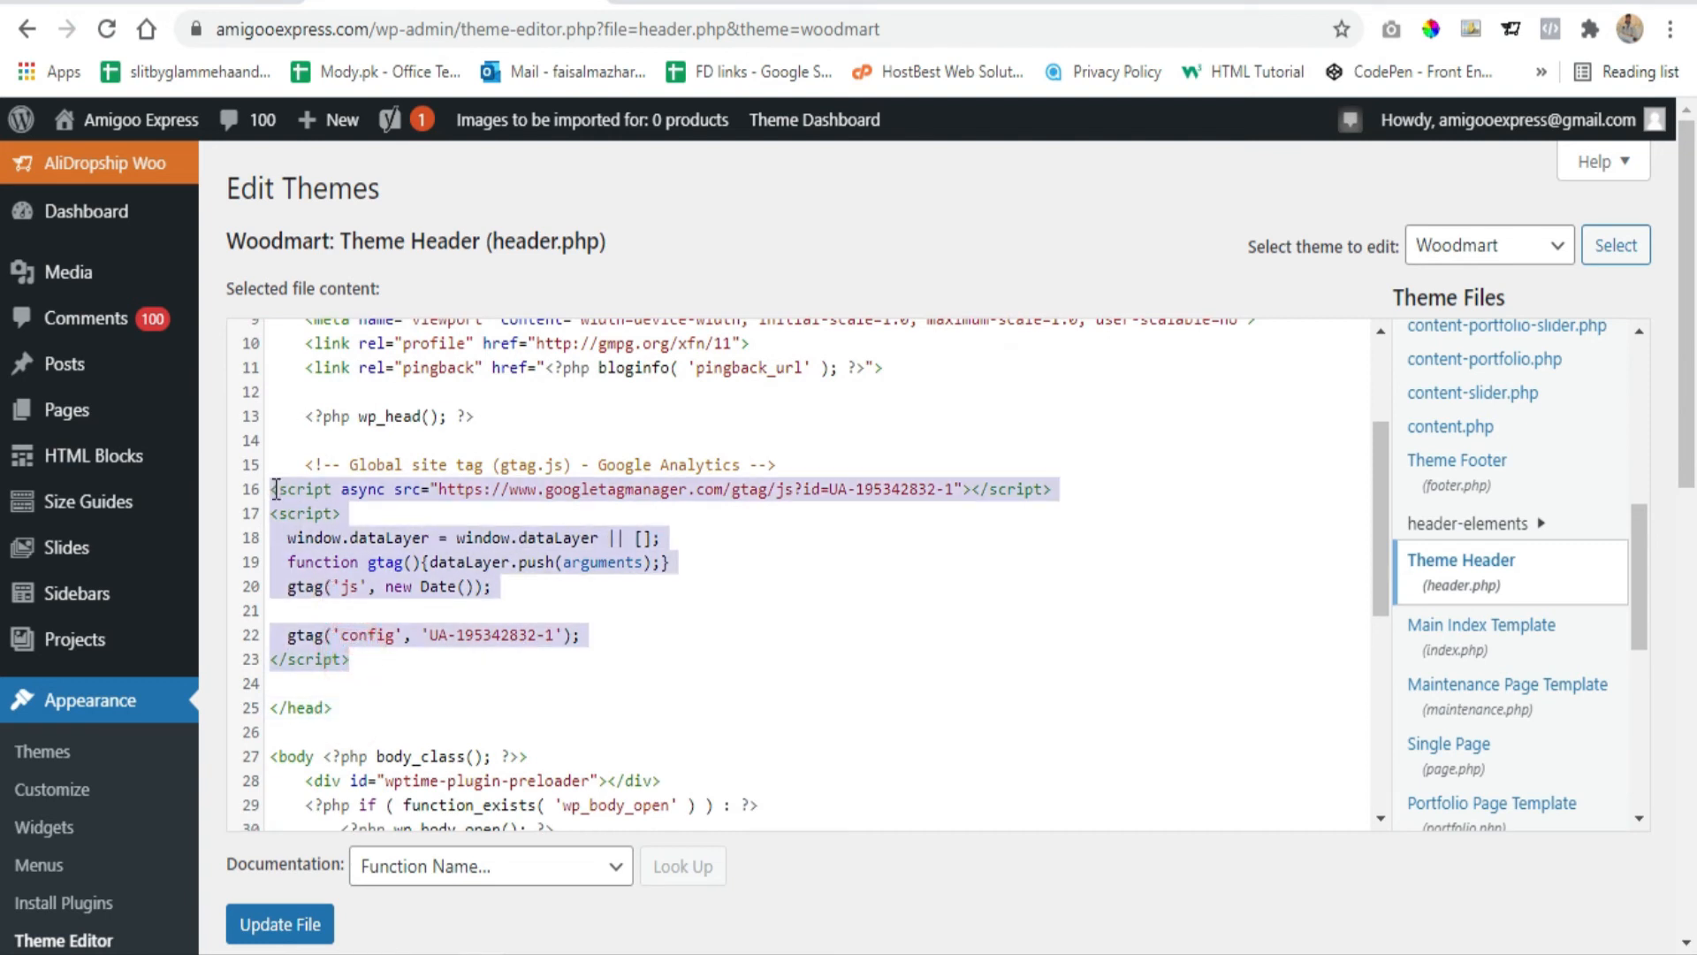
click(383, 659)
scroll(771, 569, down, 2)
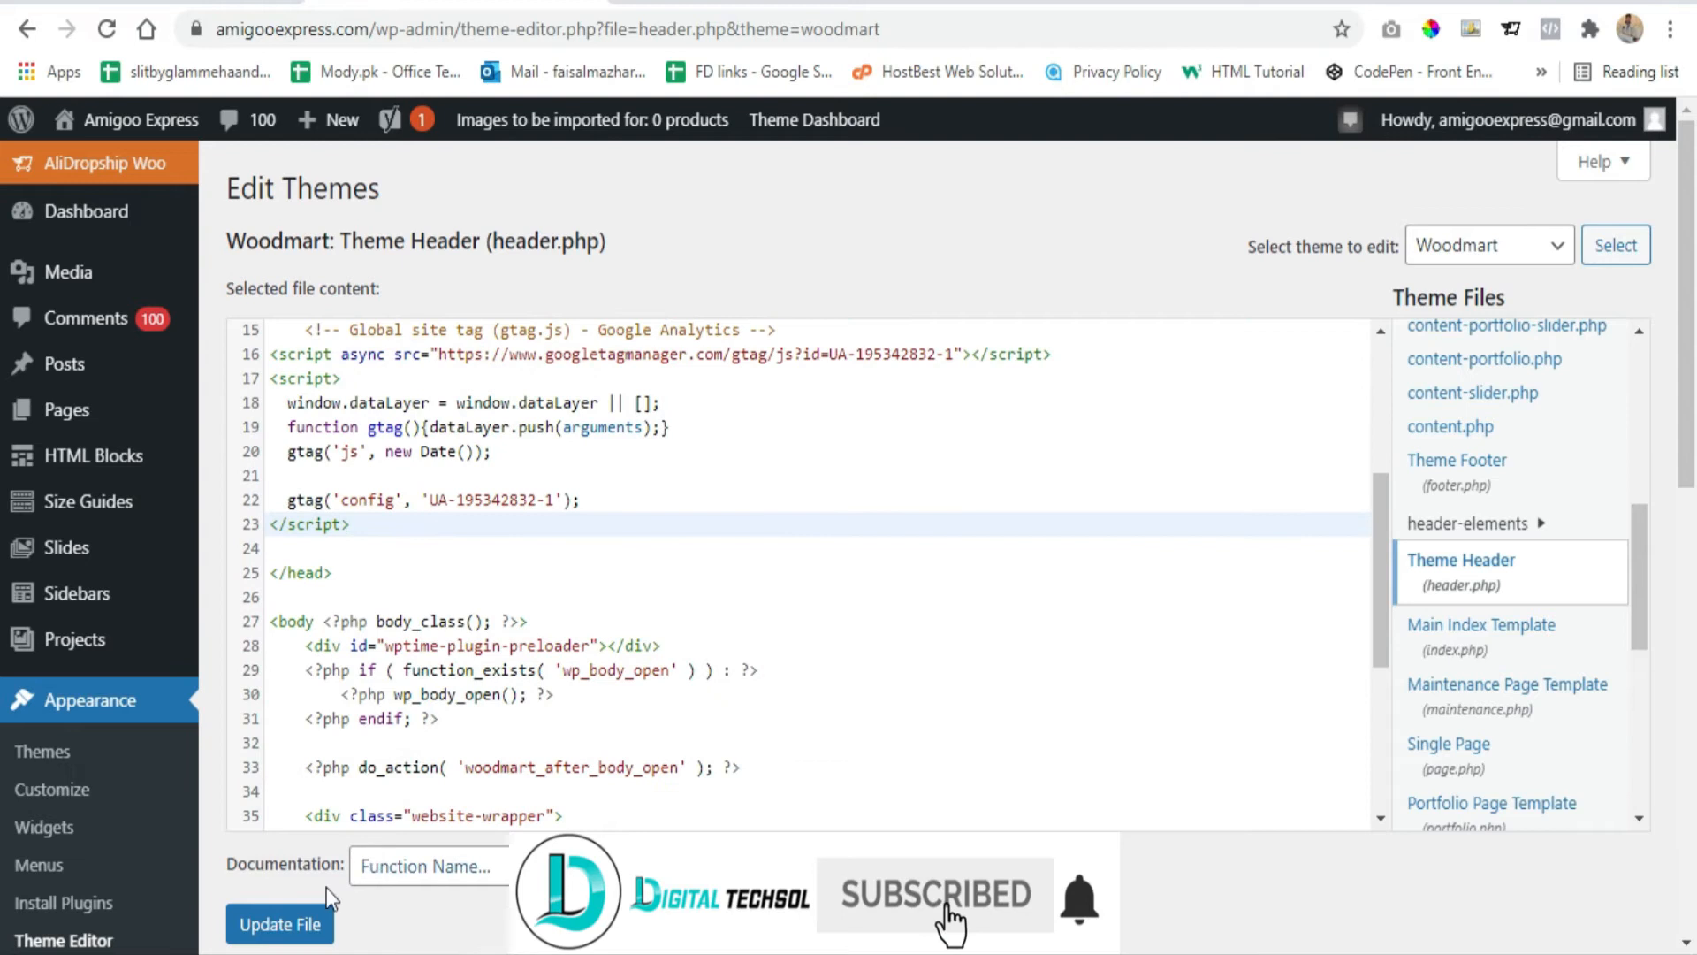
click(276, 928)
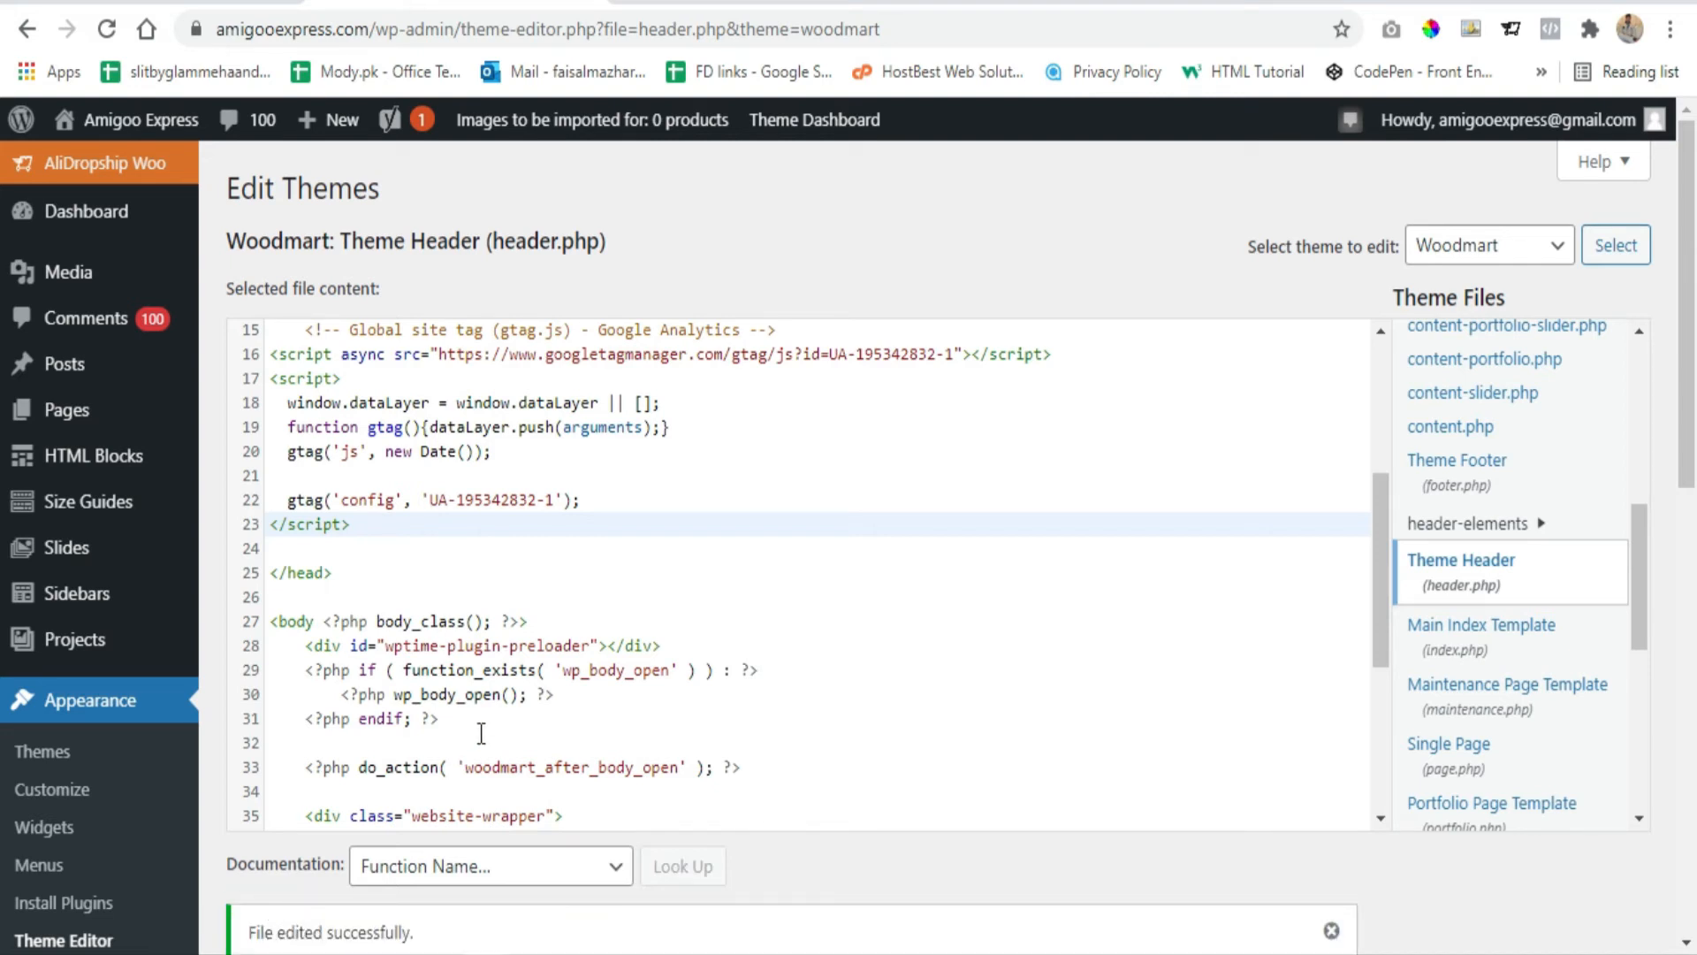
scroll(481, 734, down, 2)
drag(431, 941, 246, 935)
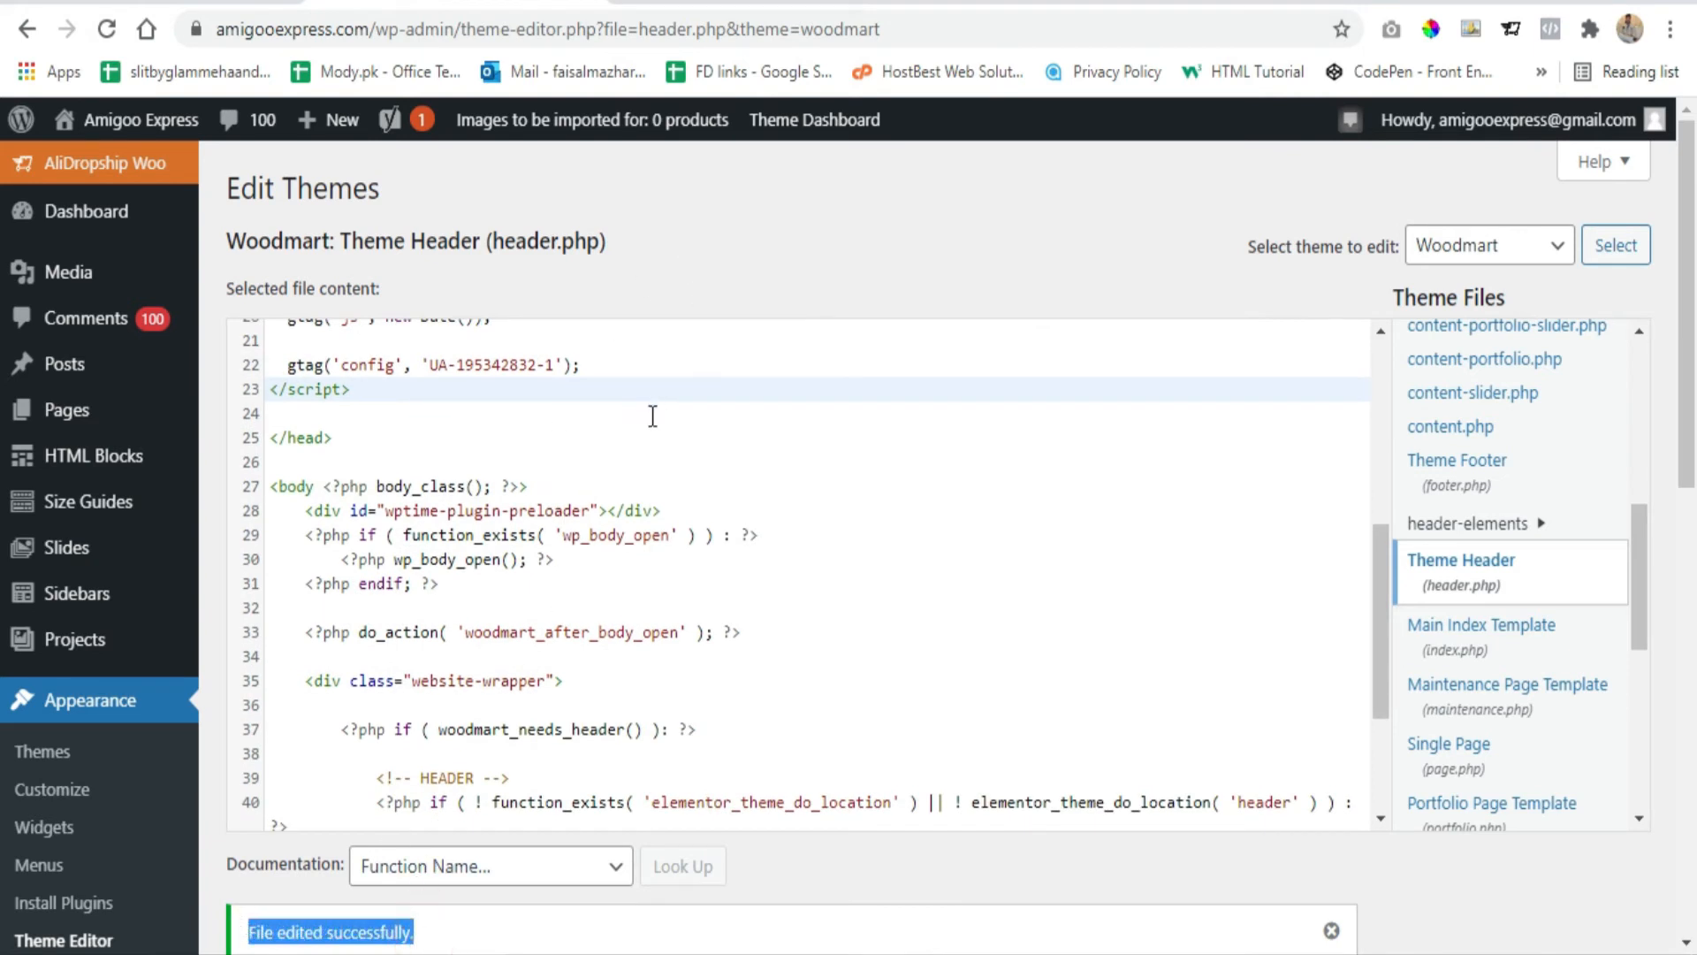
scroll(652, 416, up, 5)
Visit the live Amigoo Express site in a new tab and browse its homepage down to the Kid Fashion section
mouse_move(123, 139)
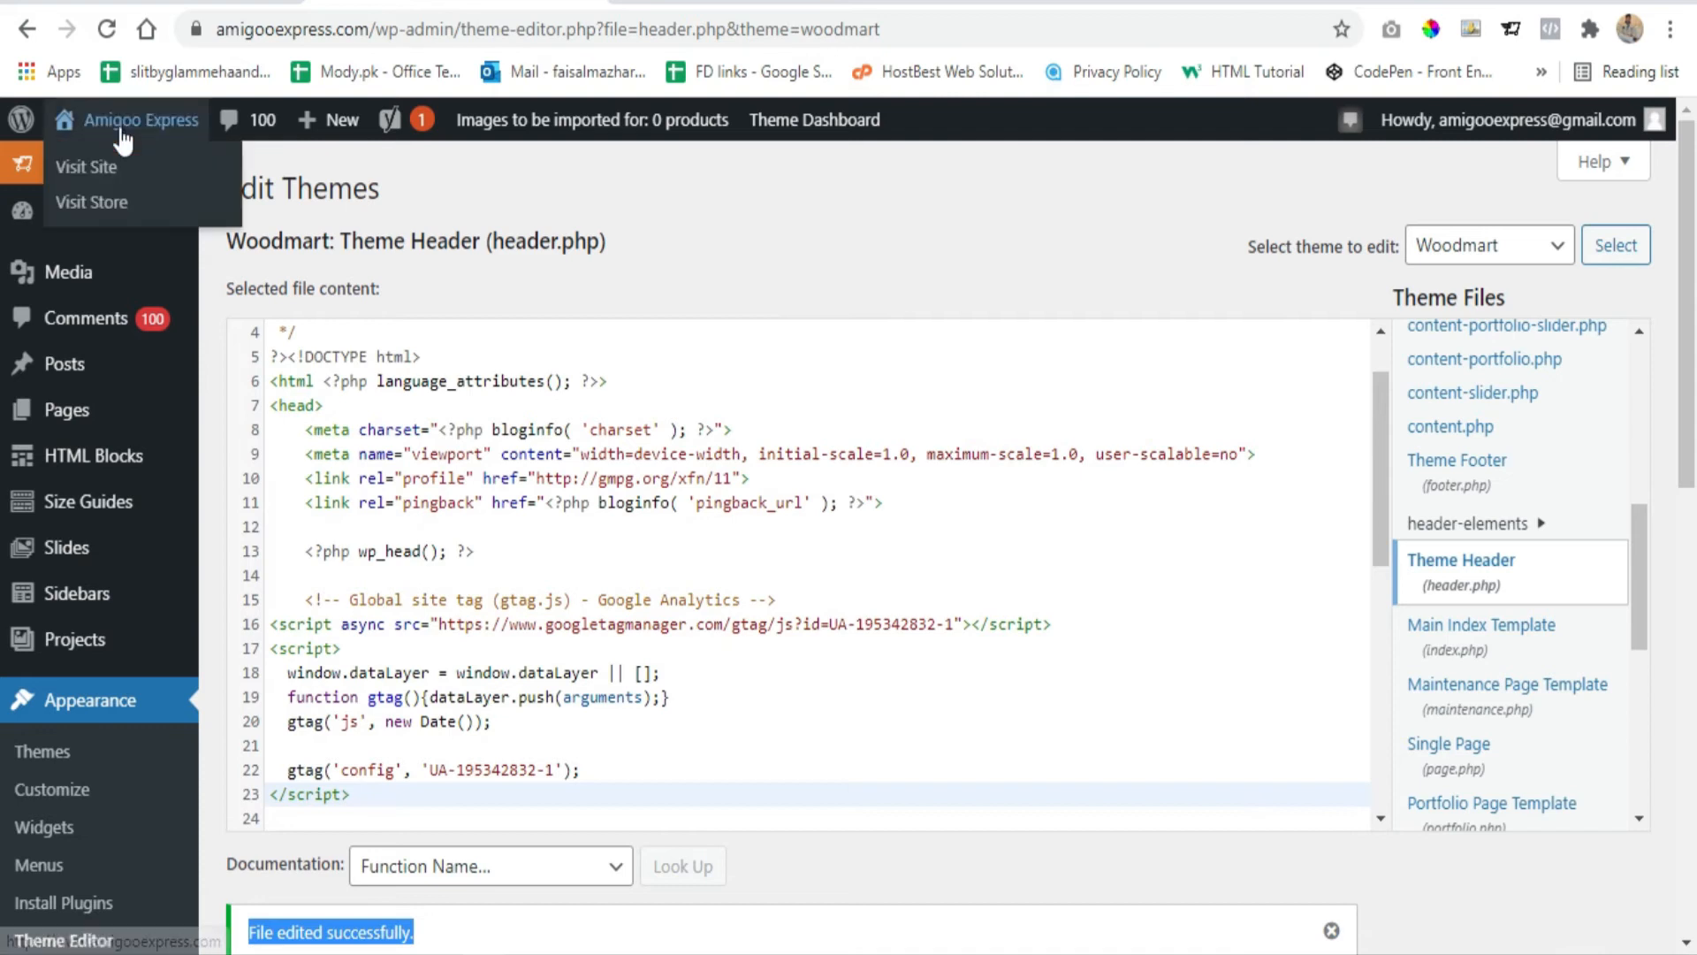
click(93, 174)
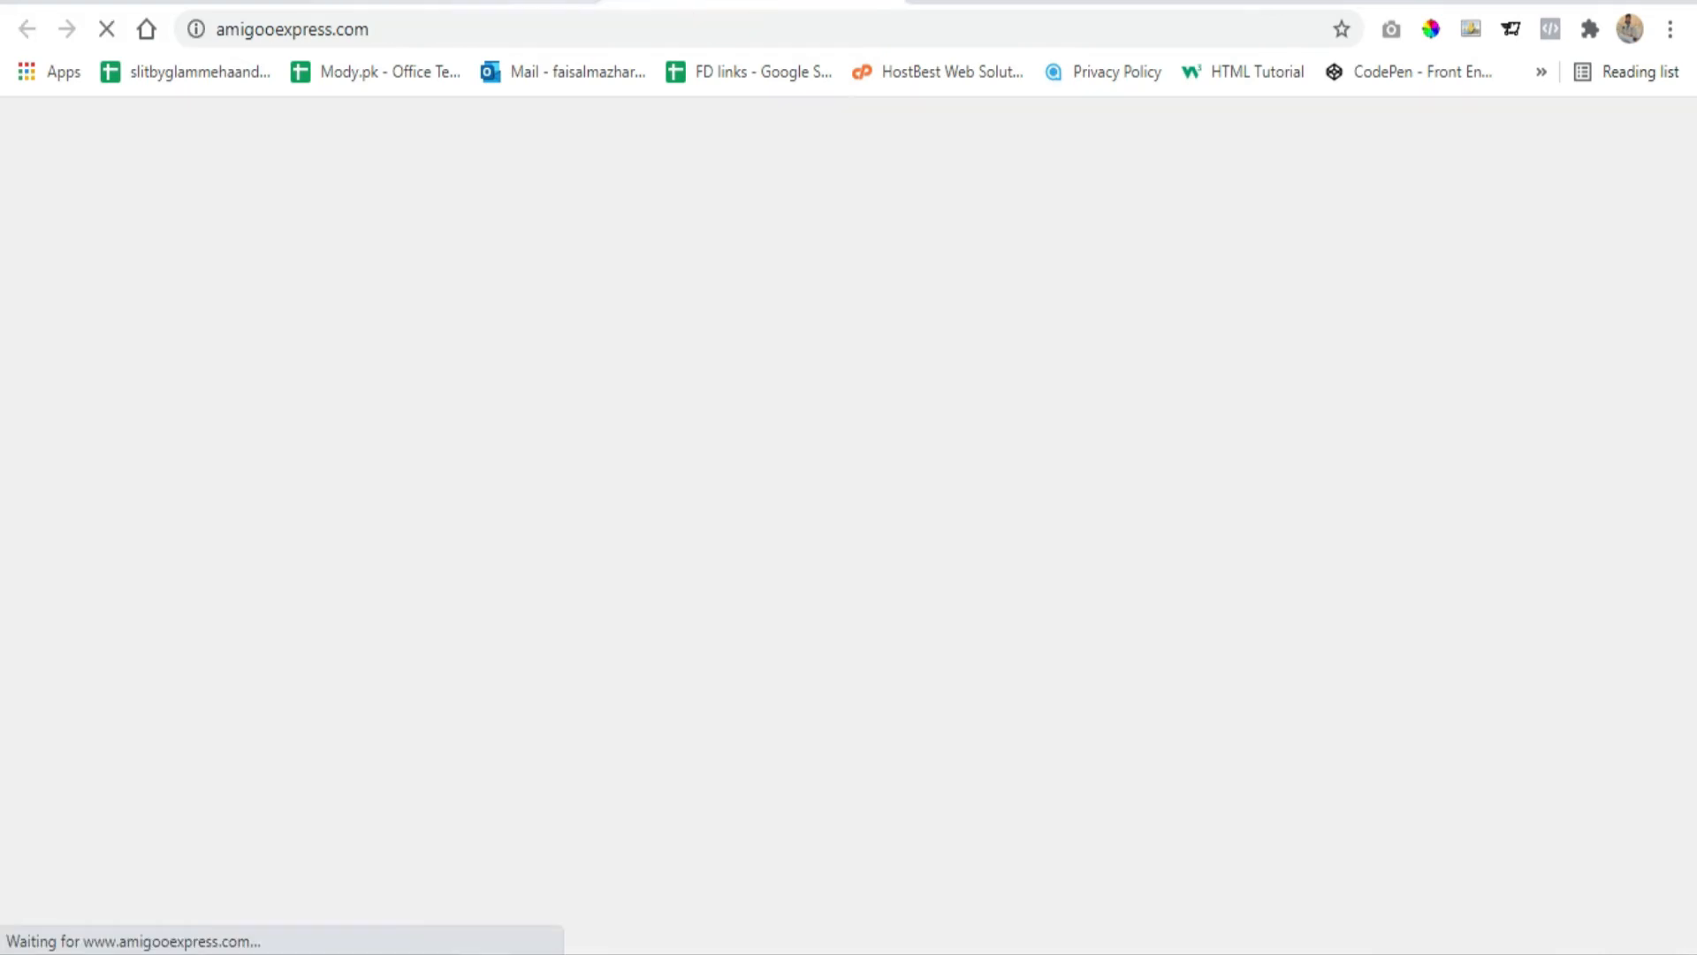
click(220, 5)
click(962, 566)
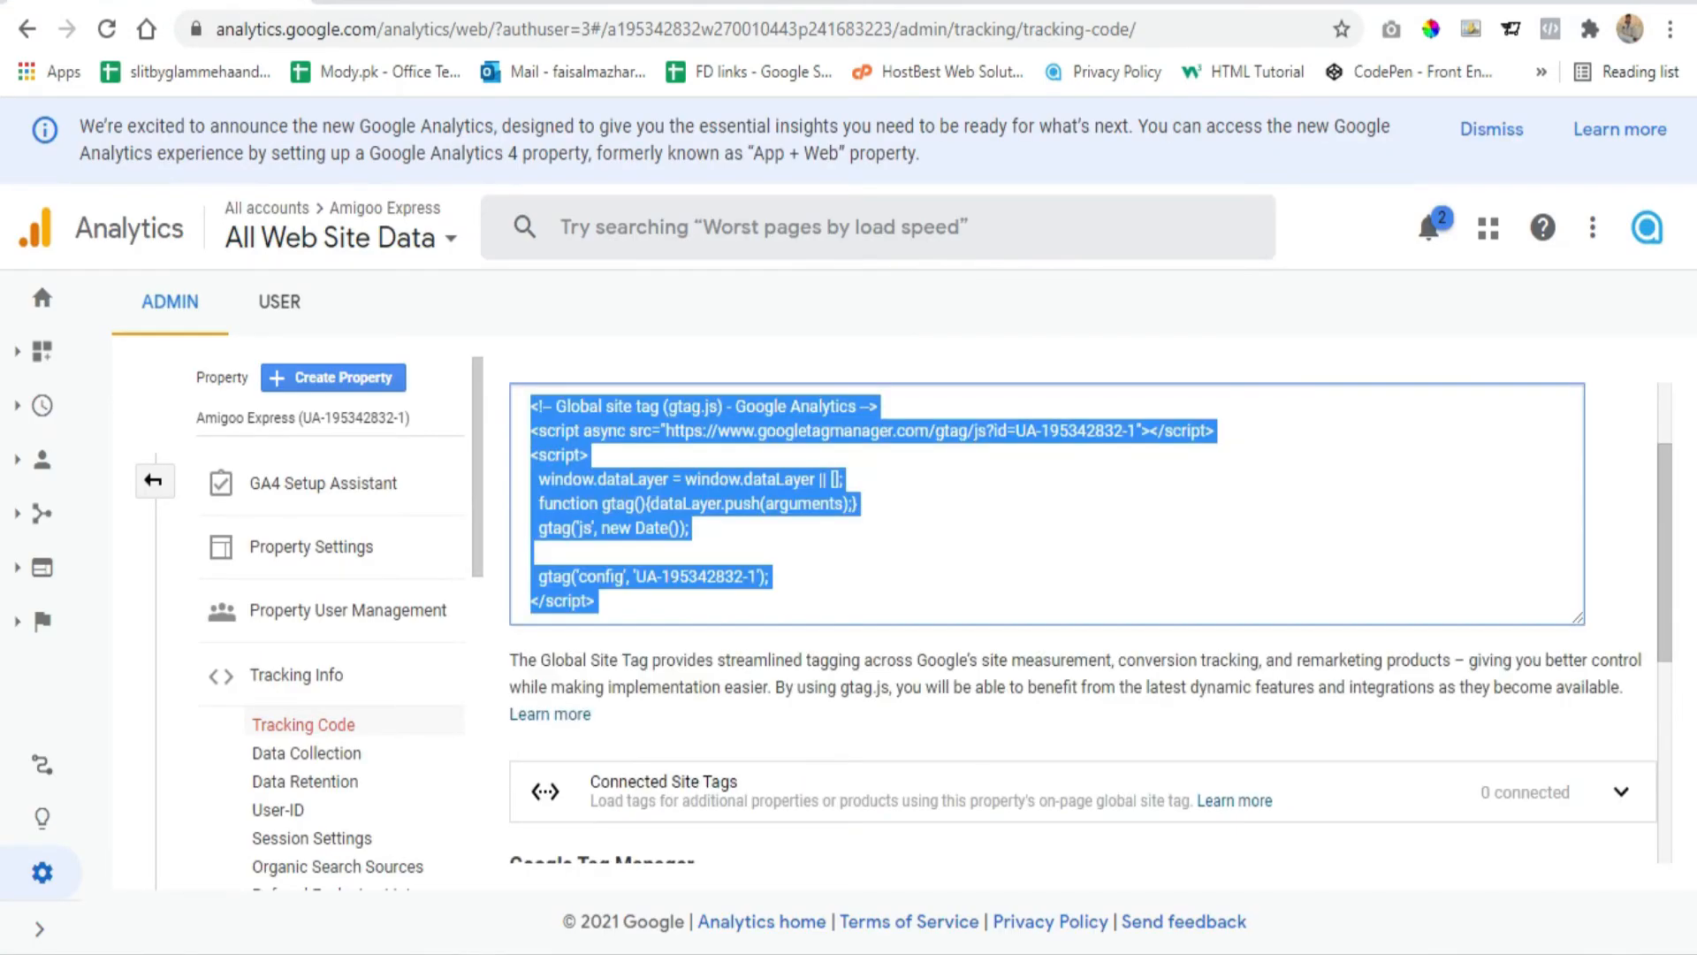
click(776, 4)
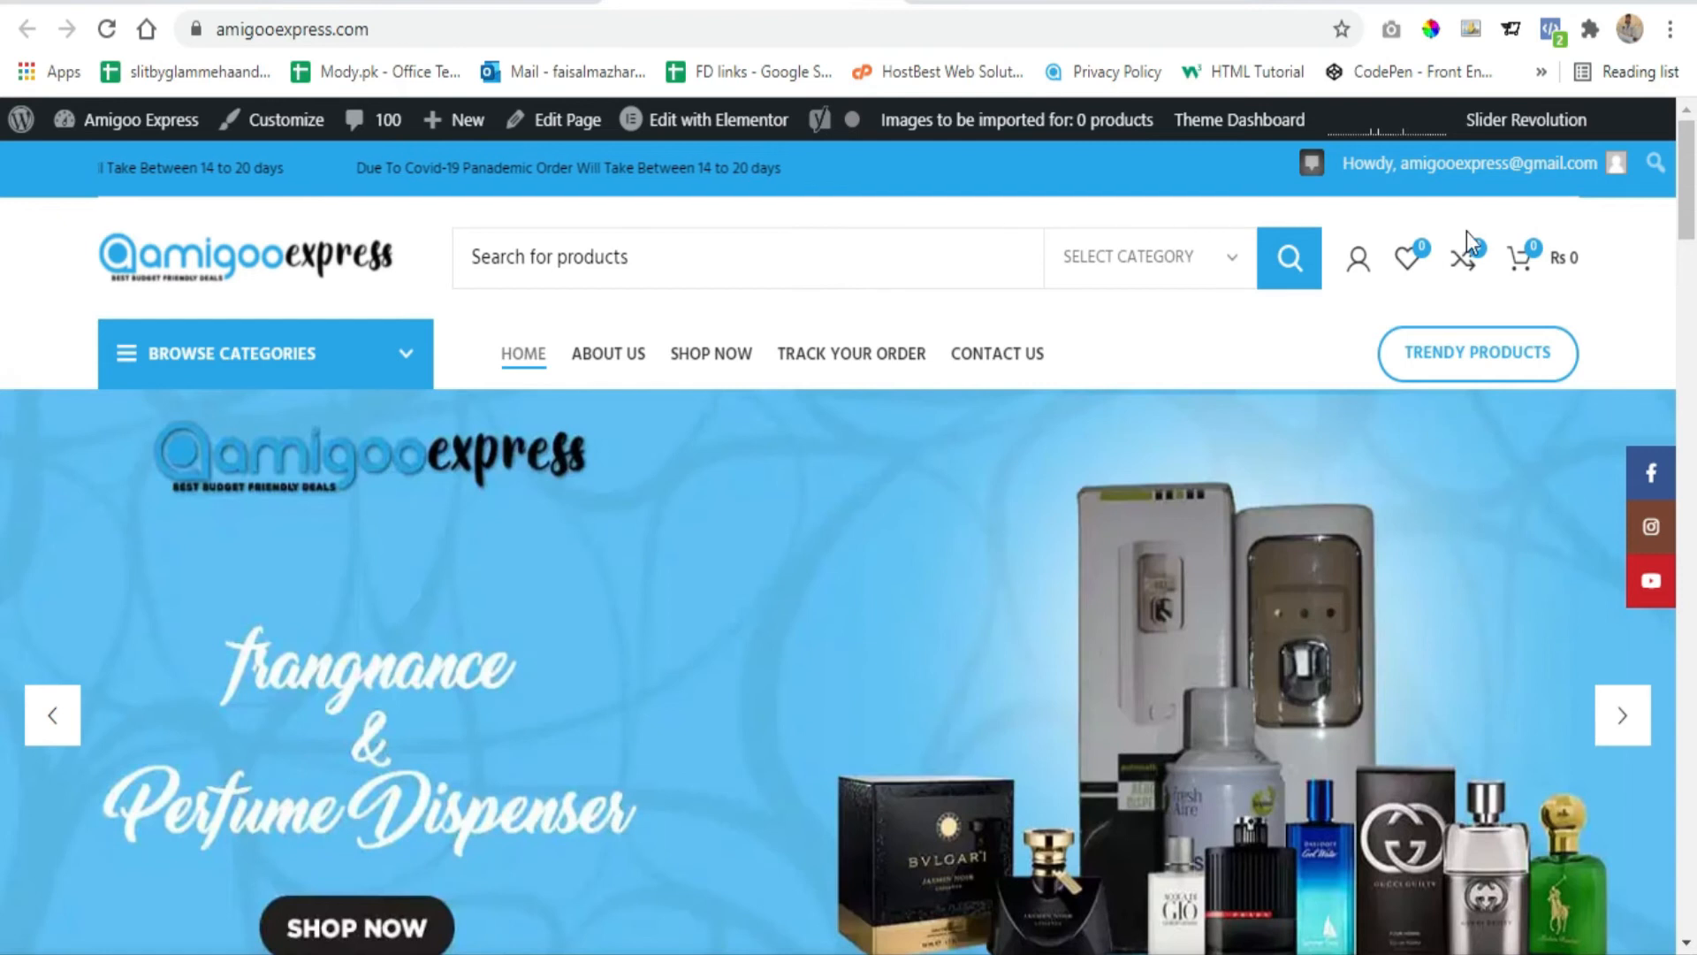
scroll(1515, 534, down, 10)
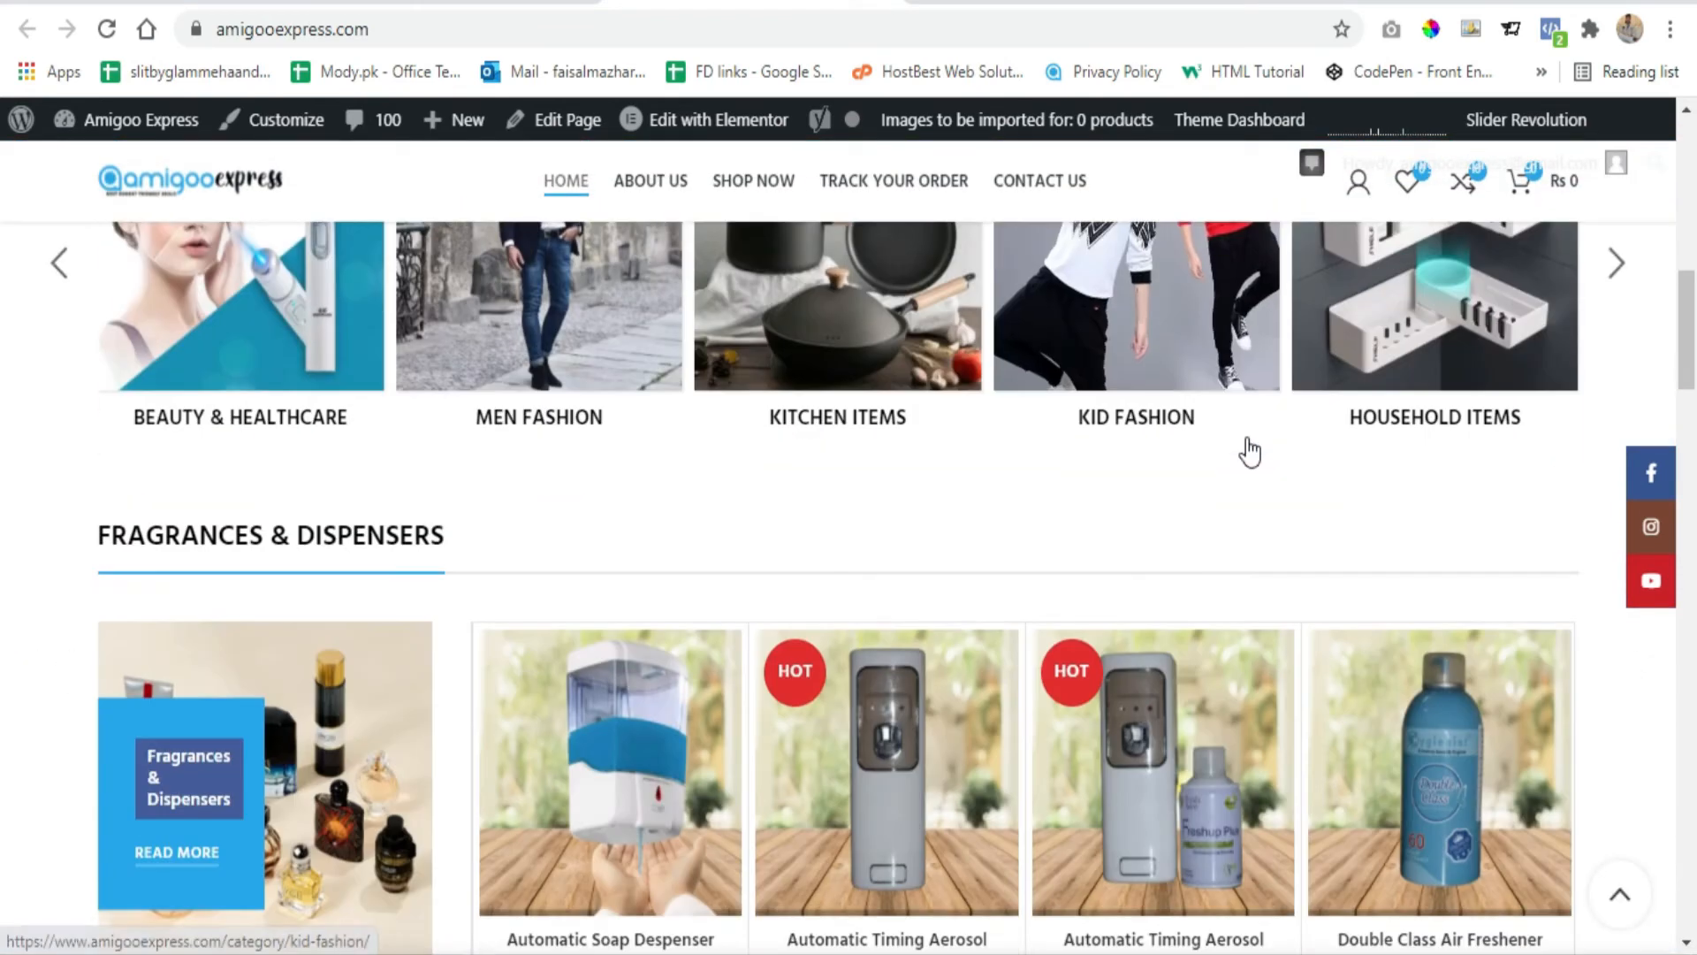
scroll(1250, 452, down, 7)
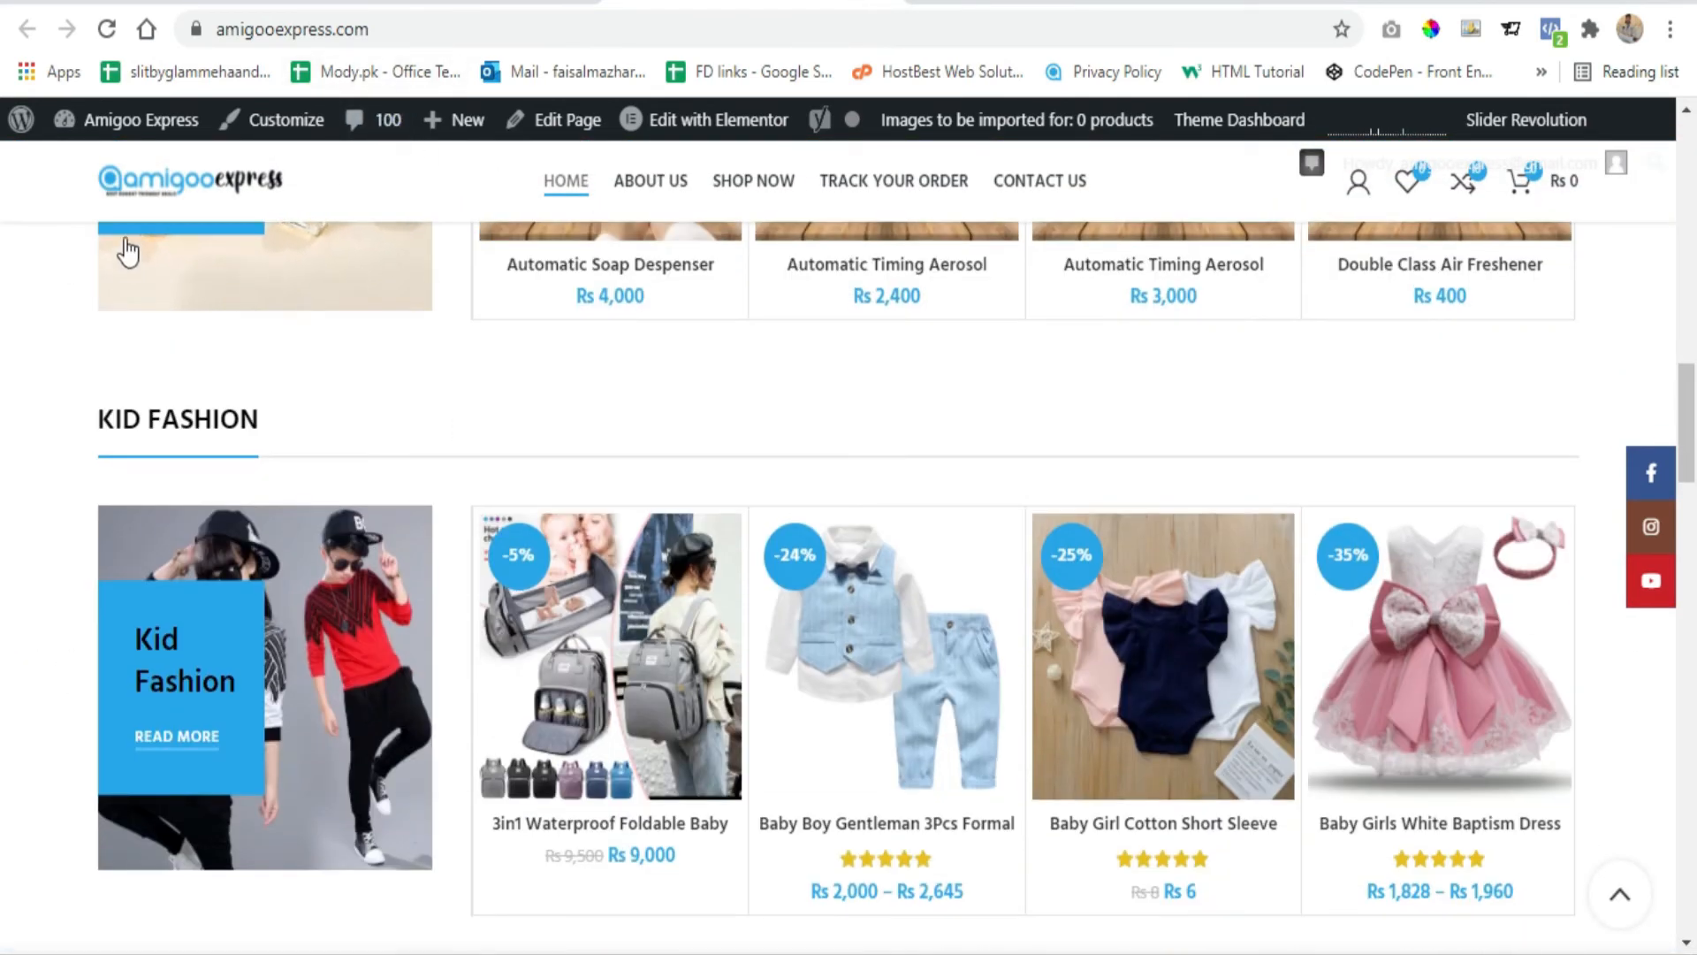
Copy the Amigoo Express homepage address and load it in the other browser window in place of Google
click(419, 29)
key(ctrl+c)
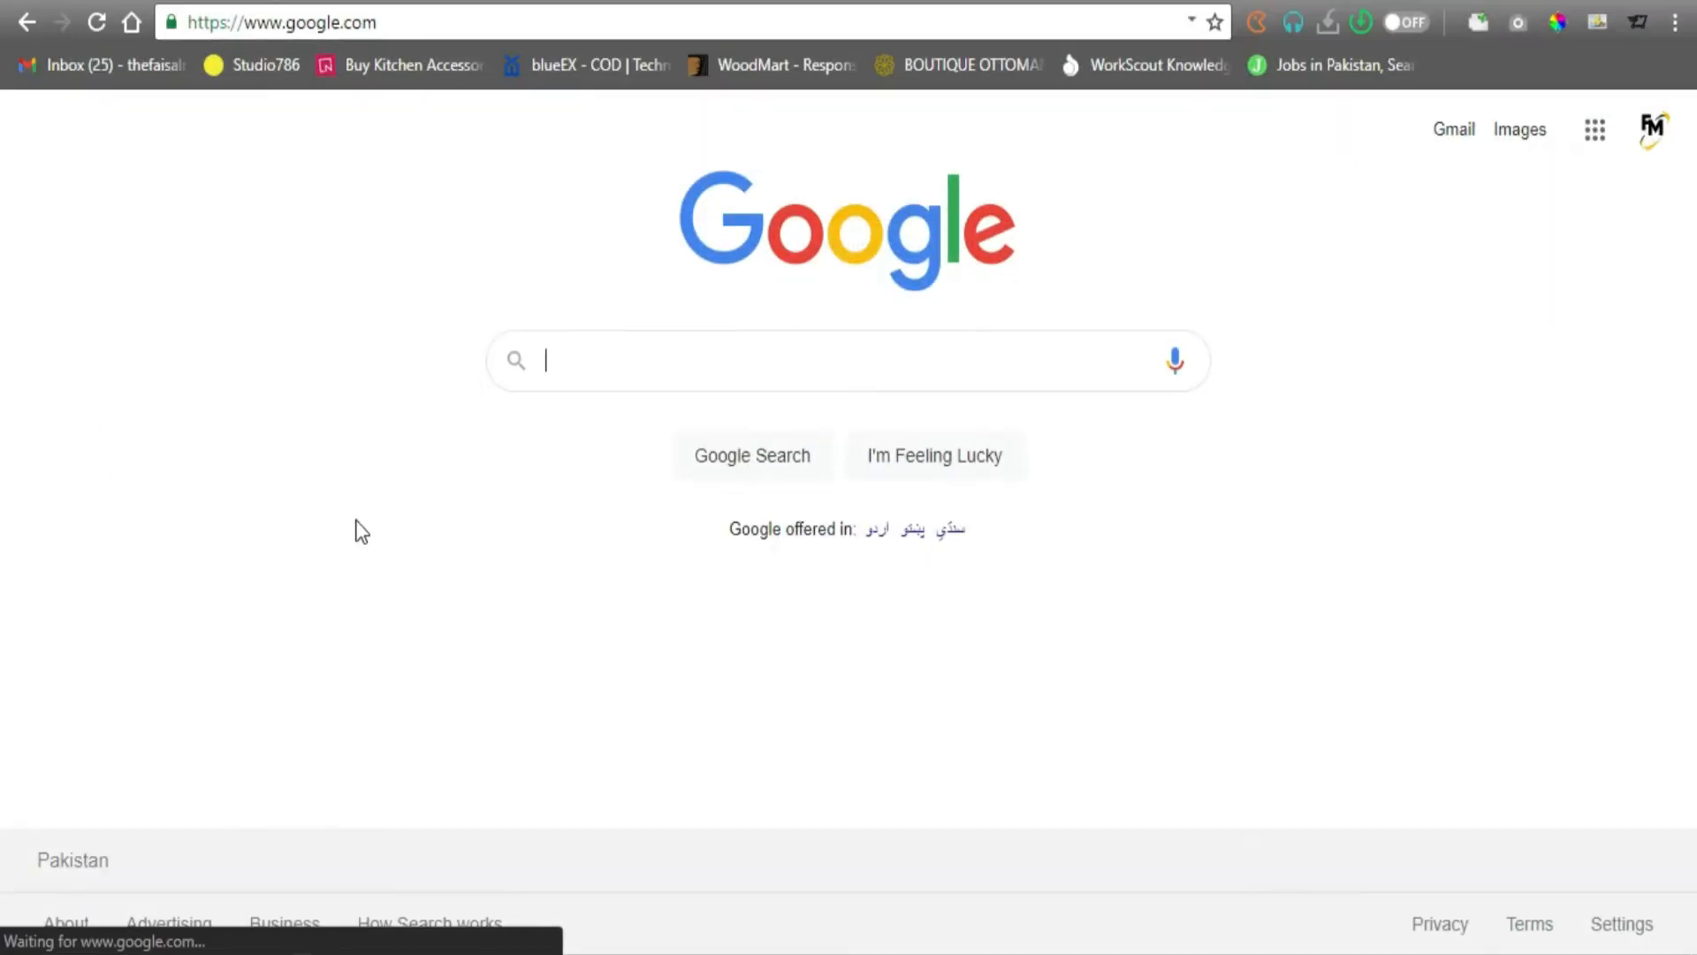
click(414, 19)
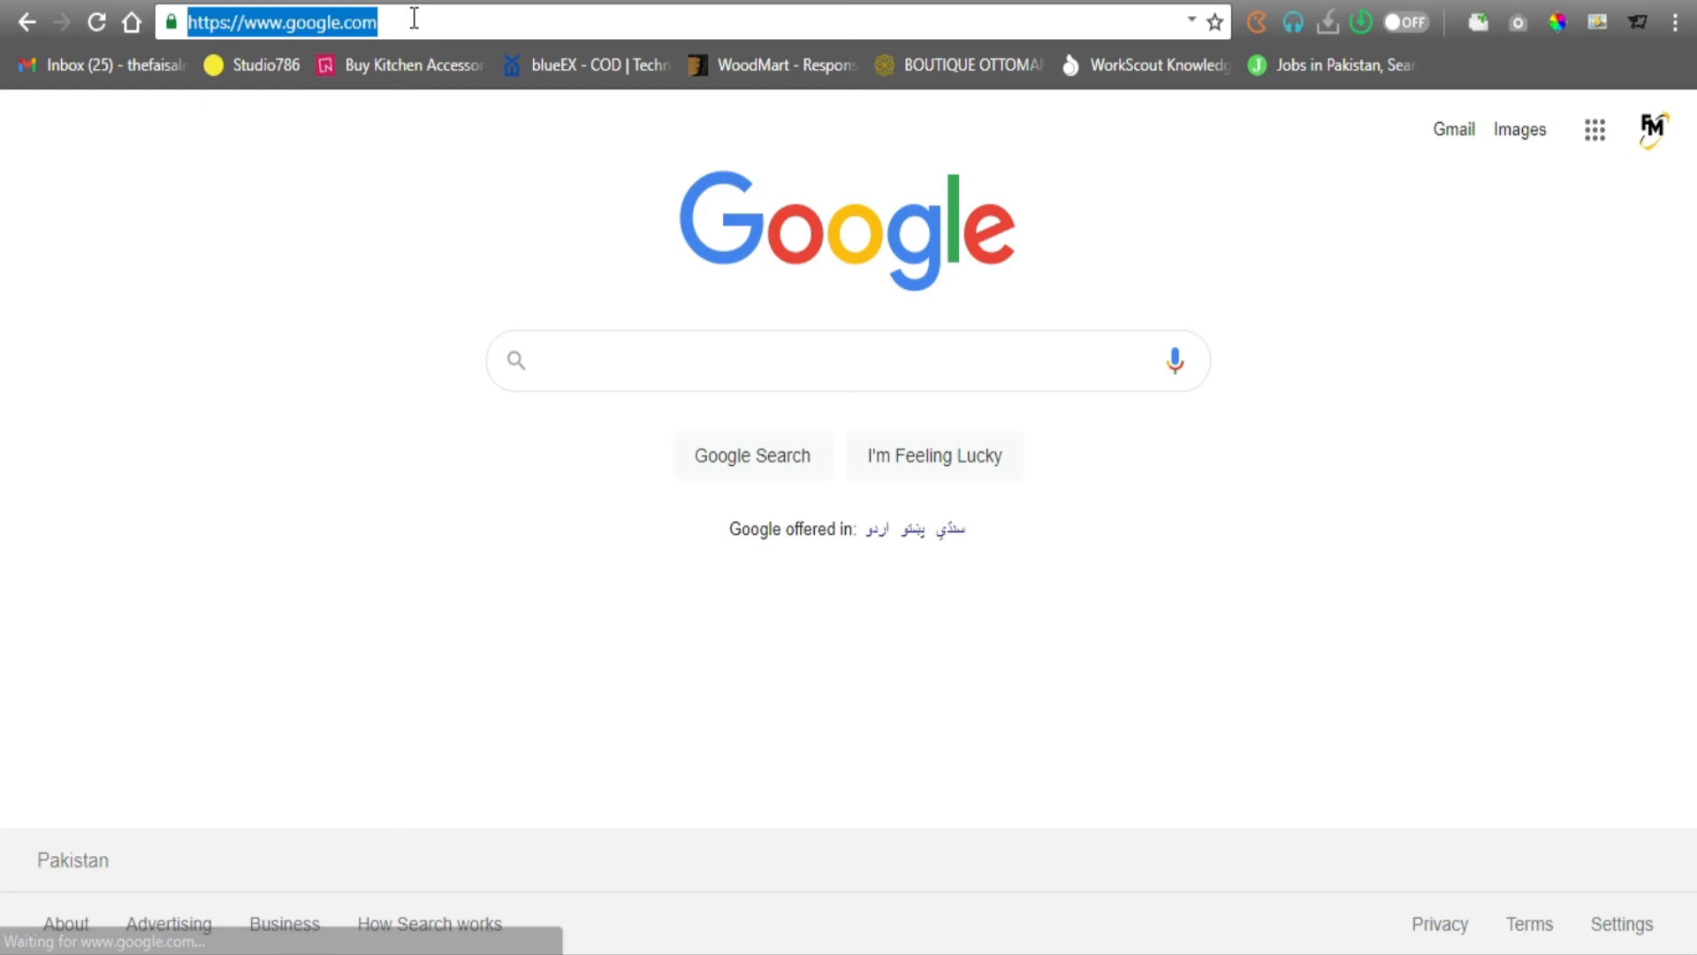
key(ctrl+v)
key(Return)
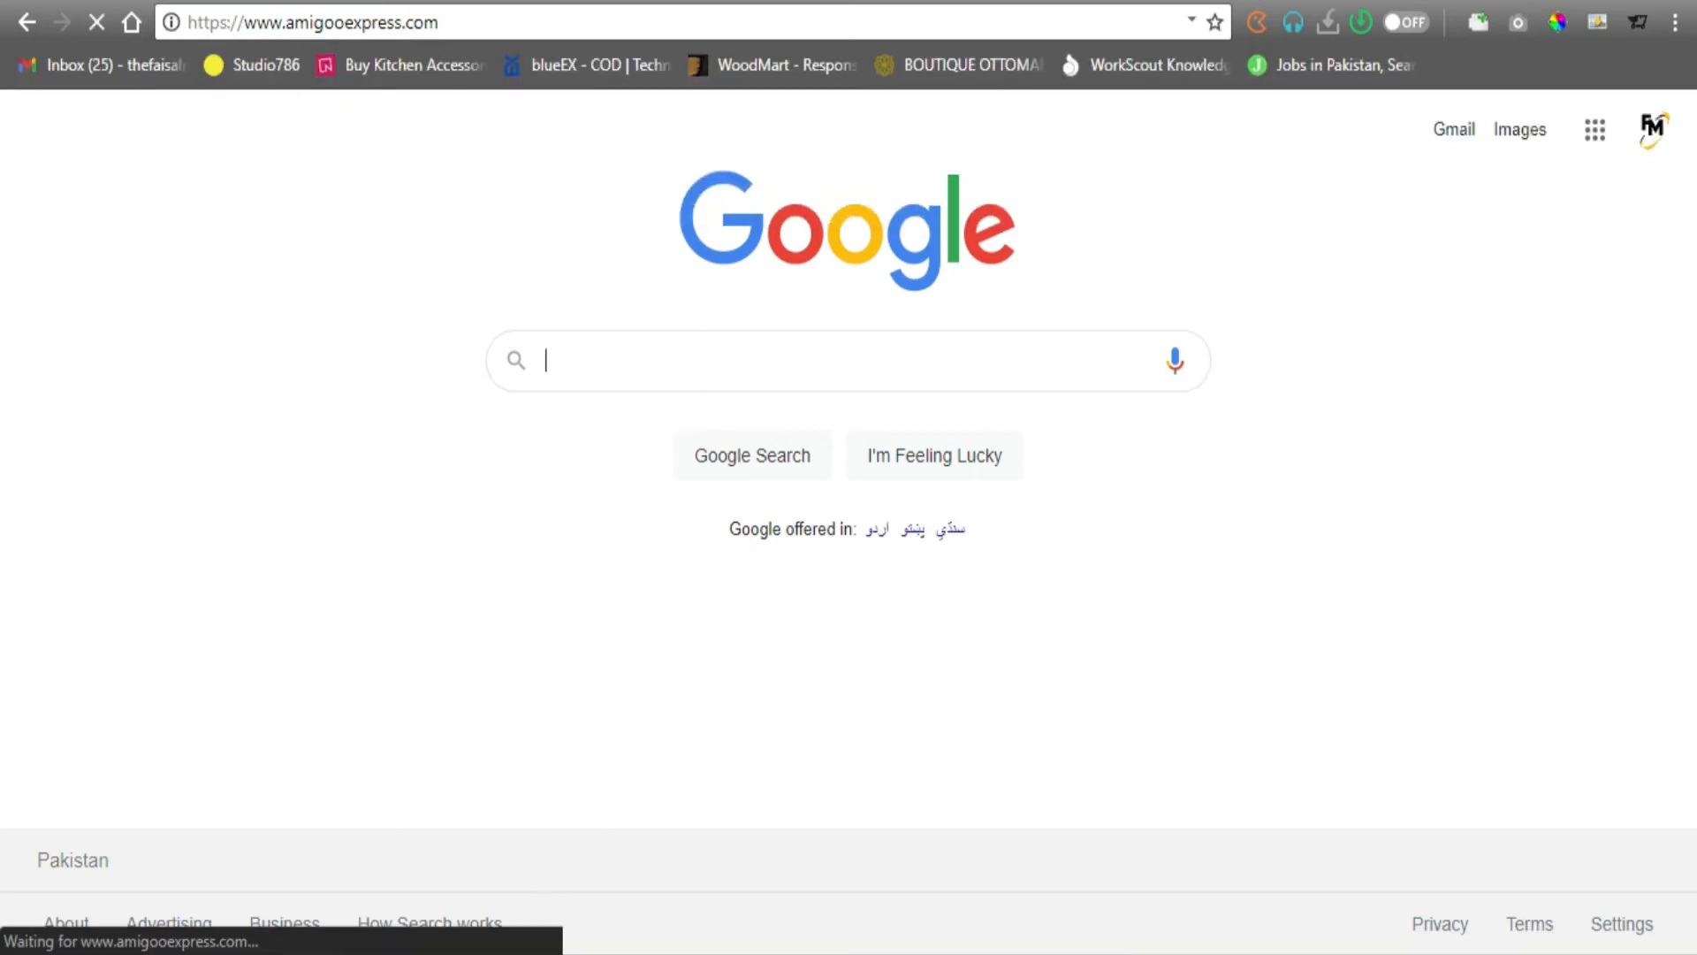
mouse_move(481, 953)
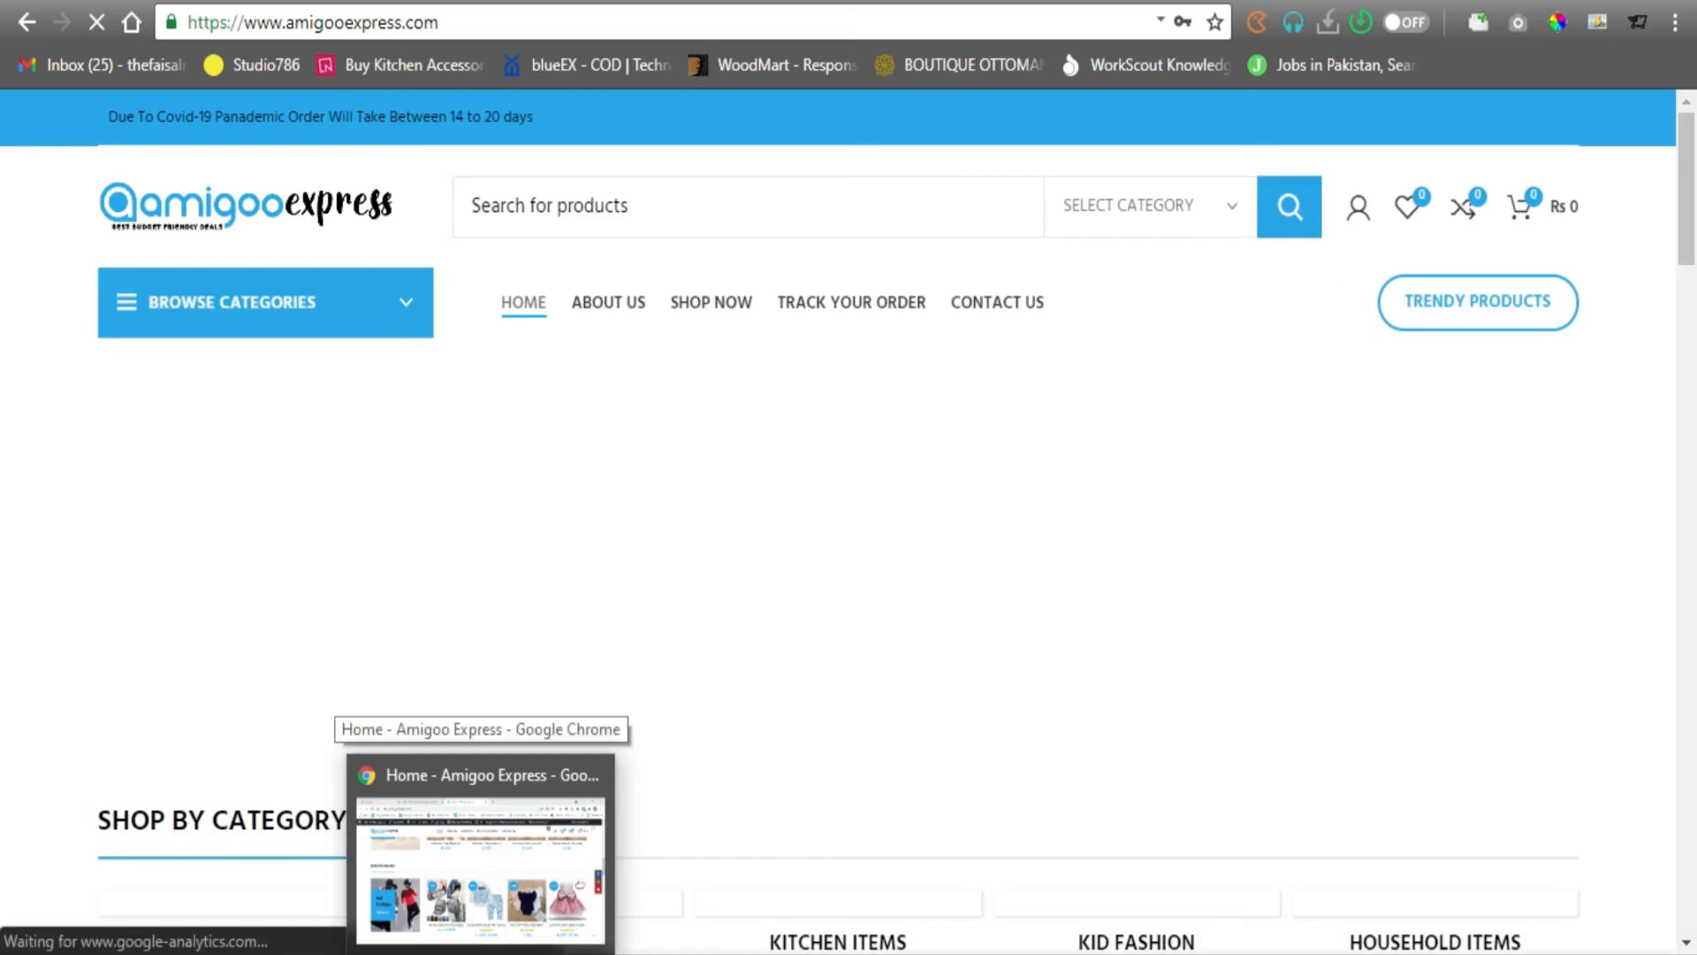
Return to Google Analytics and open the Amigoo Express Home report to check the number of active users right now
click(481, 866)
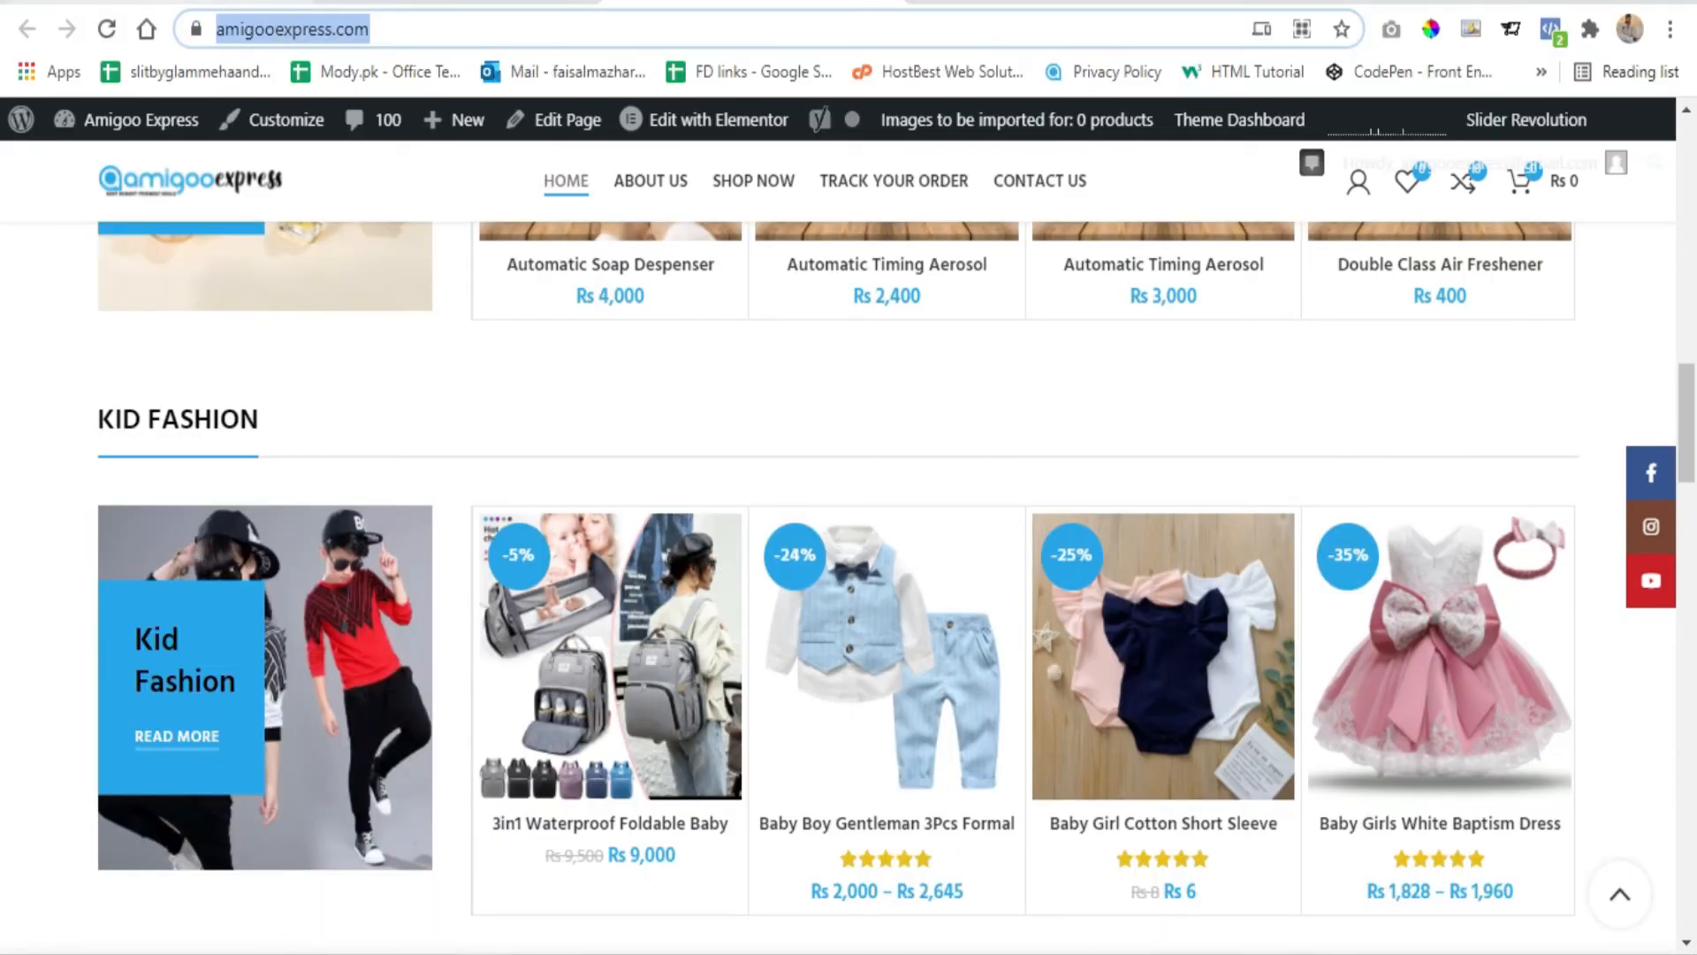
click(186, 3)
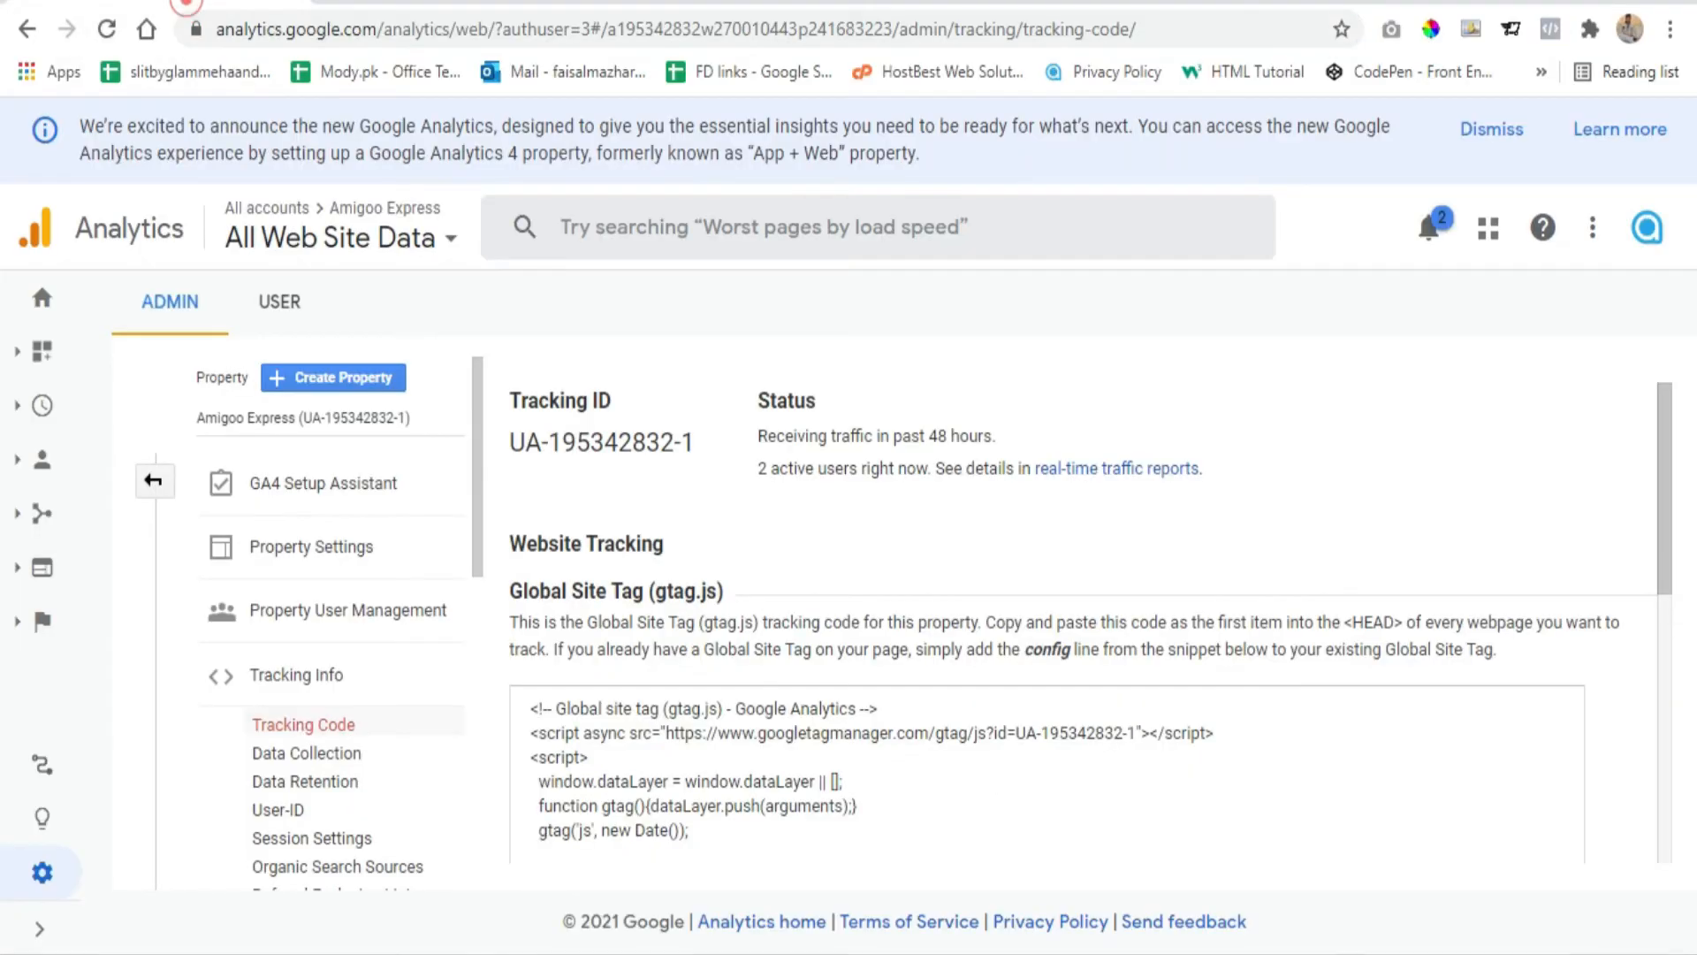
scroll(635, 608, down, 1)
click(51, 311)
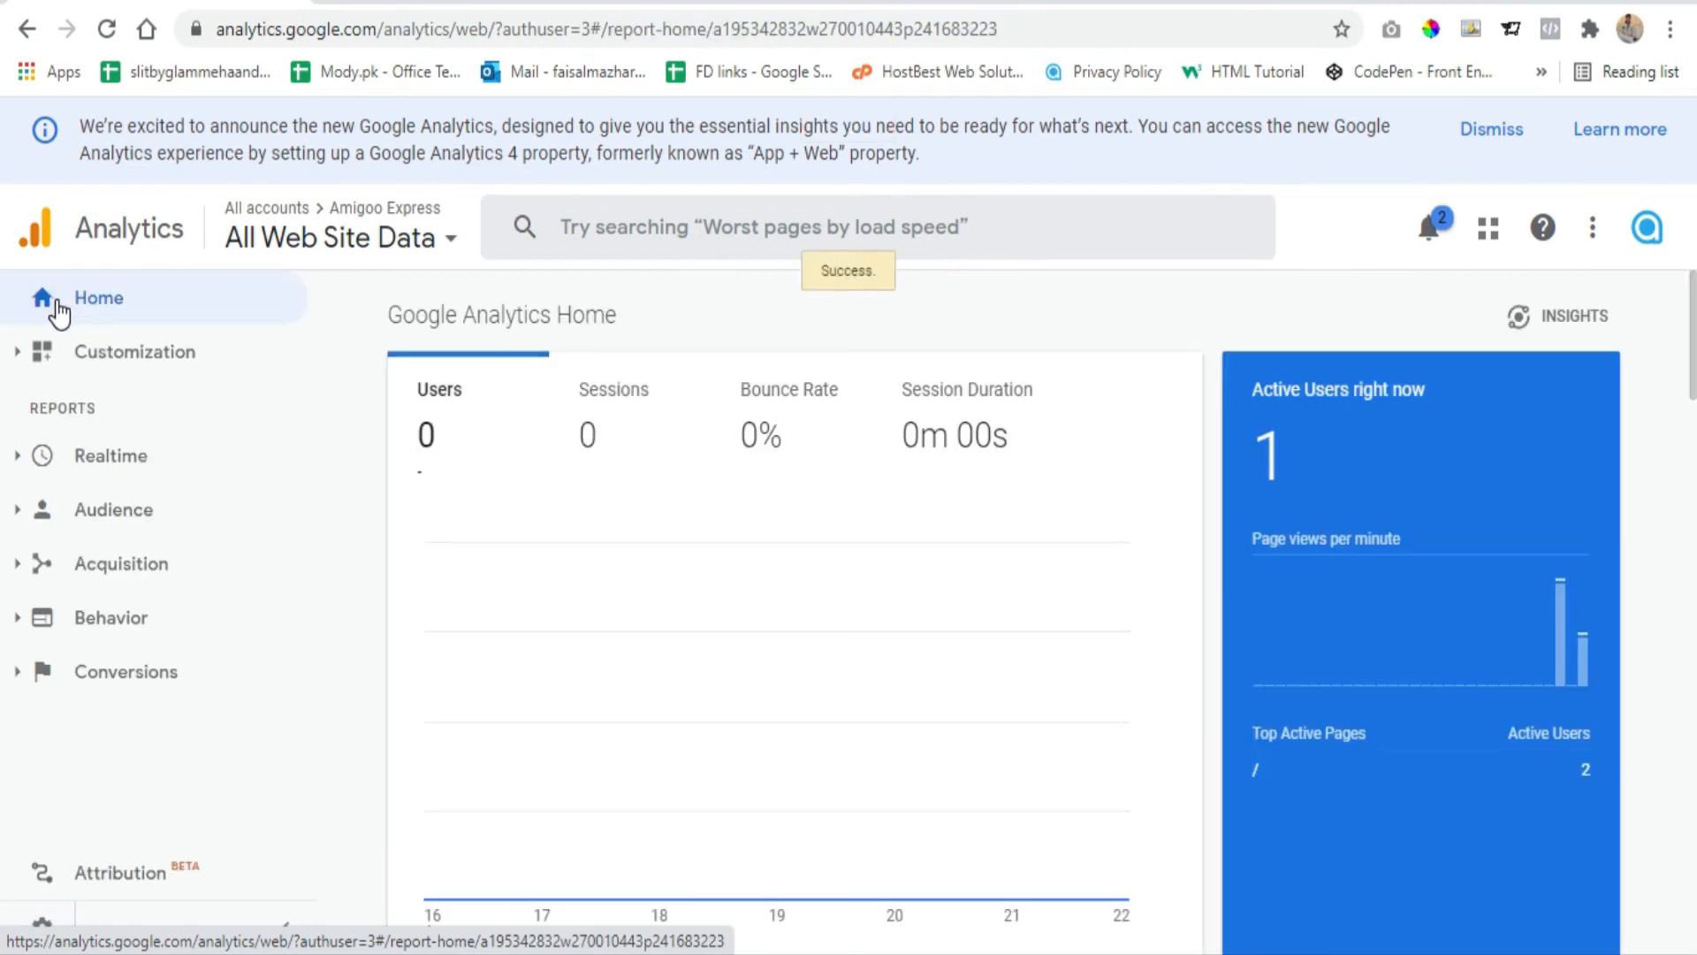
drag(1284, 458, 1263, 455)
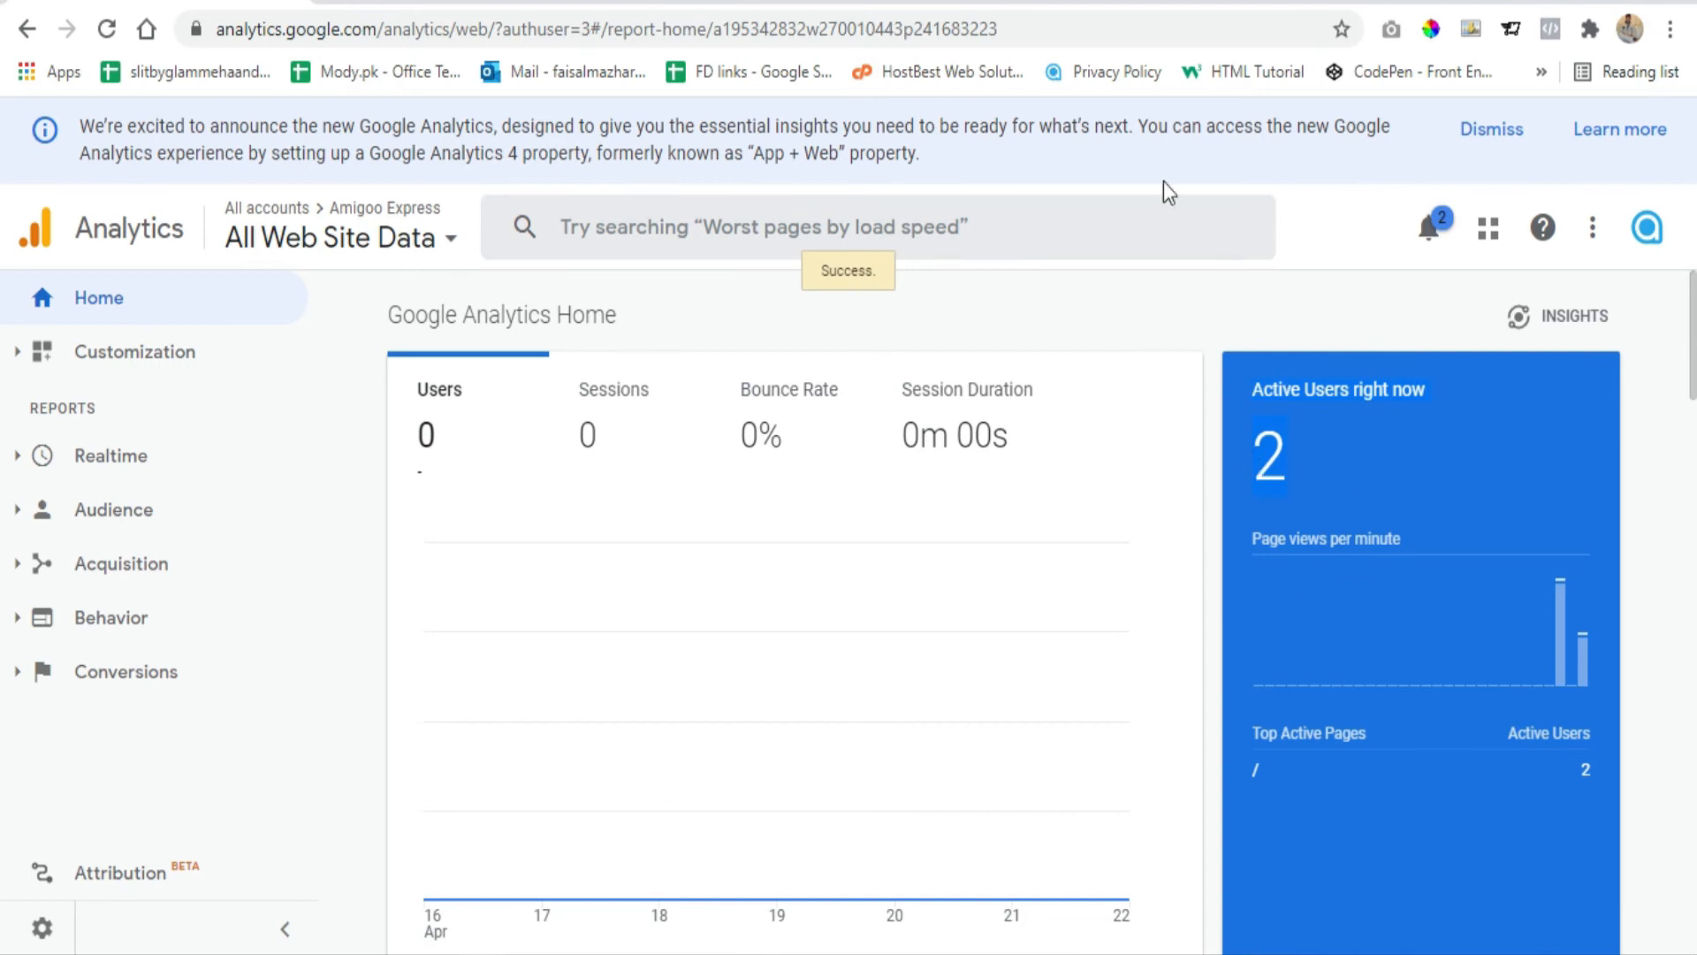
Look over the Amigoo Express homepage in both browser windows, and check the top active pages on the Analytics Home report
click(750, 10)
scroll(337, 575, up, 15)
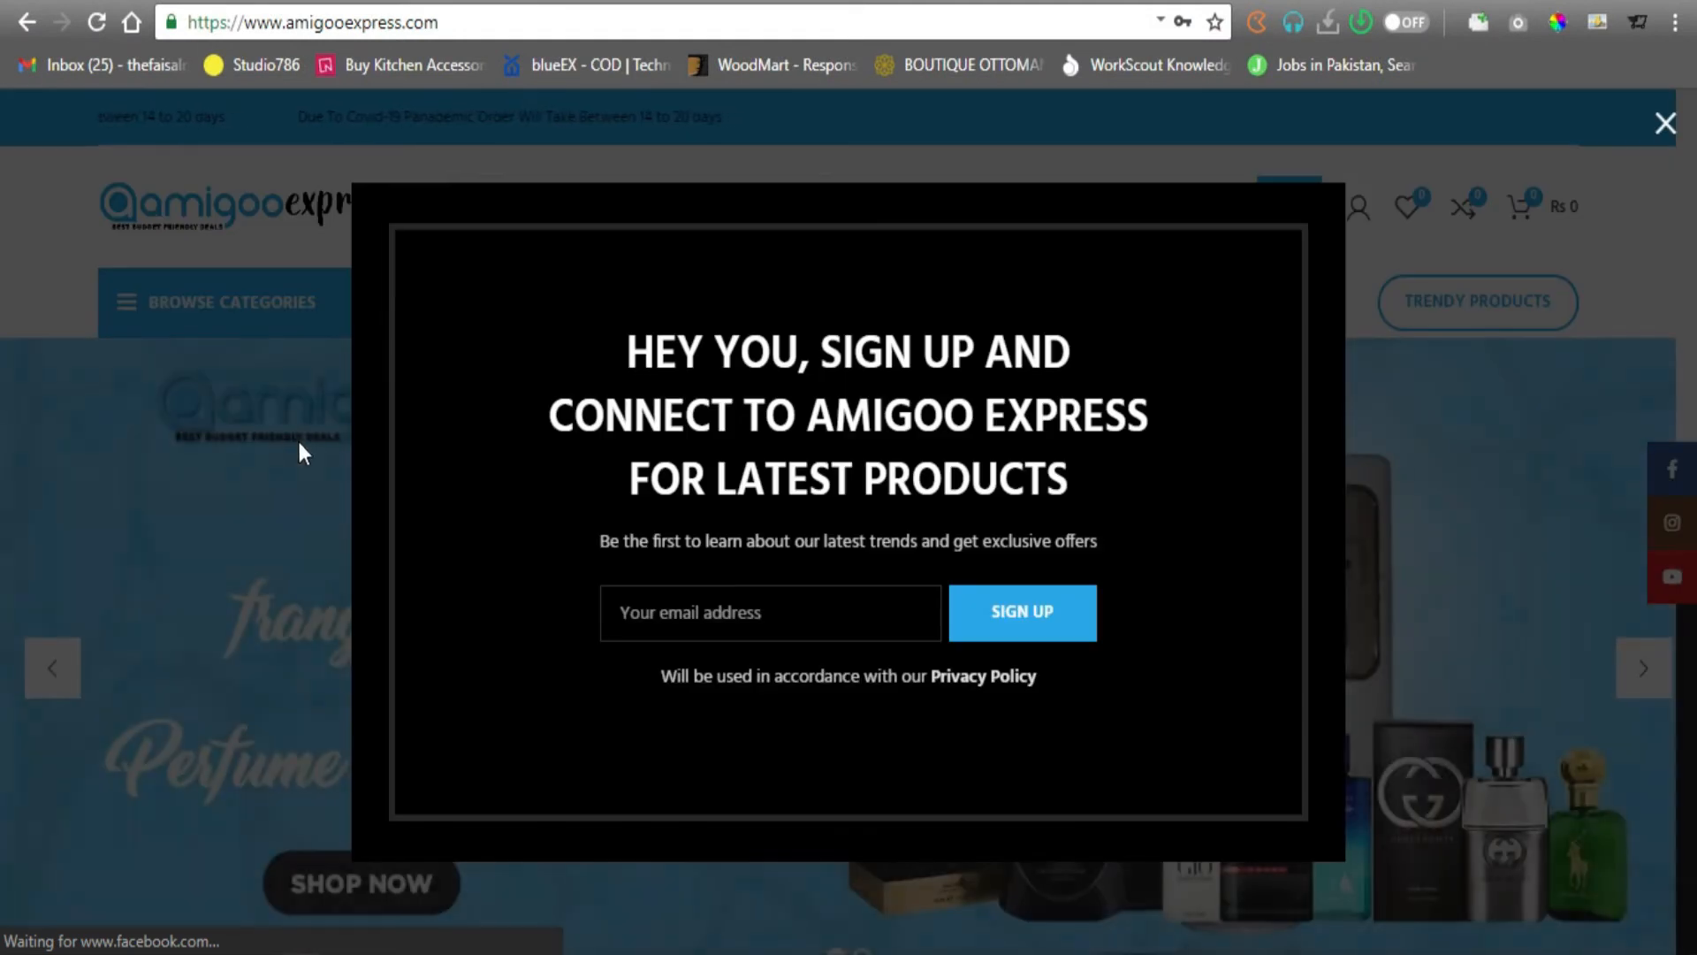
click(1569, 458)
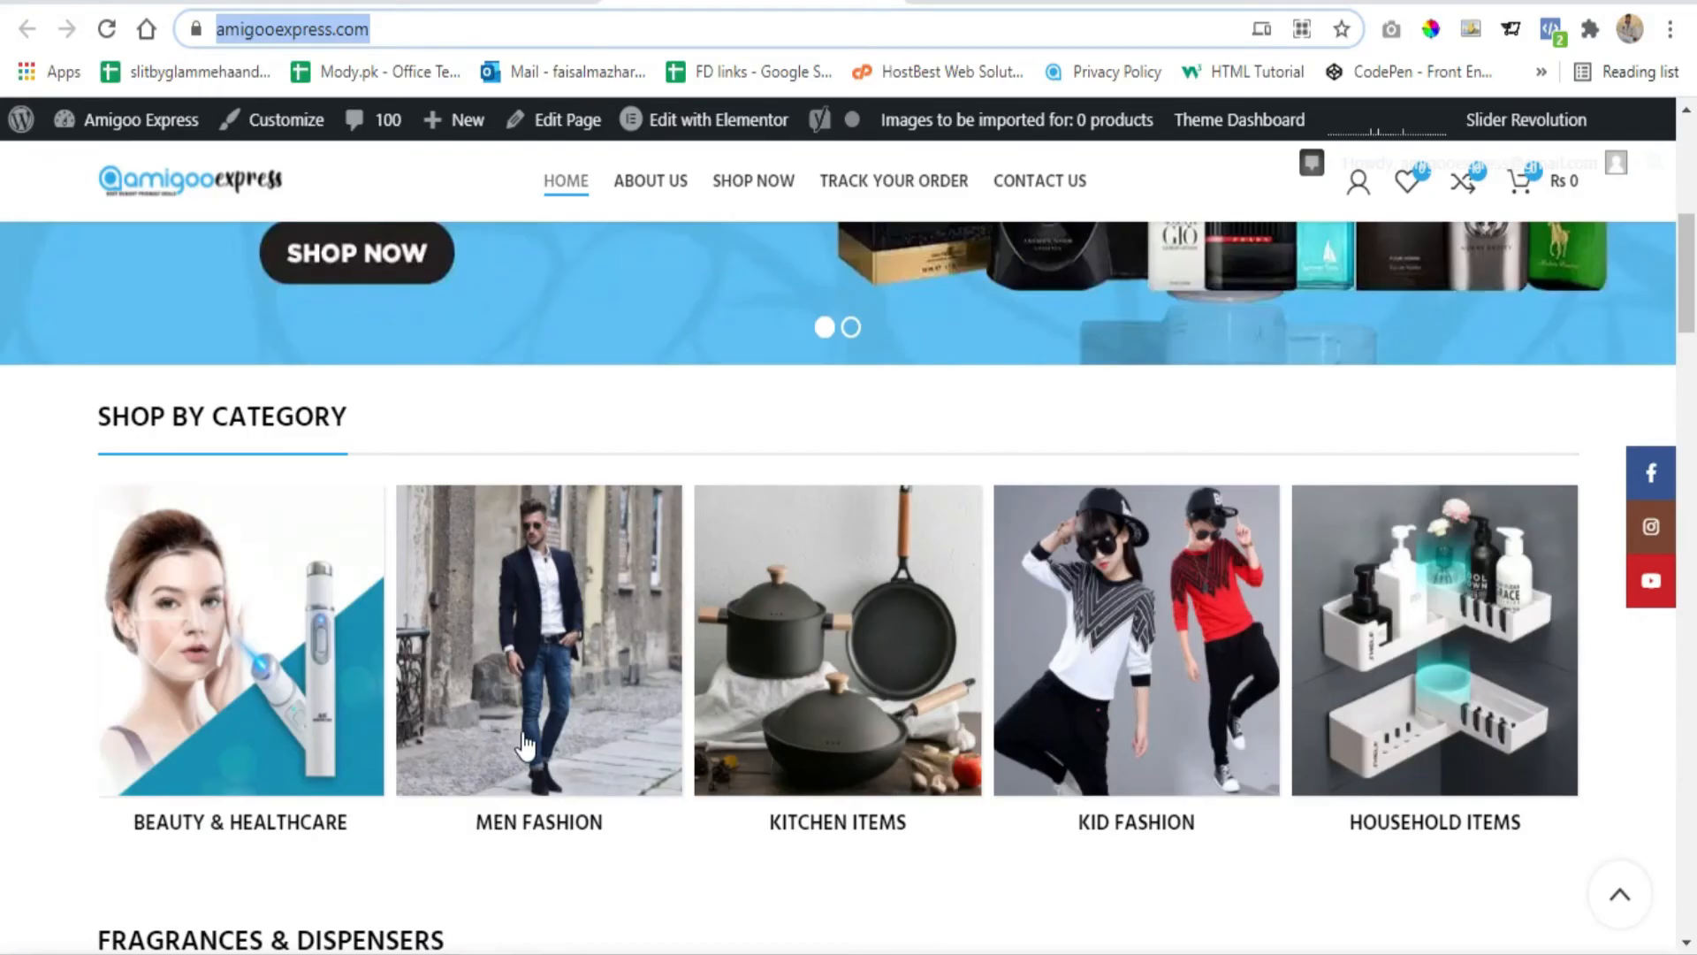
click(58, 4)
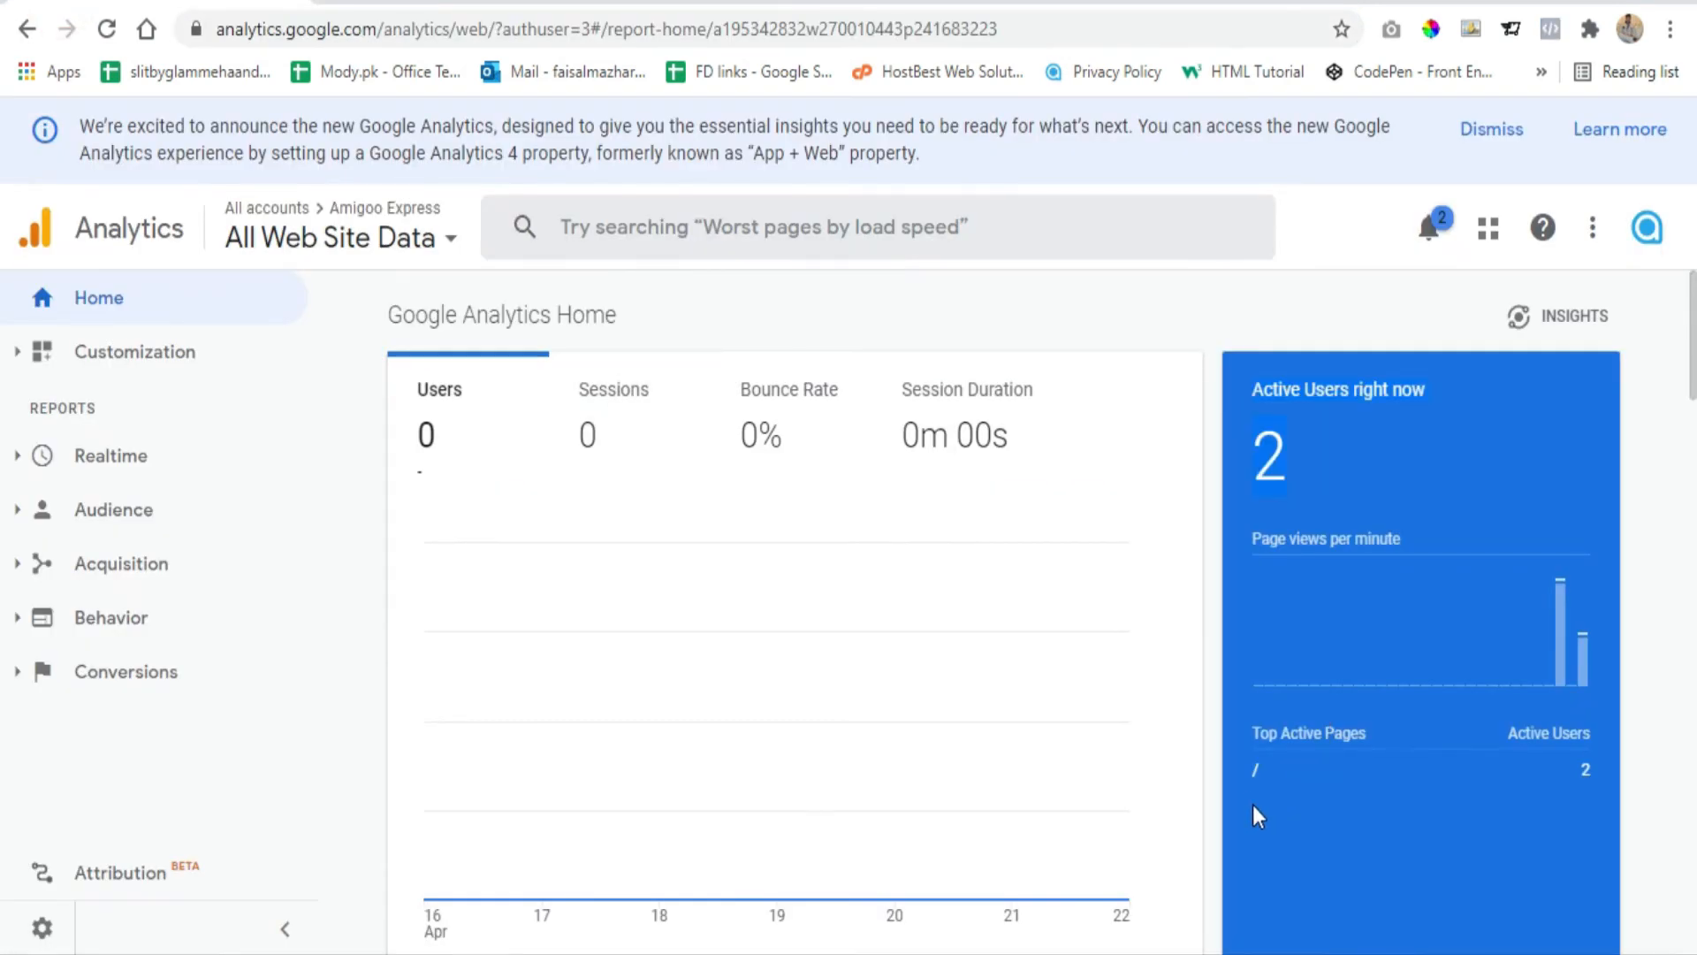
click(1256, 773)
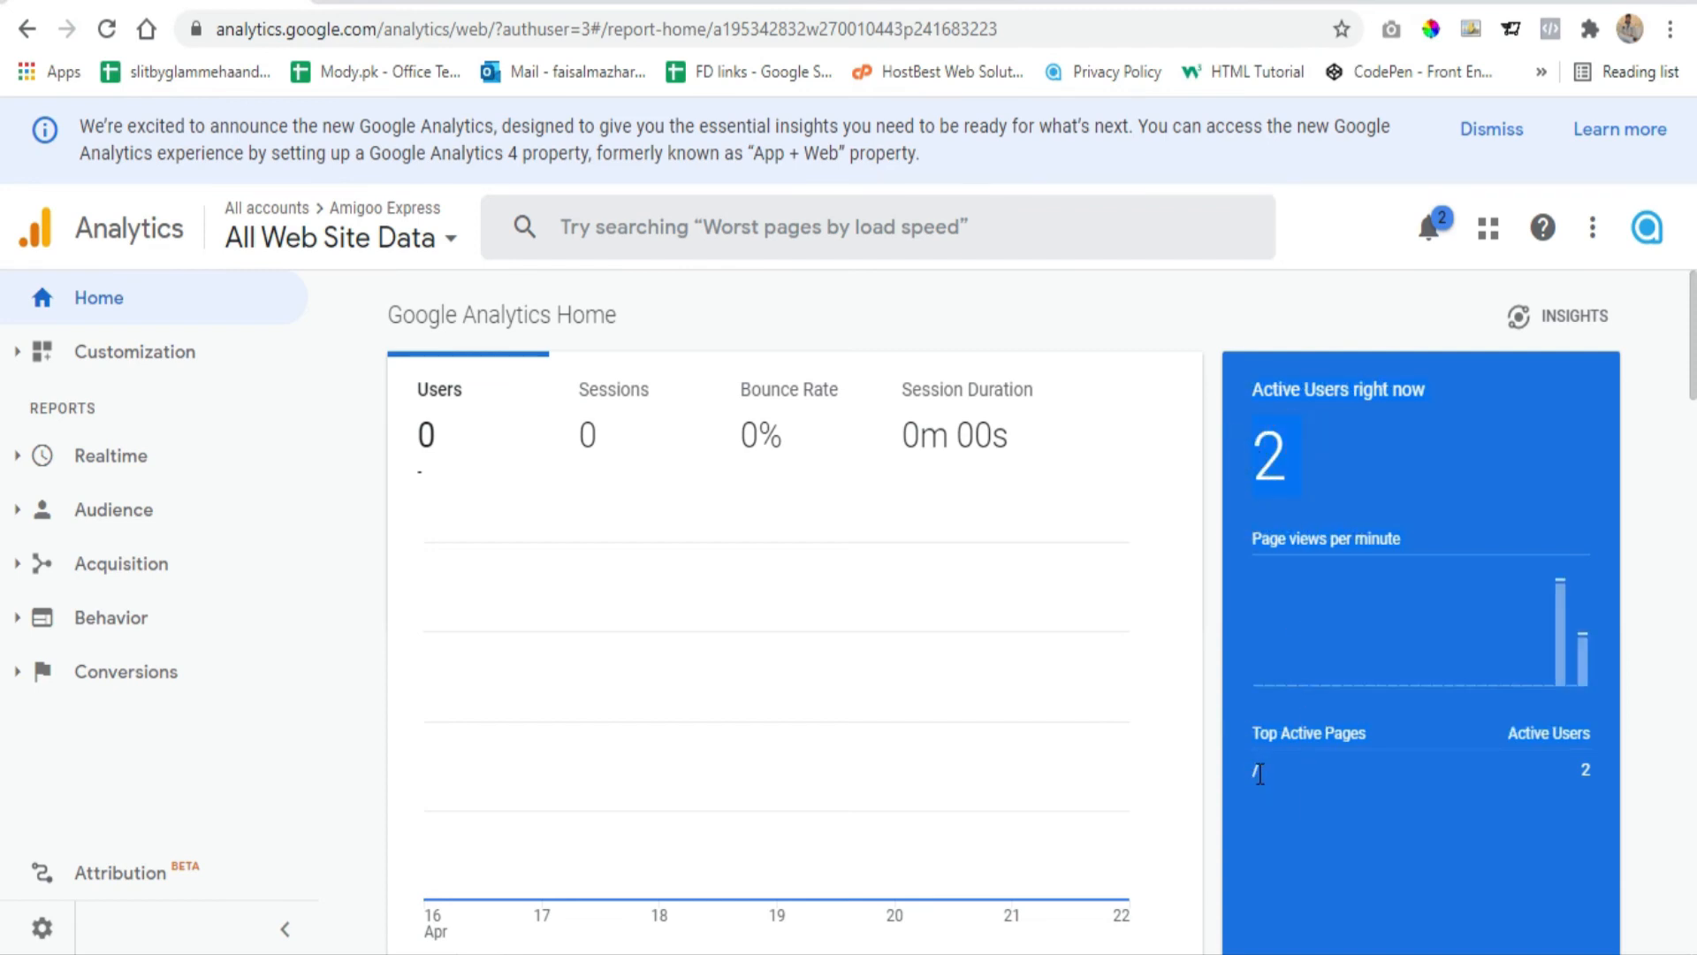
click(1257, 772)
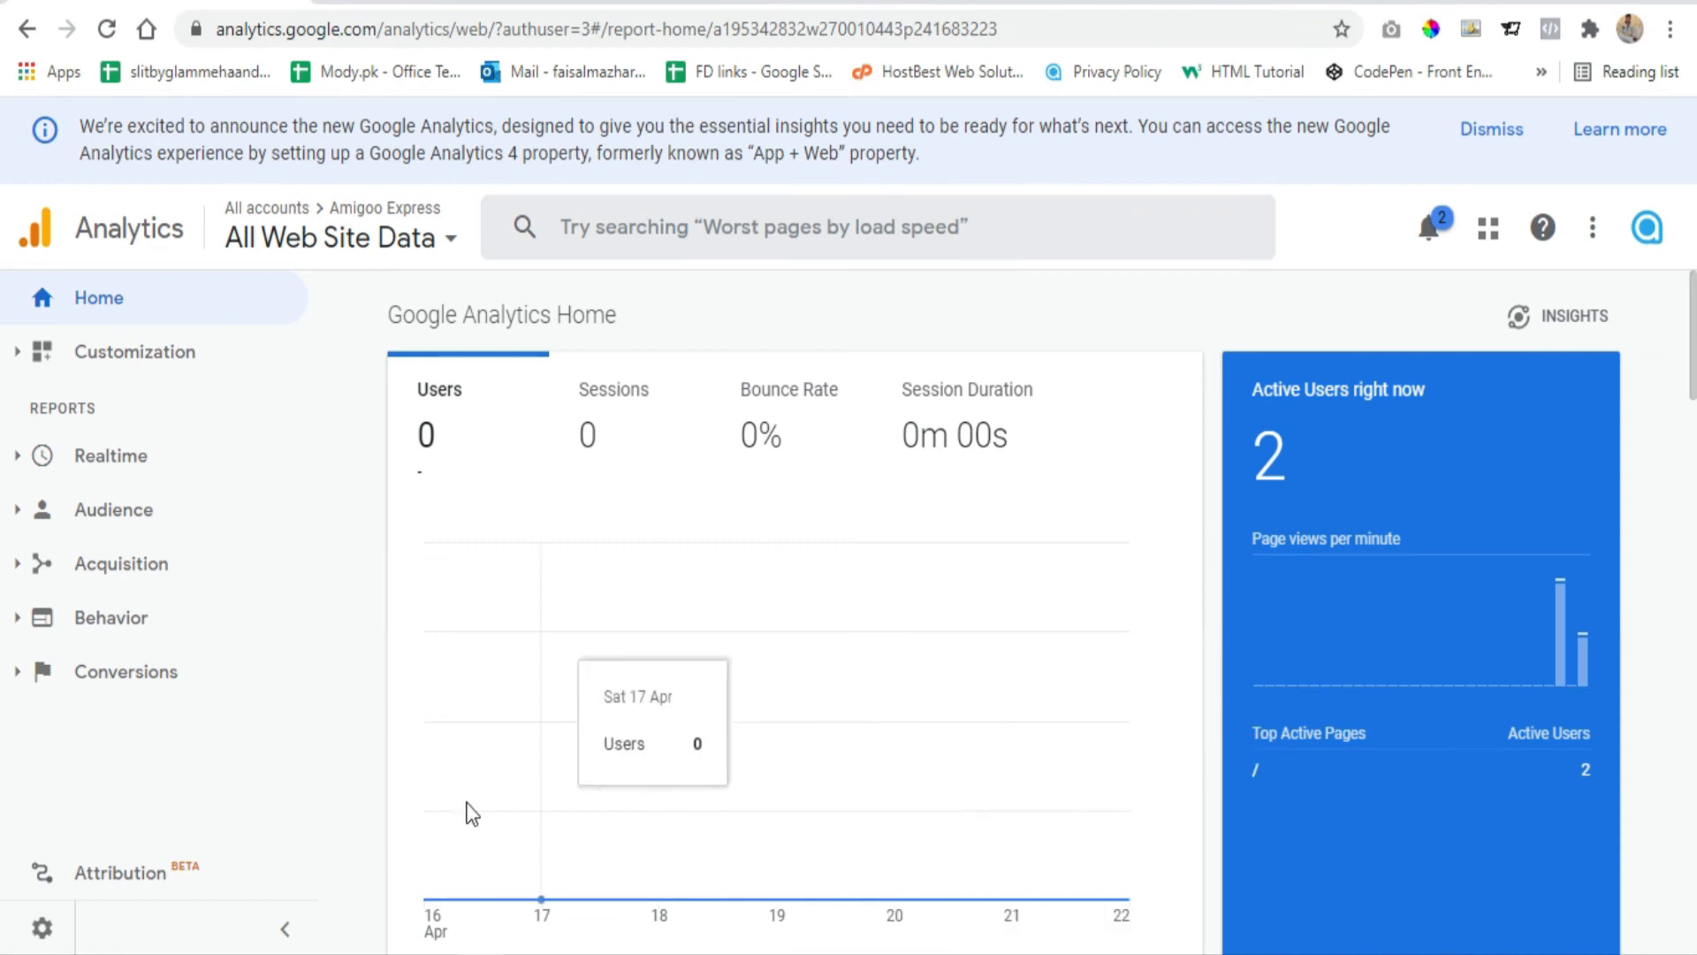
Visit the About Us page of the live Amigoo Express site, and check the active pages on Analytics Home
click(767, 3)
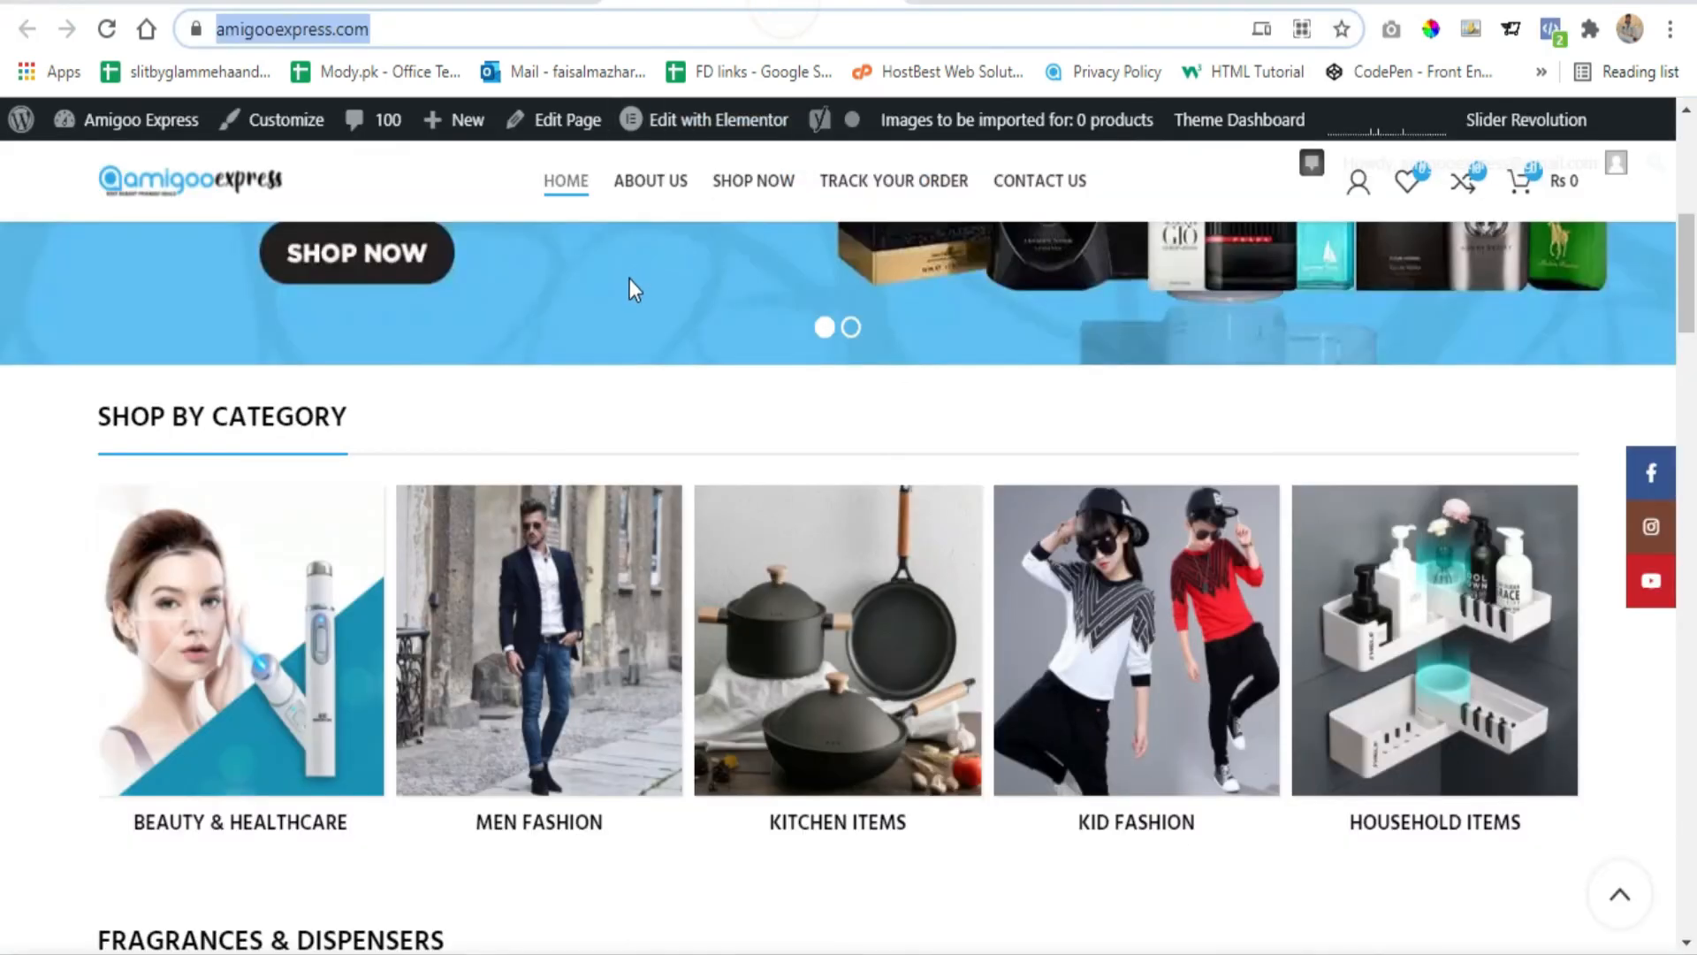
click(648, 194)
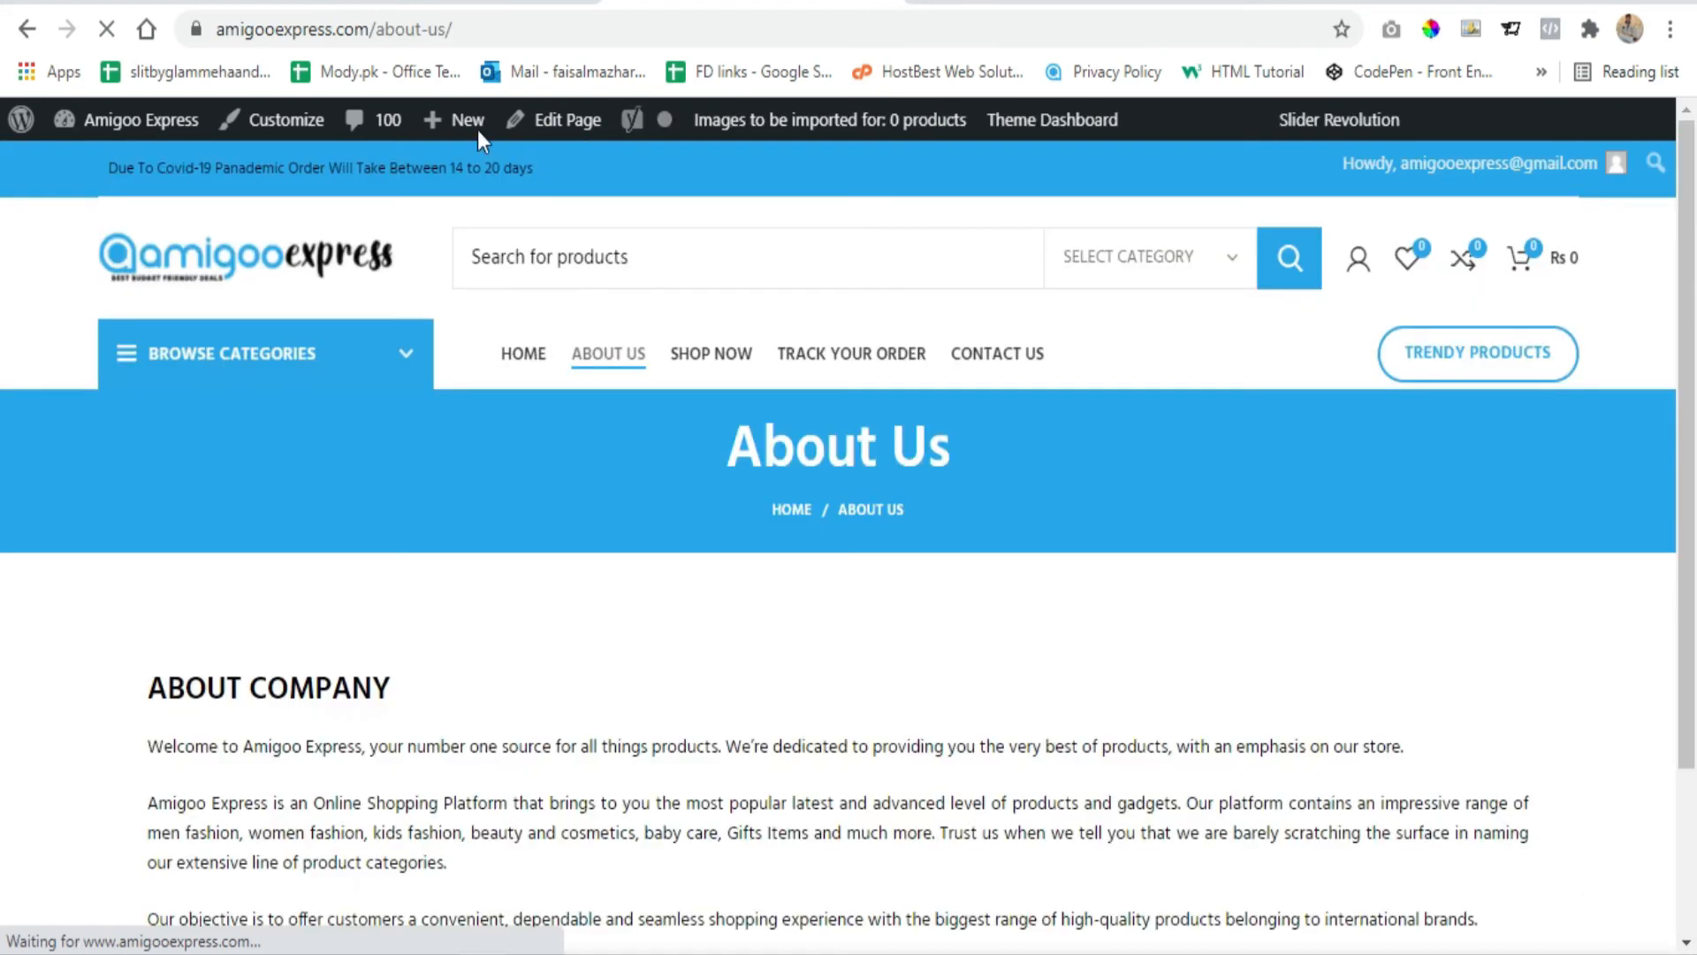
click(157, 4)
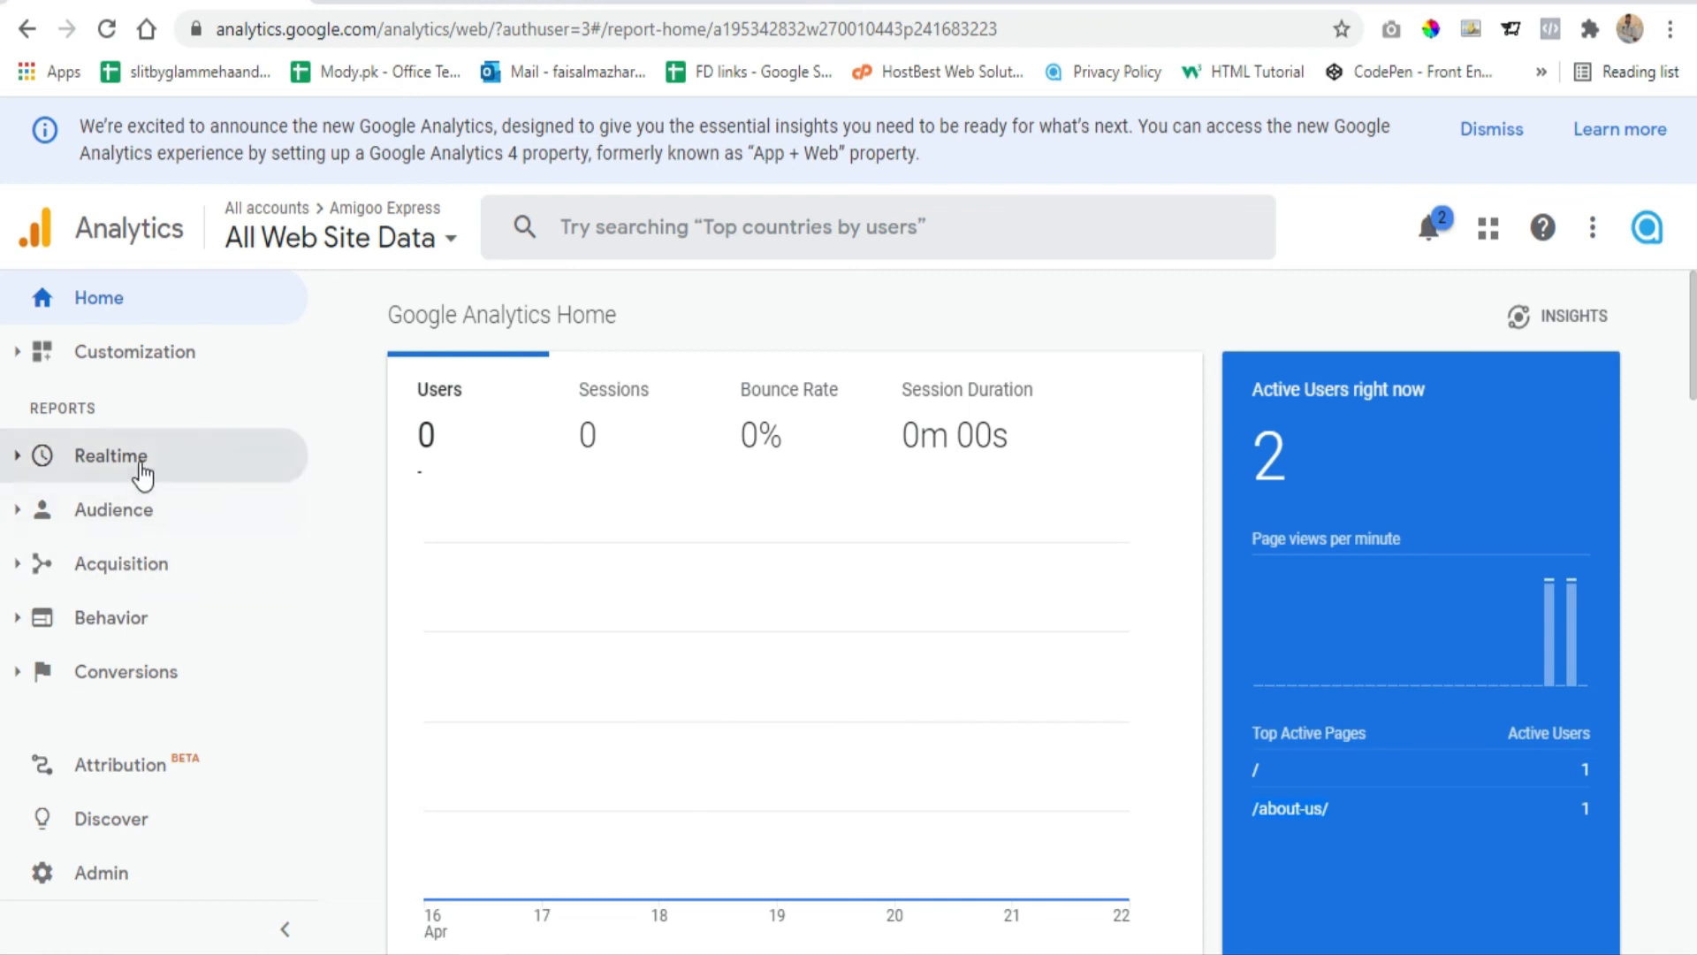
Open the Realtime Overview report and examine the active users, device type, top active pages and top locations map
click(114, 457)
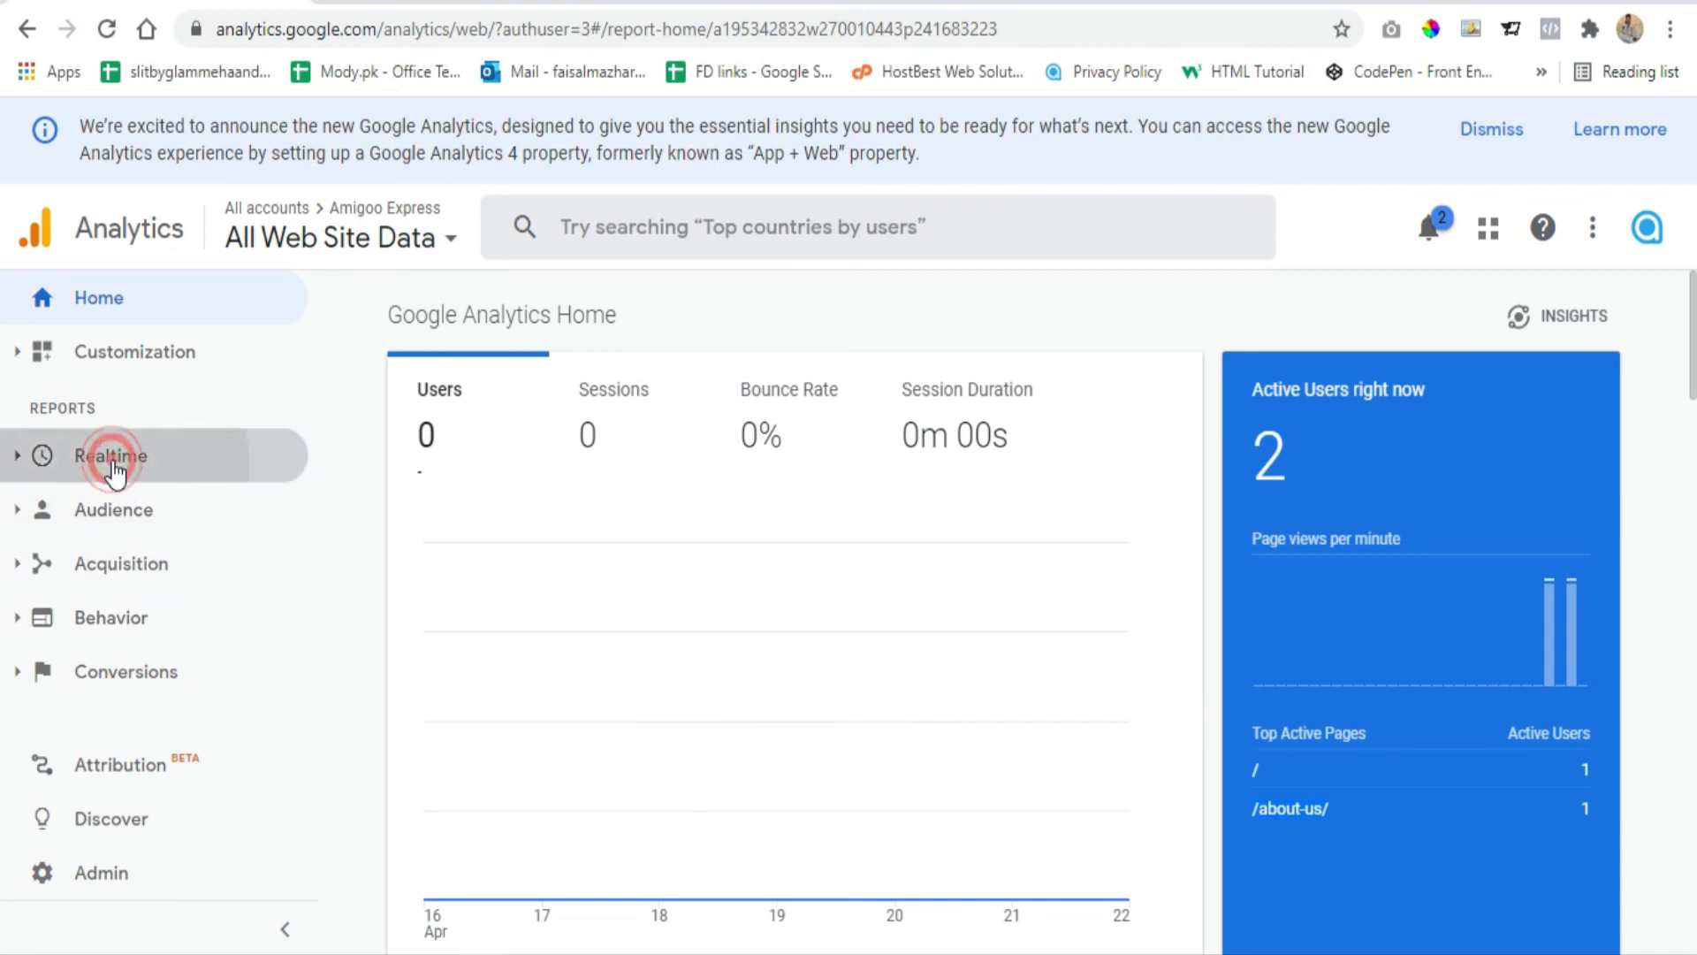
click(124, 511)
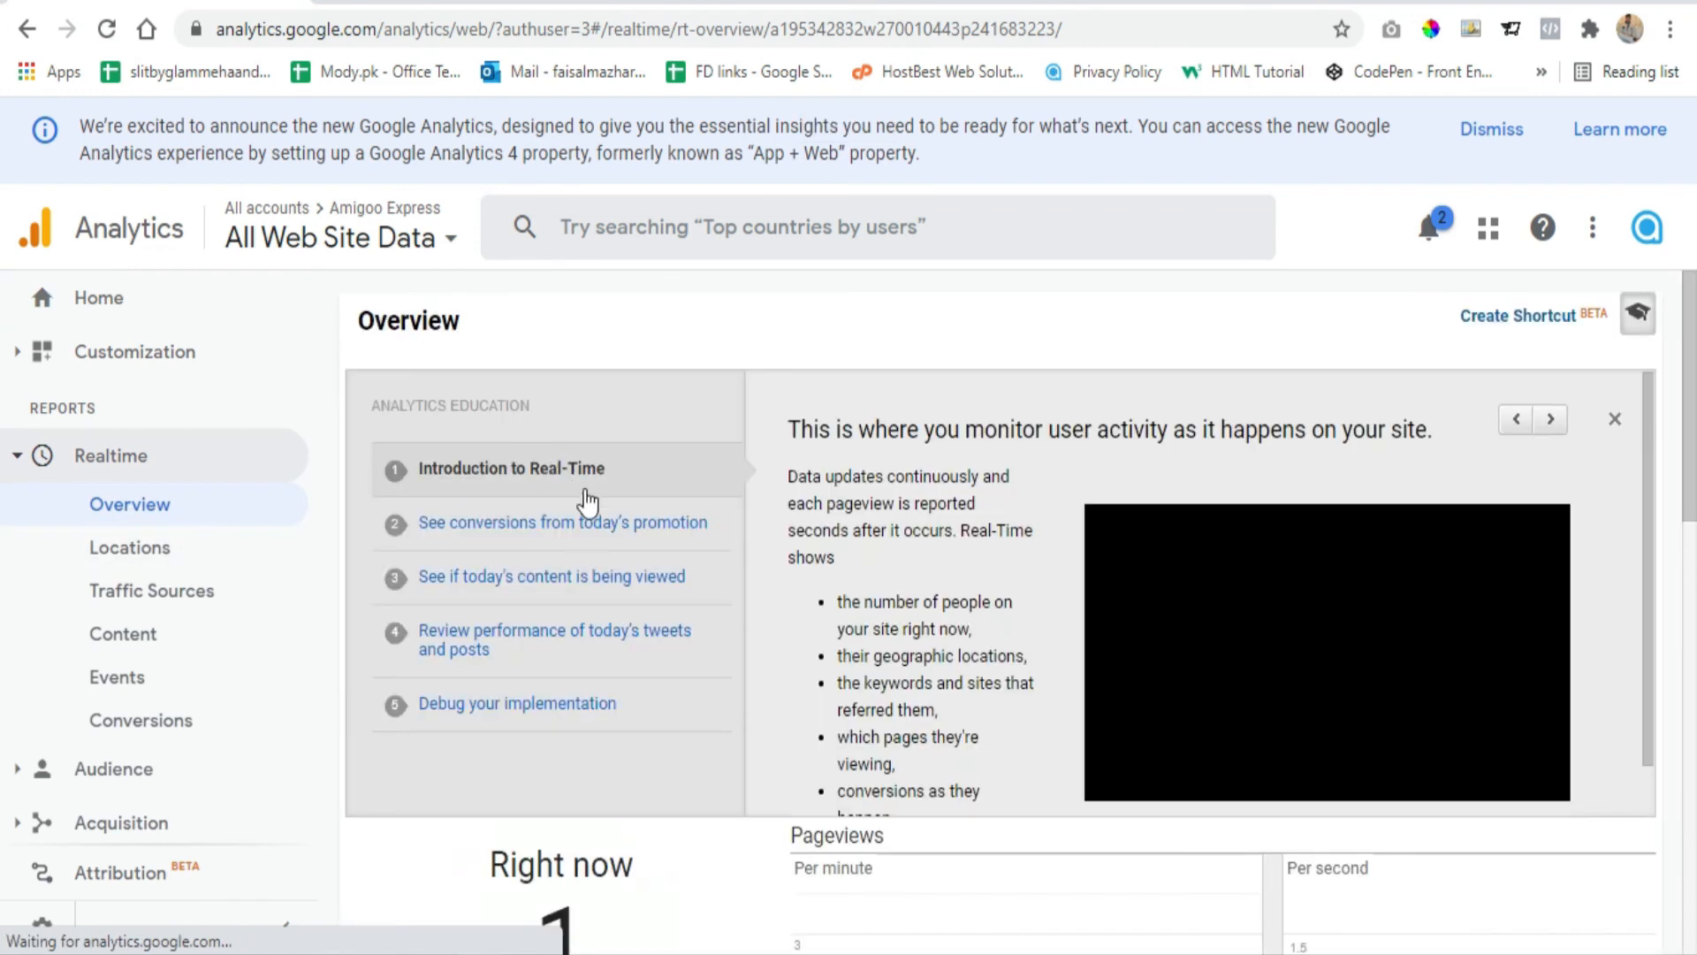
scroll(584, 489, down, 3)
scroll(557, 676, down, 3)
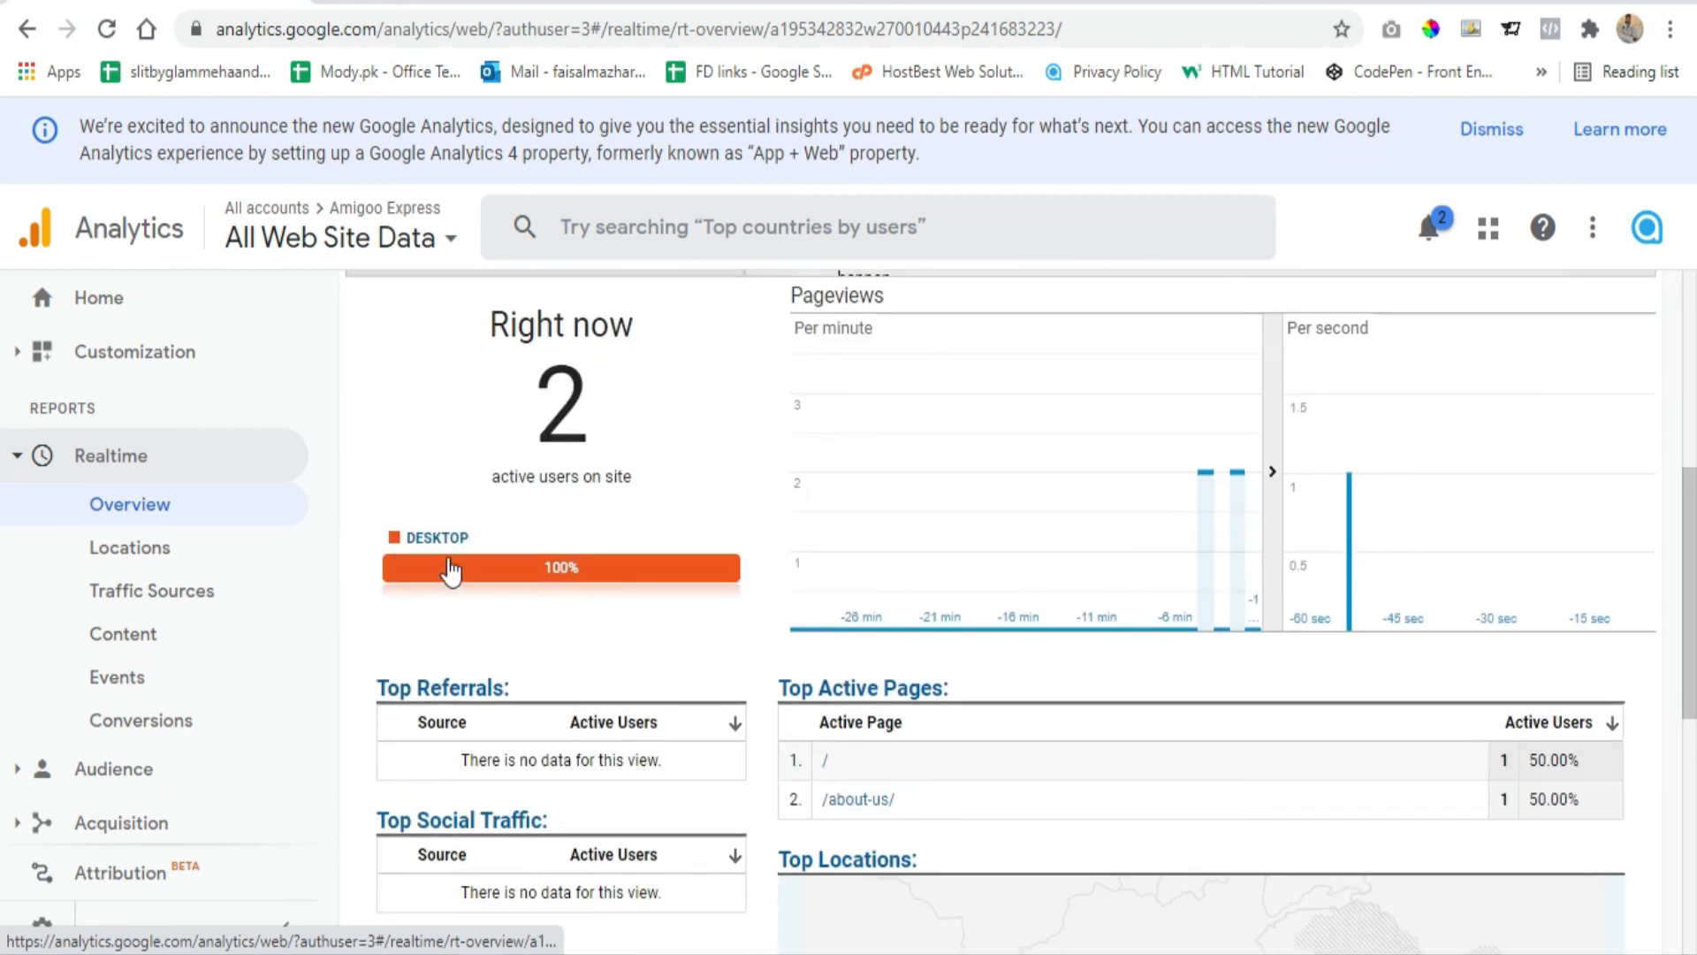
drag(482, 545, 435, 544)
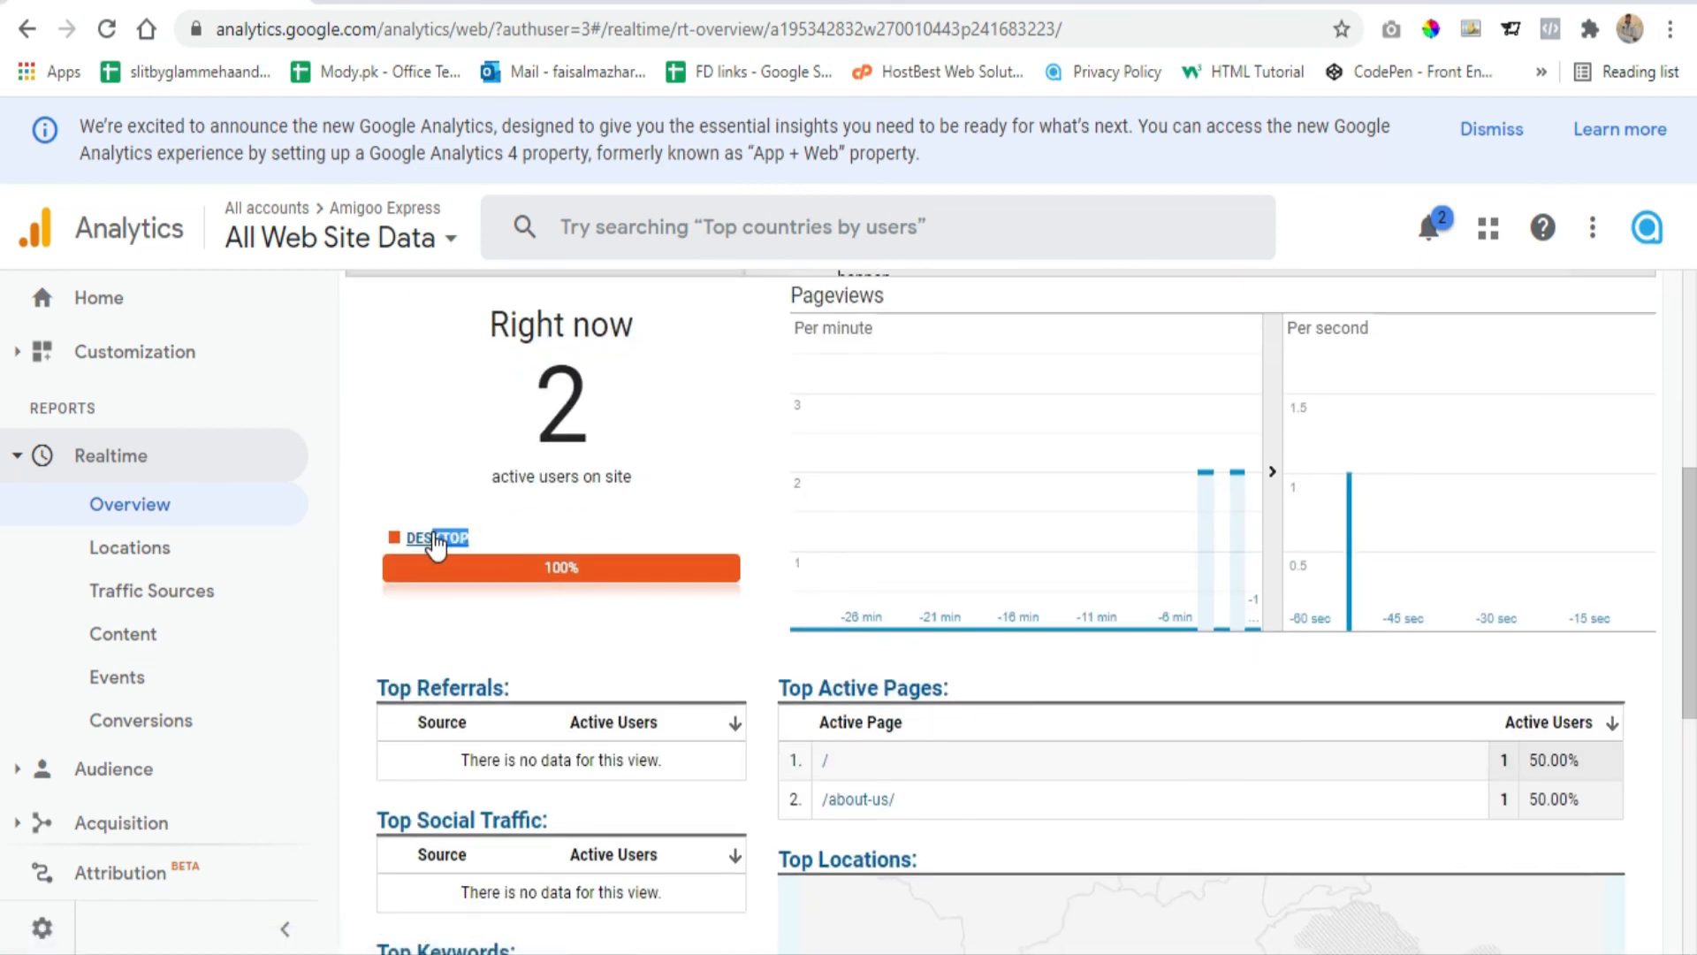
click(501, 532)
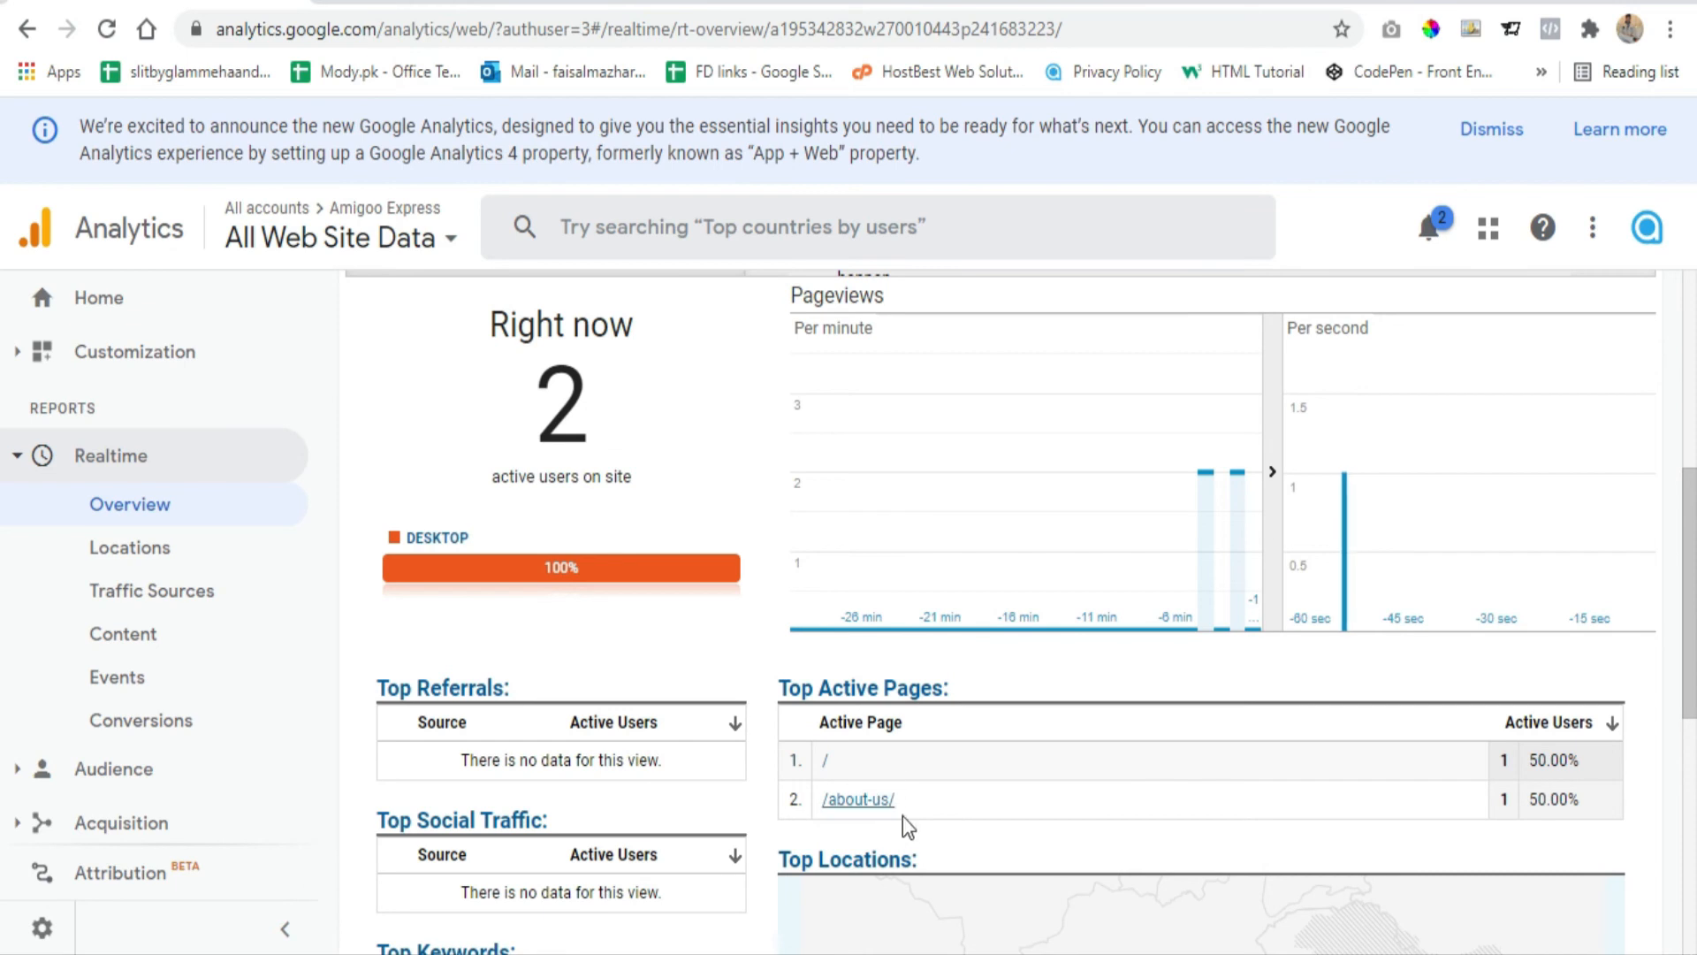
scroll(909, 822, down, 3)
scroll(1330, 694, down, 2)
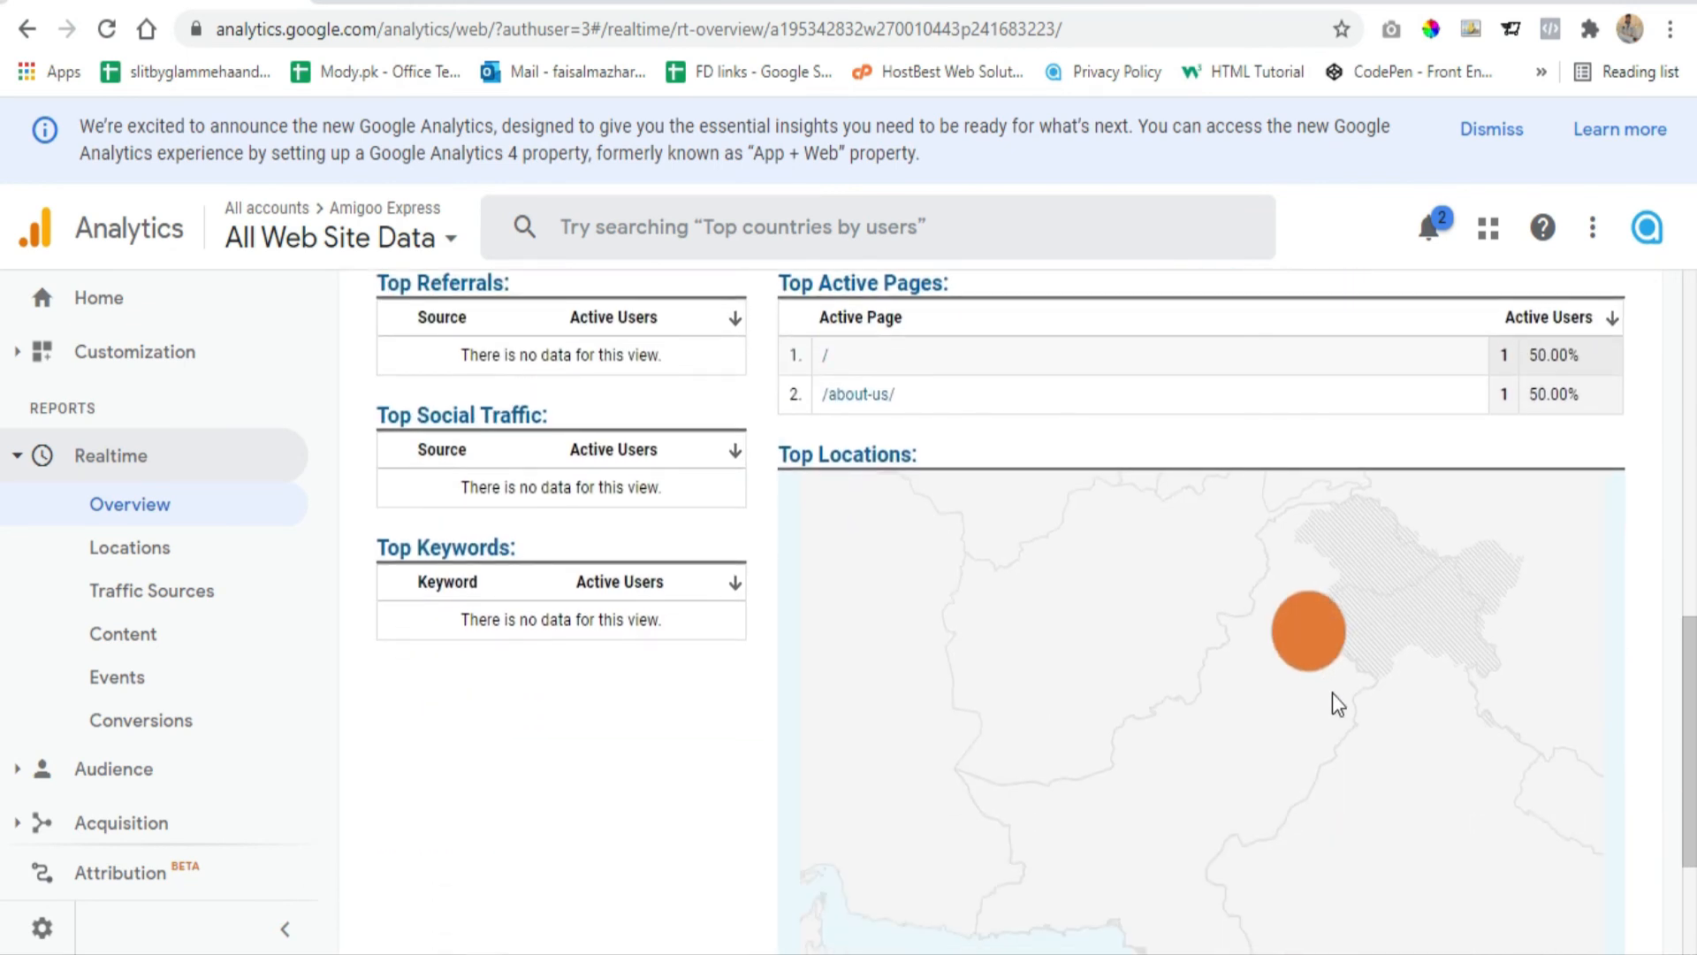